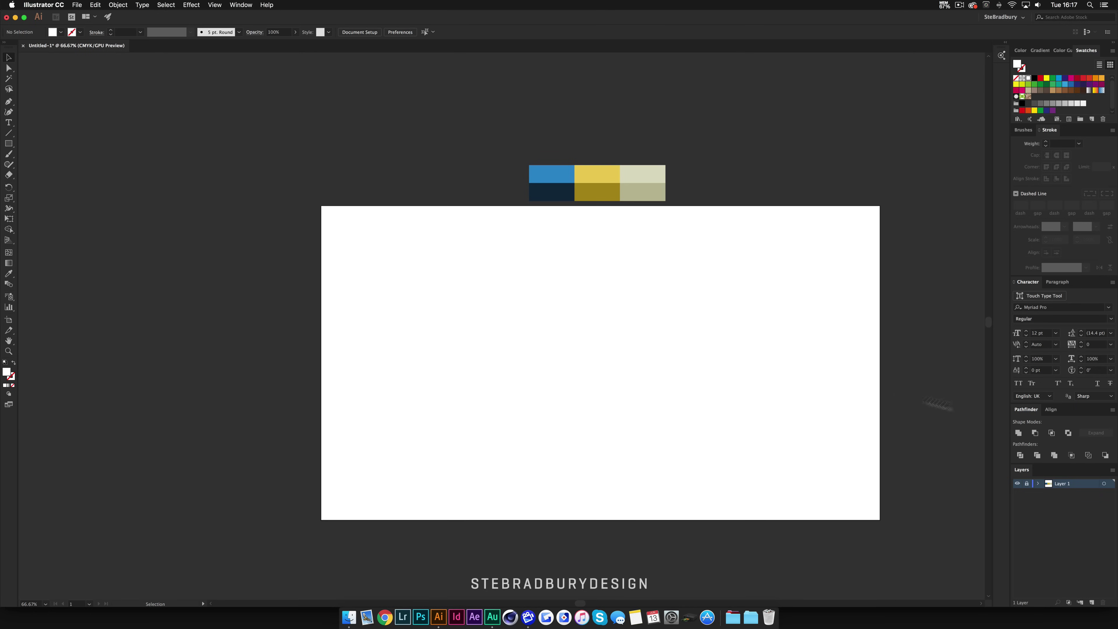
# Add a new layer and place the text HELLO near the middle of the artboard.
pyautogui.click(1093, 603)
pyautogui.press('t')
pyautogui.press('super+1')
pyautogui.click(554, 348)
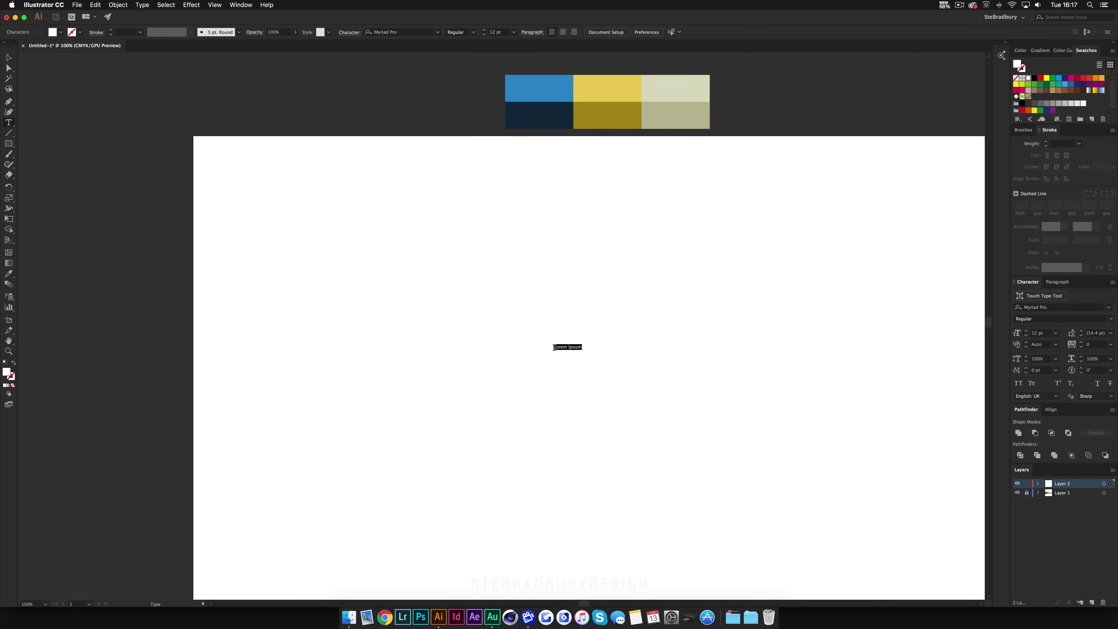
pyautogui.press('BackSpace')
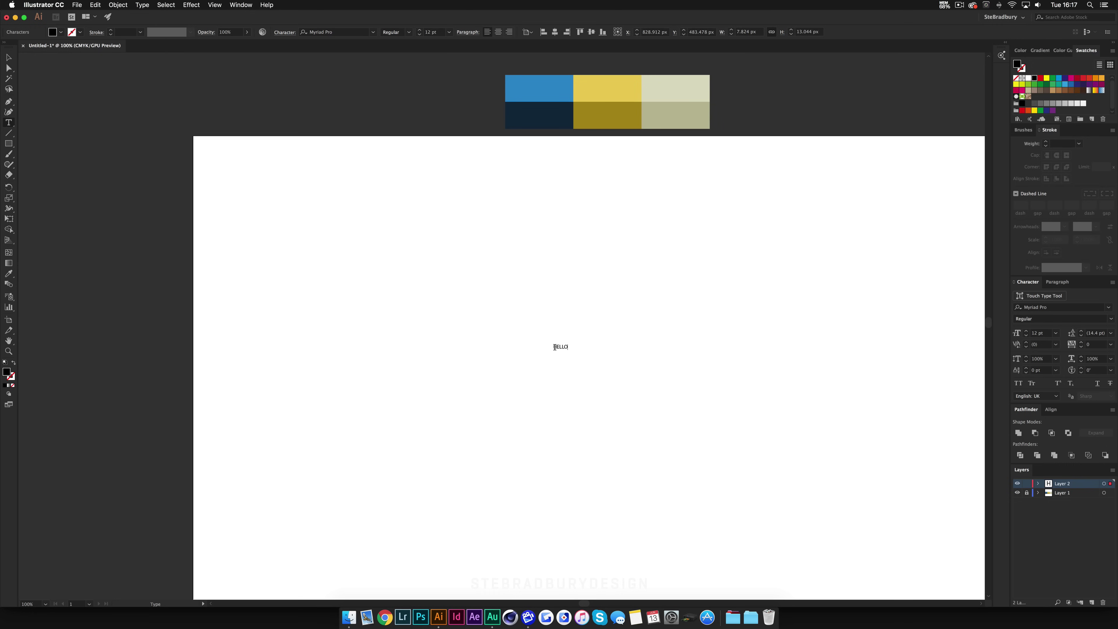
pyautogui.write('HELLO')
pyautogui.press('Escape')
pyautogui.press('Return')
# Set the font of the HELLO text to Bebas.
pyautogui.click(345, 32)
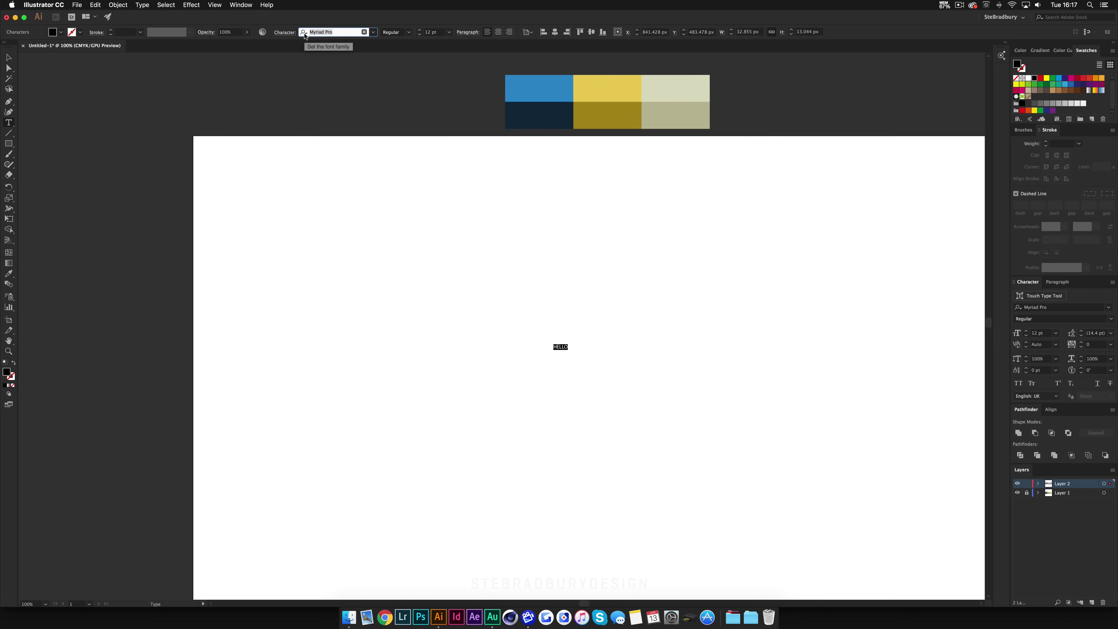
pyautogui.write('bebas')
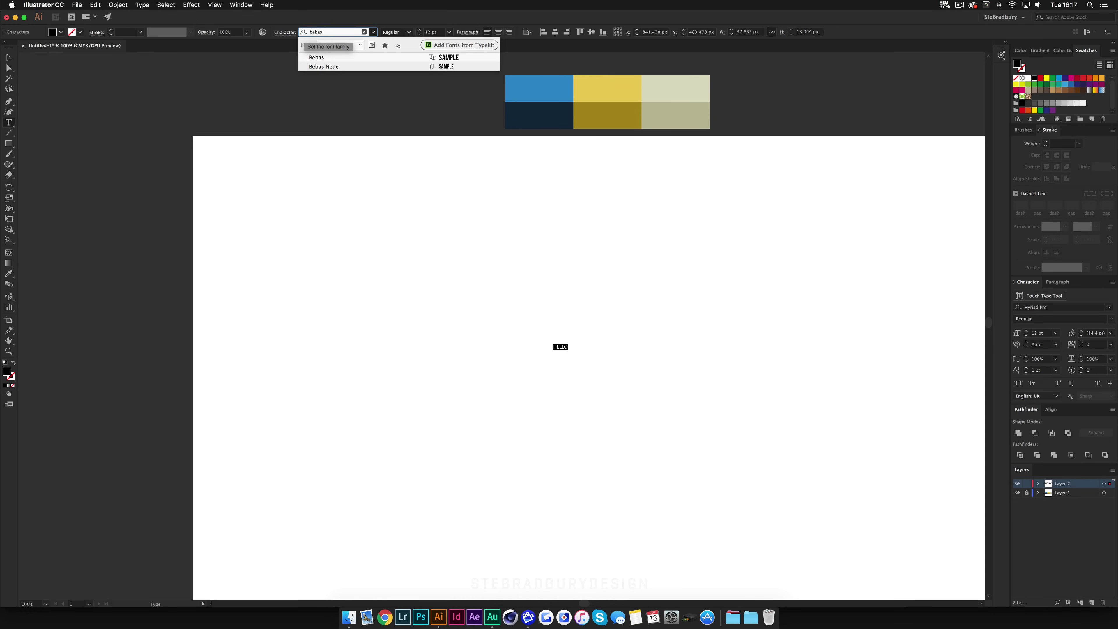
pyautogui.press('Return')
# Enlarge the HELLO text proportionally to about 121 pt and move it slightly down and to the left.
pyautogui.click(8, 57)
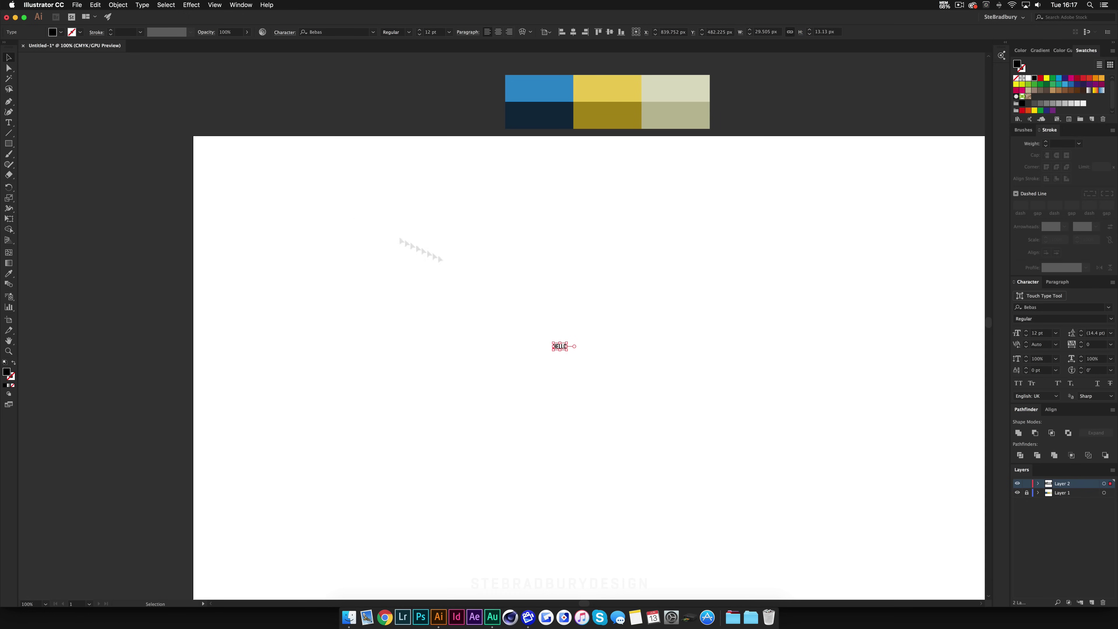
pyautogui.moveTo(566, 341); pyautogui.dragTo(684, 284)
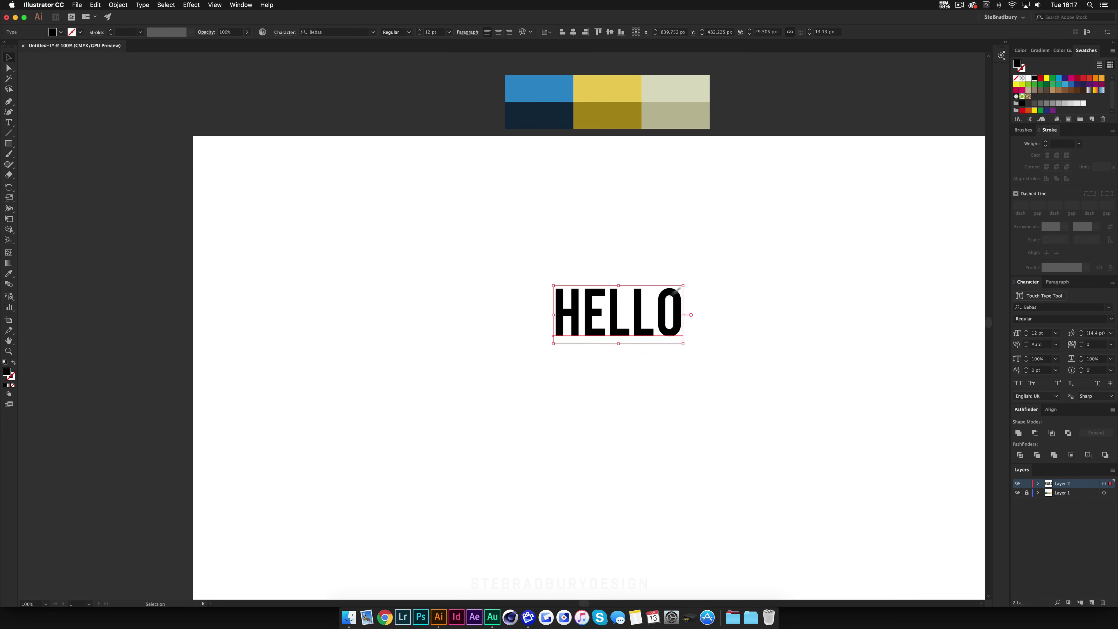
pyautogui.moveTo(641, 328); pyautogui.dragTo(597, 387)
# Set the tracking of the whole HELLO text to 200.
pyautogui.doubleClick(598, 386)
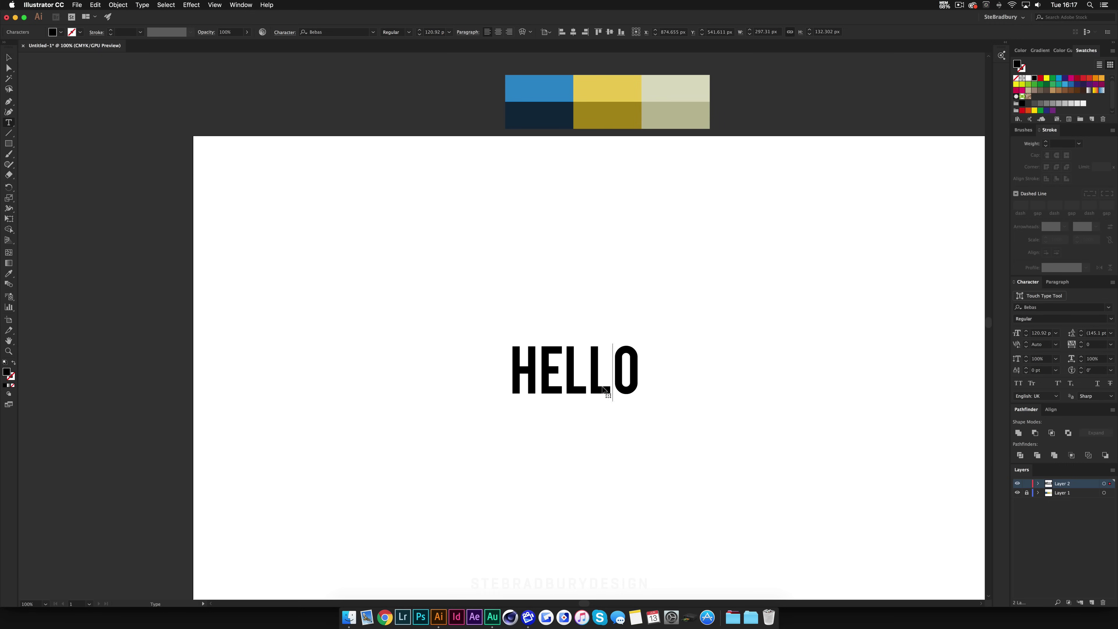
pyautogui.press('super+a')
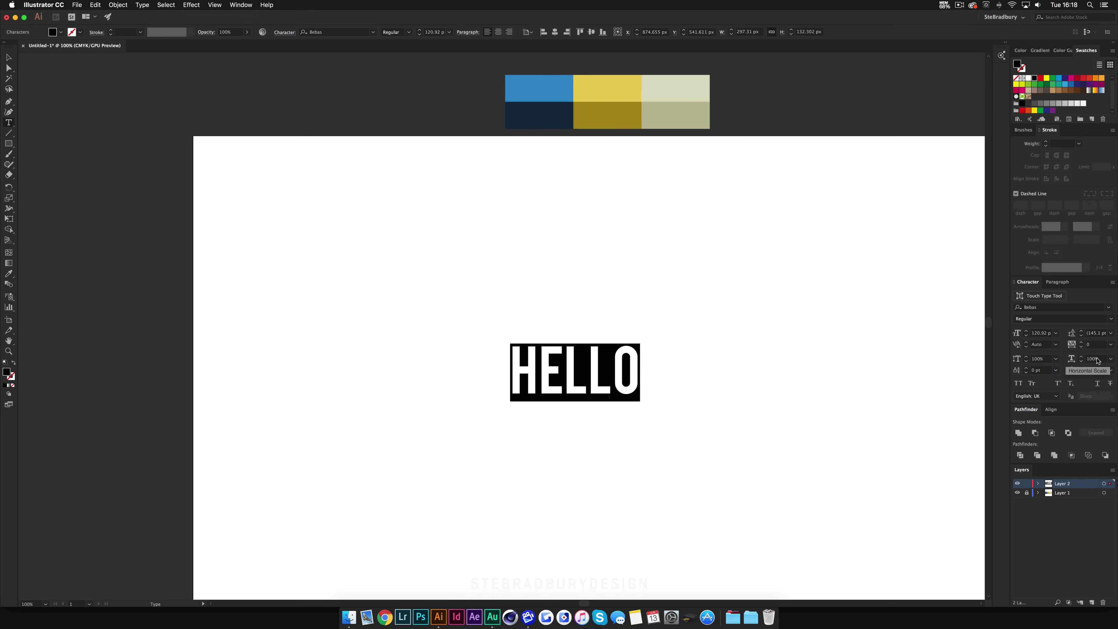
pyautogui.click(1065, 345)
pyautogui.write('20')
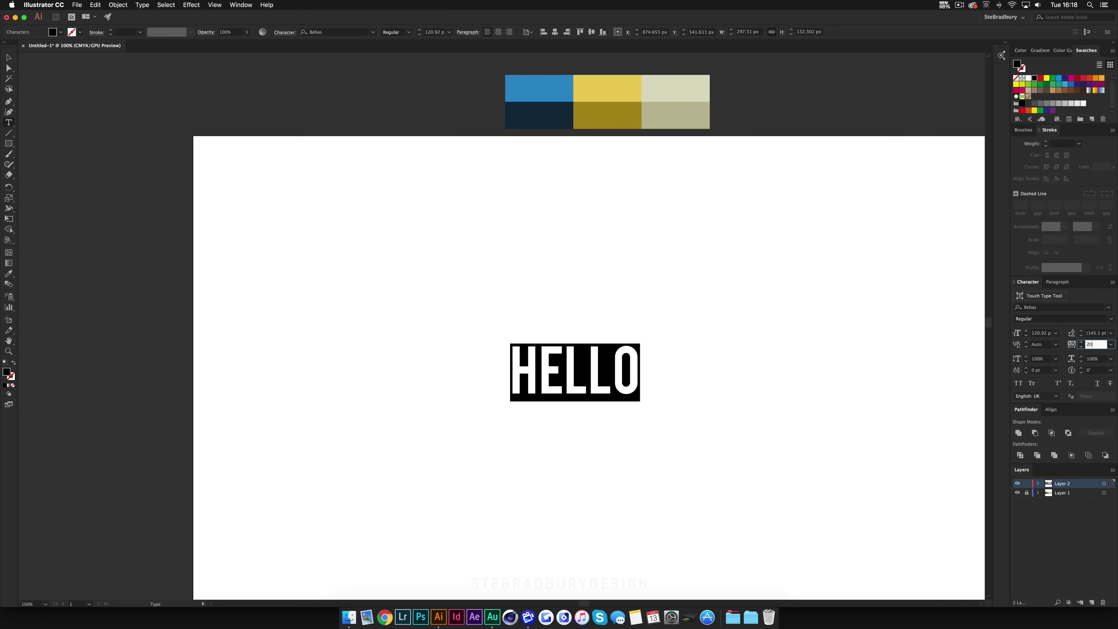
pyautogui.write('0')
pyautogui.press('Return')
pyautogui.click(660, 373)
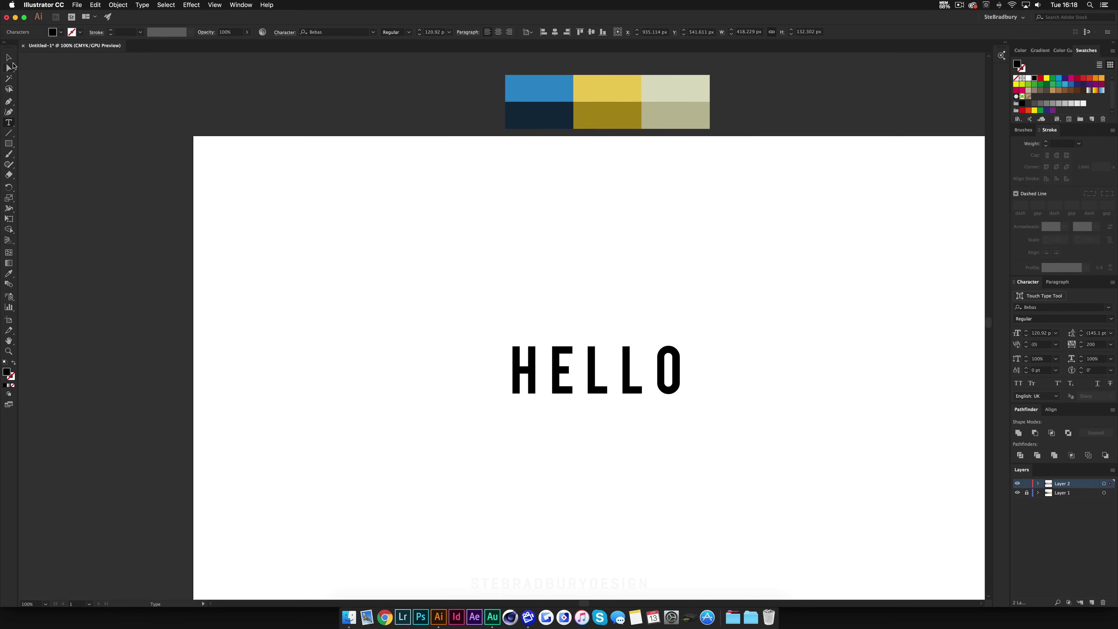
# Move the HELLO text slightly down and convert it to outlines.
pyautogui.click(9, 57)
pyautogui.click(344, 252)
pyautogui.moveTo(565, 368); pyautogui.dragTo(565, 381)
pyautogui.rightClick(564, 385)
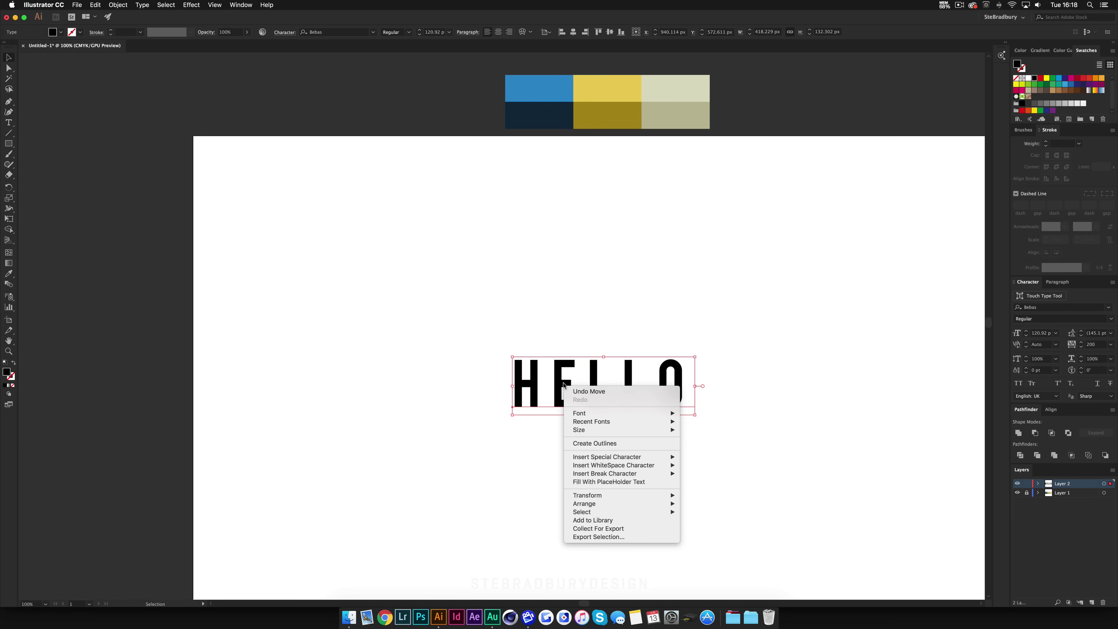
pyautogui.click(570, 443)
pyautogui.click(539, 427)
# Duplicate the outlined HELLO straight up, about 250 px above the original.
pyautogui.press('super+equal')
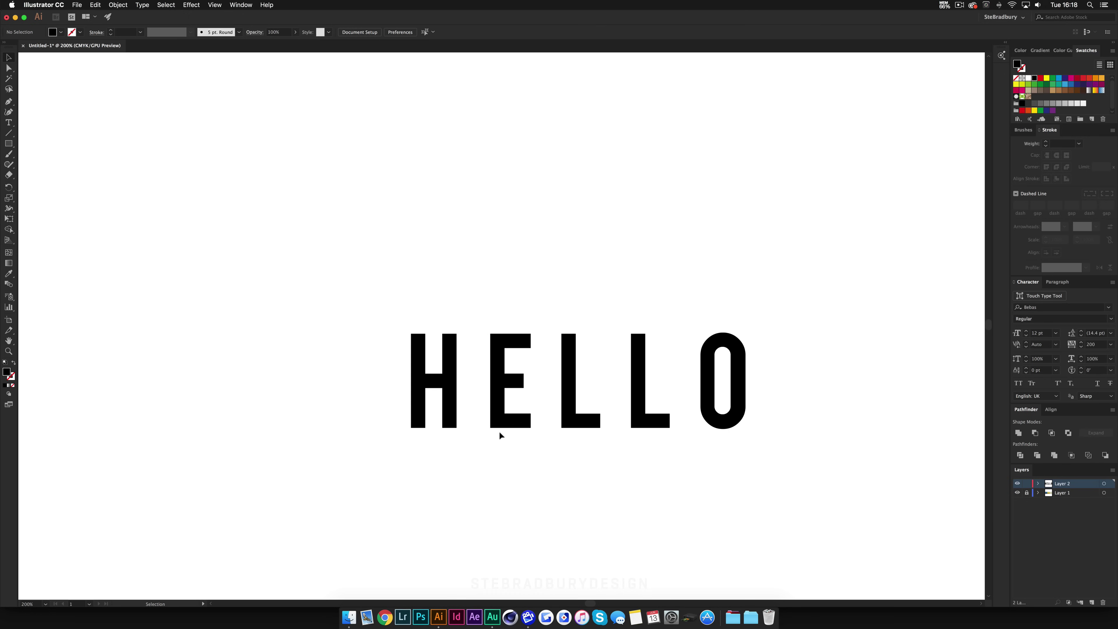
pyautogui.moveTo(496, 418); pyautogui.dragTo(496, 202)
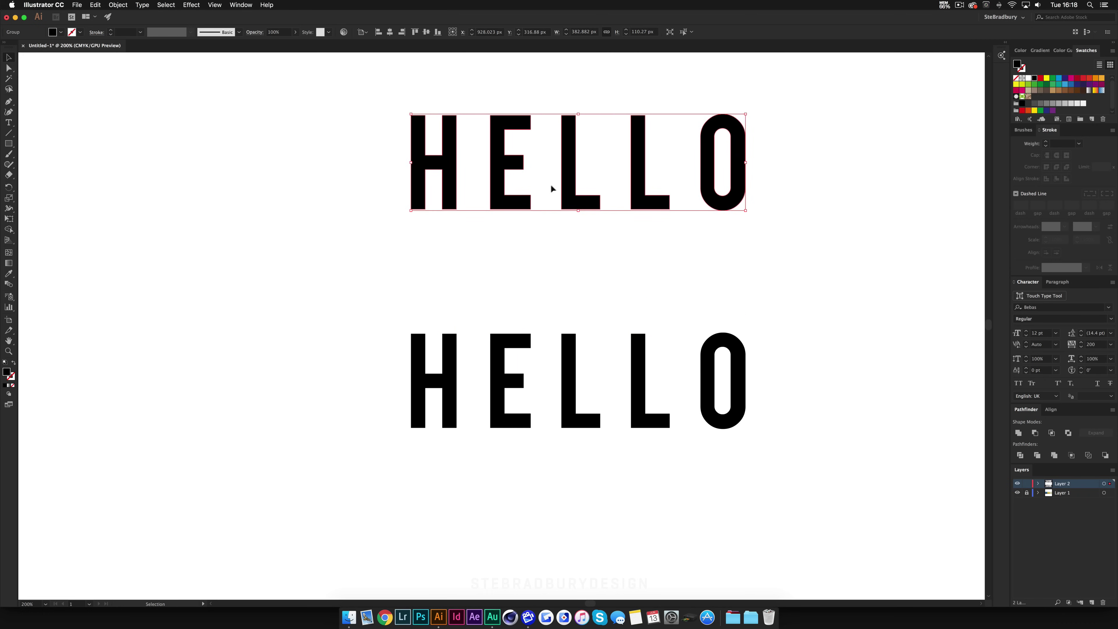
pyautogui.click(496, 241)
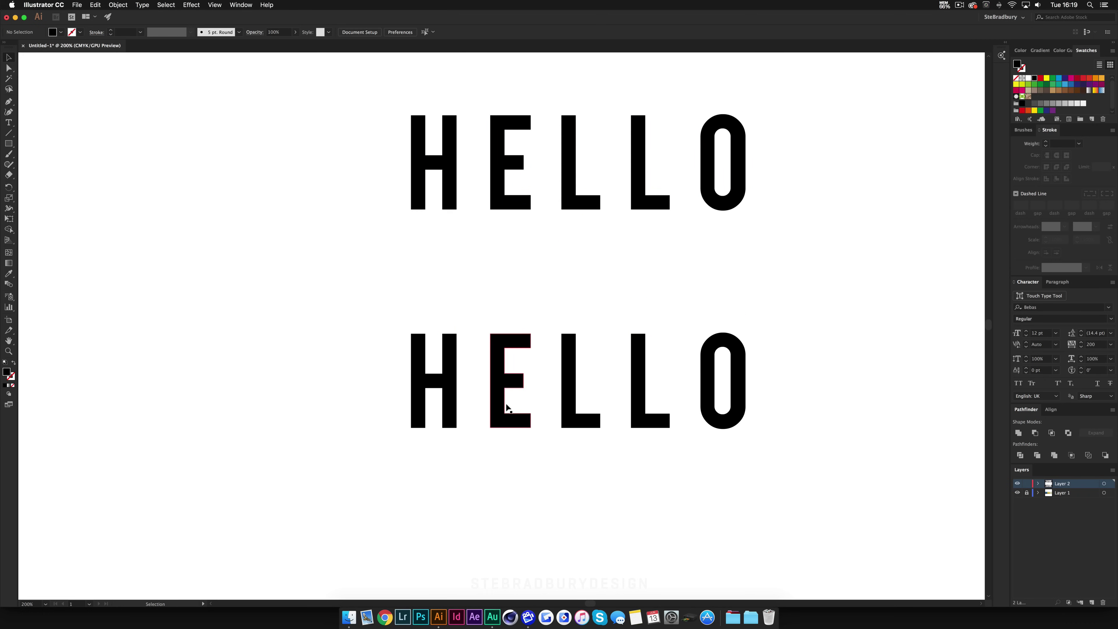
# Duplicate the lower HELLO with an offset of about 8.5 px down and to the left.
pyautogui.press('super+equal')
pyautogui.scroll(-2, 502, 407)
pyautogui.click(503, 406)
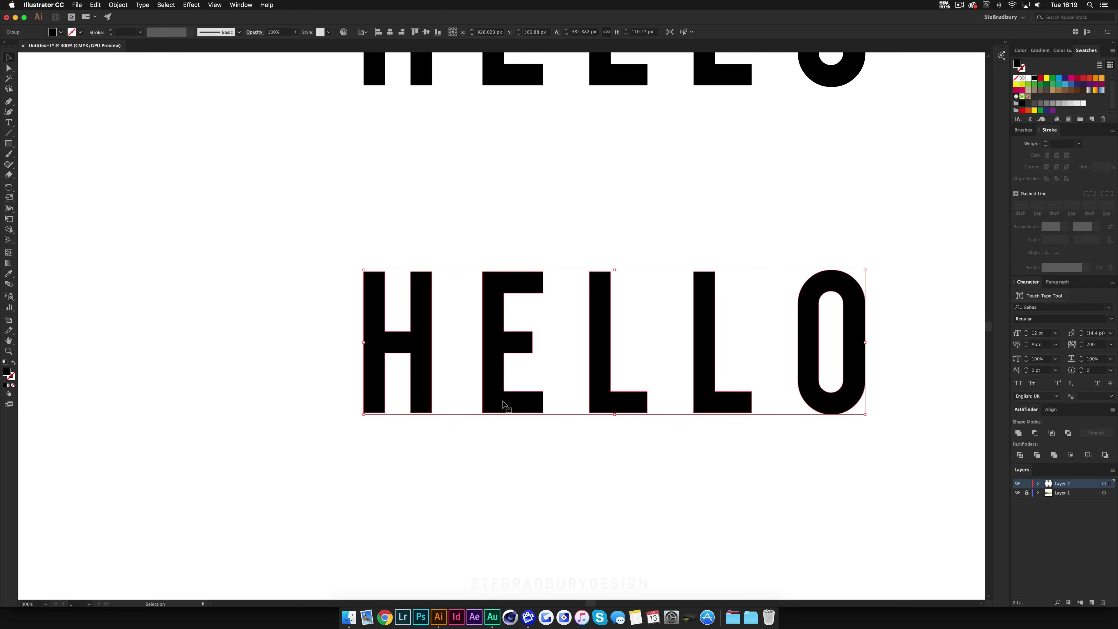
pyautogui.click(496, 449)
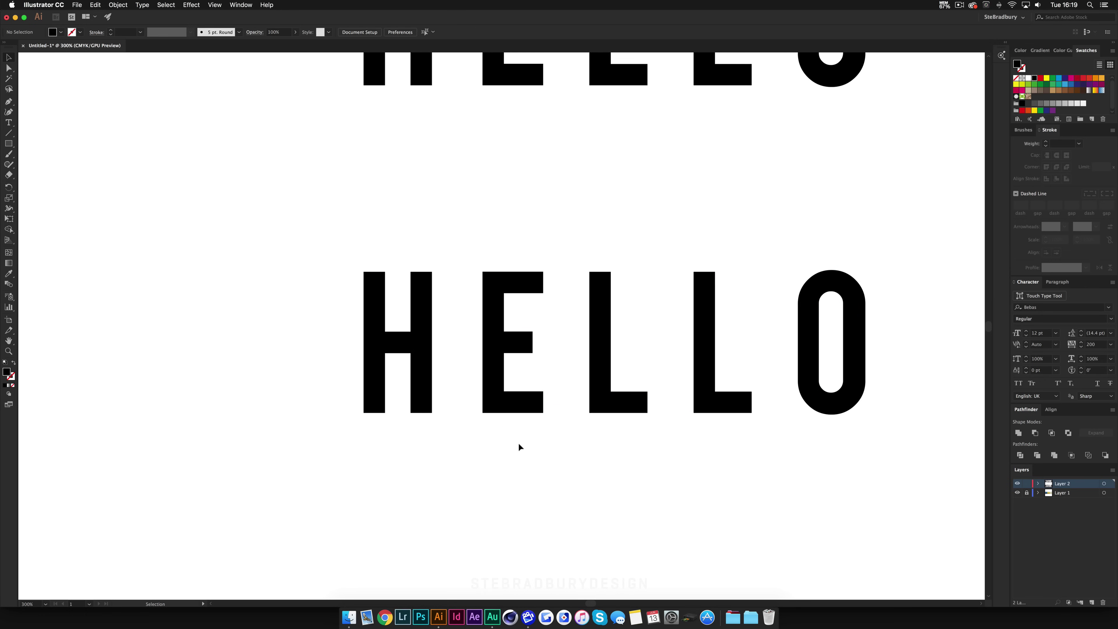
pyautogui.moveTo(512, 407); pyautogui.dragTo(501, 417)
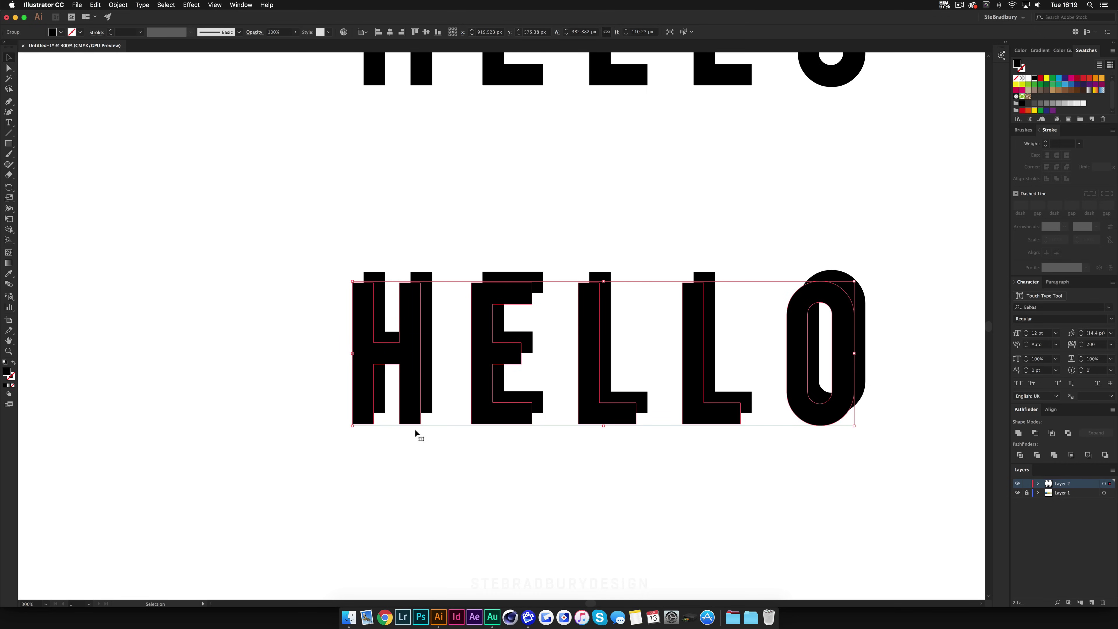
# Blend the two overlapping lower HELLO copies, starting at the bottom corner of the H.
pyautogui.keyDown('shift'); pyautogui.click(426, 388); pyautogui.keyUp('shift')
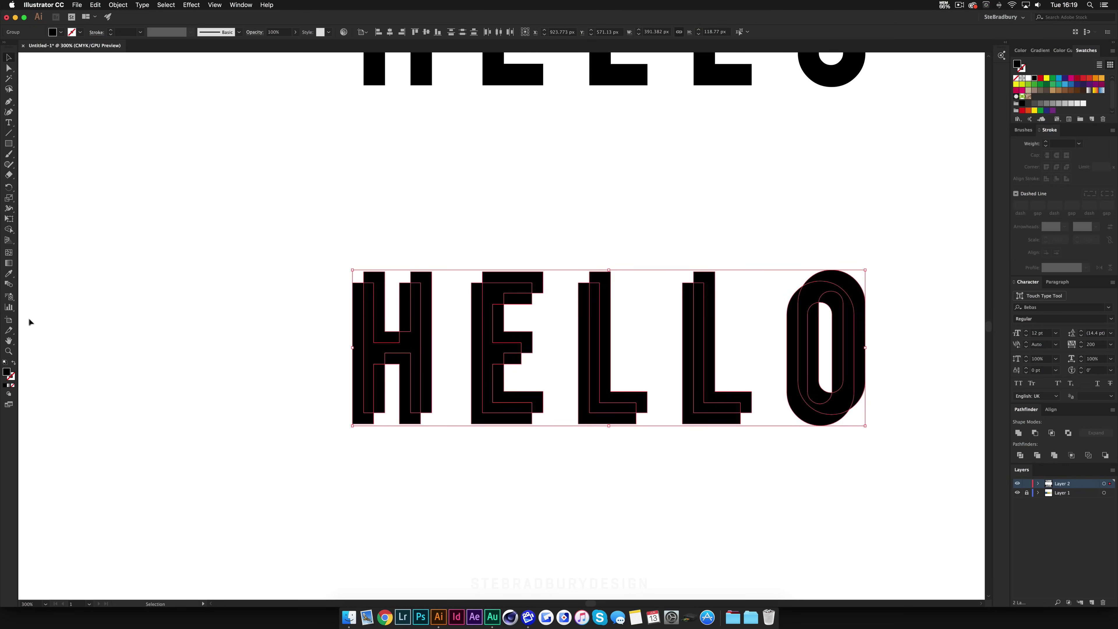
pyautogui.click(9, 284)
pyautogui.scroll(5, 327, 449)
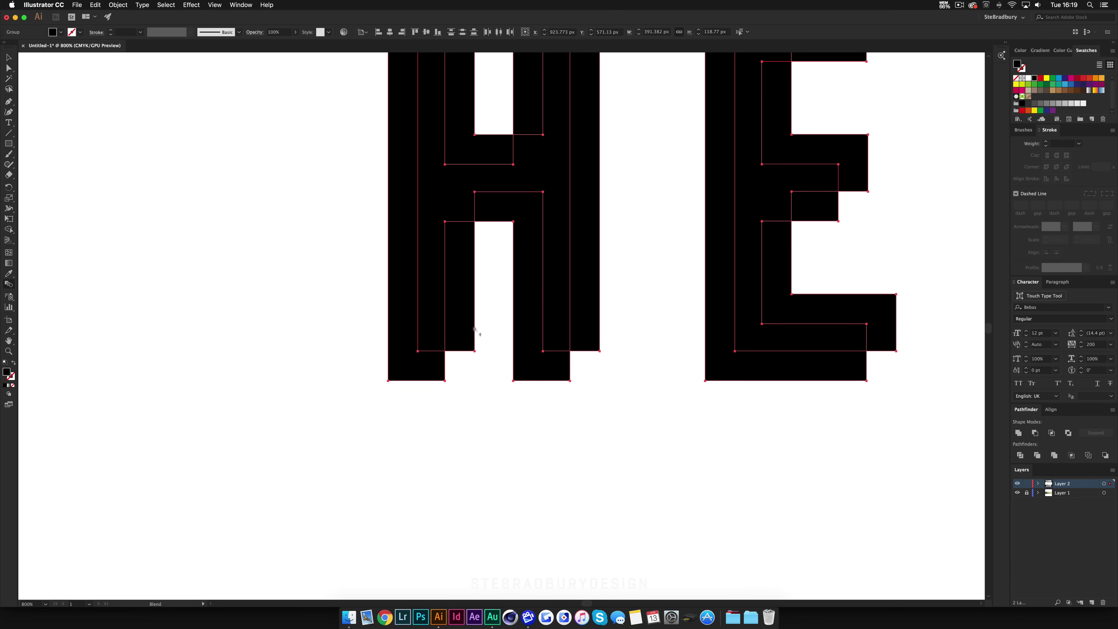
pyautogui.click(475, 351)
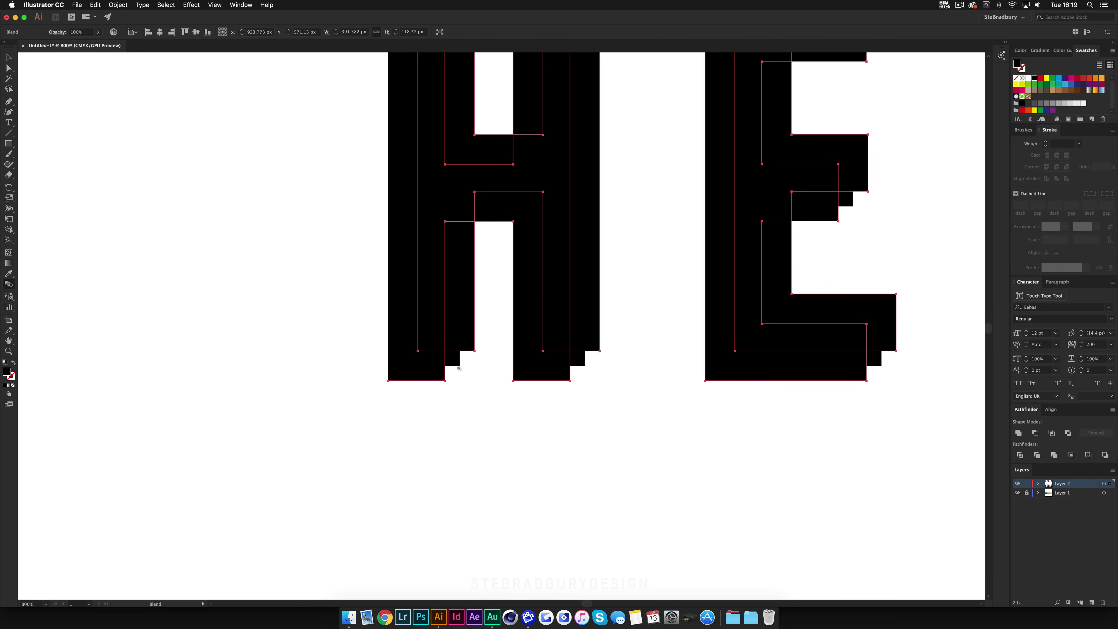
# Set the blend spacing to 500 specified steps, check the diagonal edges for smoothness, and deselect the blend.
pyautogui.doubleClick(10, 285)
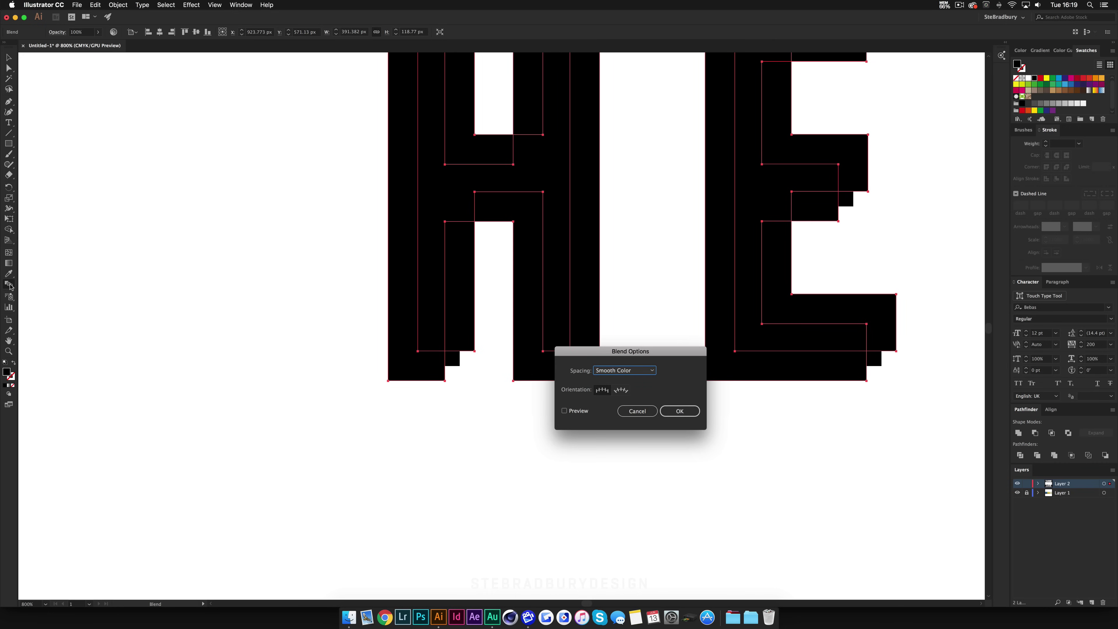
pyautogui.click(598, 373)
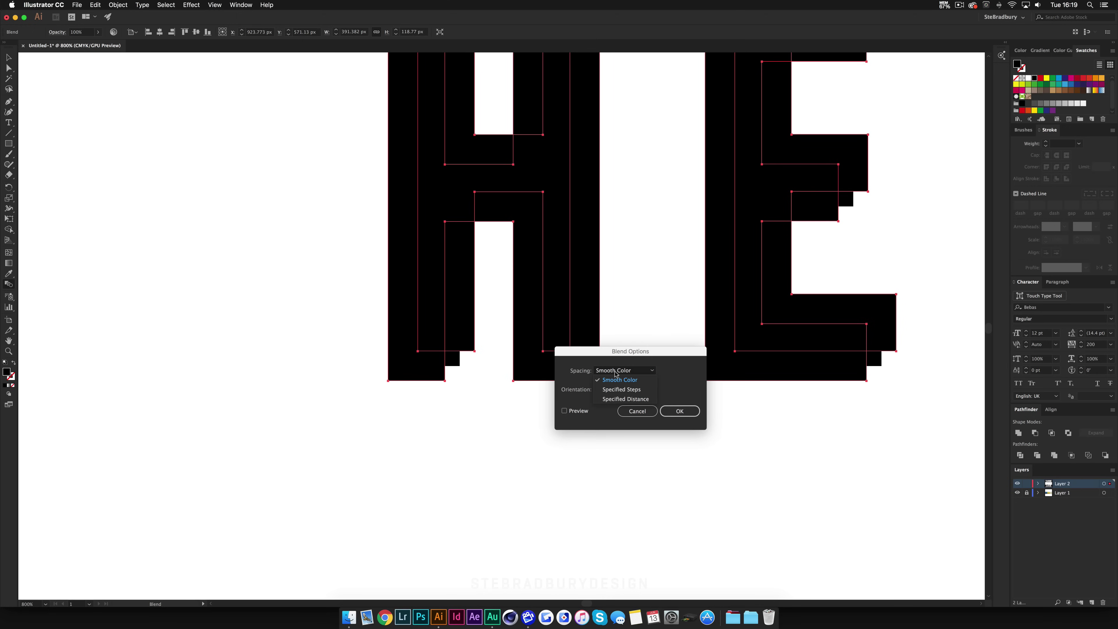
pyautogui.click(620, 390)
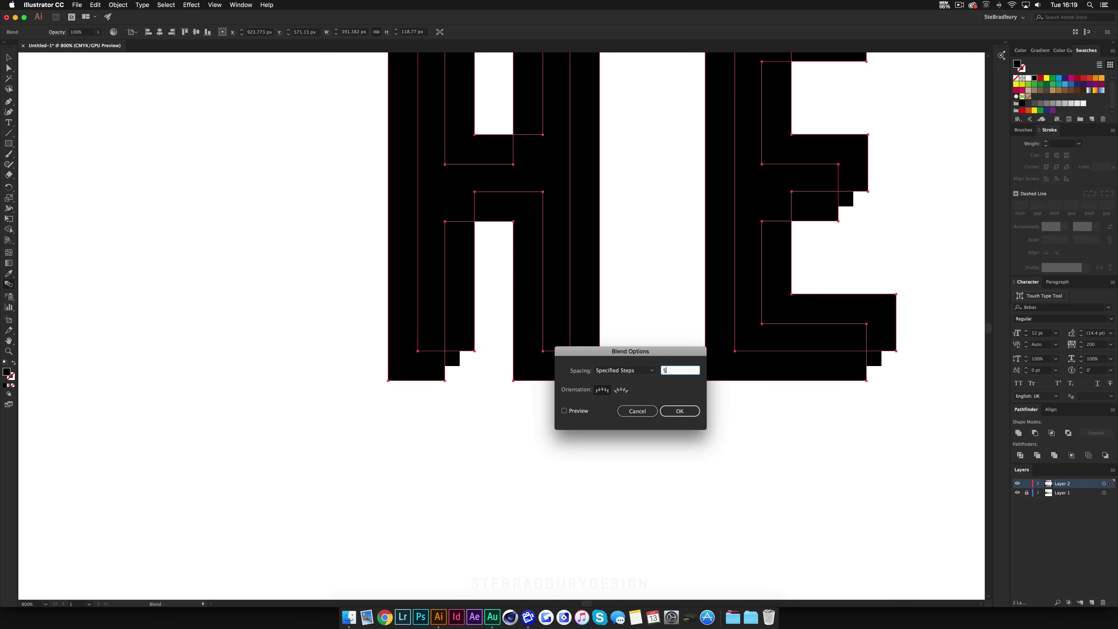
pyautogui.write('500')
pyautogui.click(679, 411)
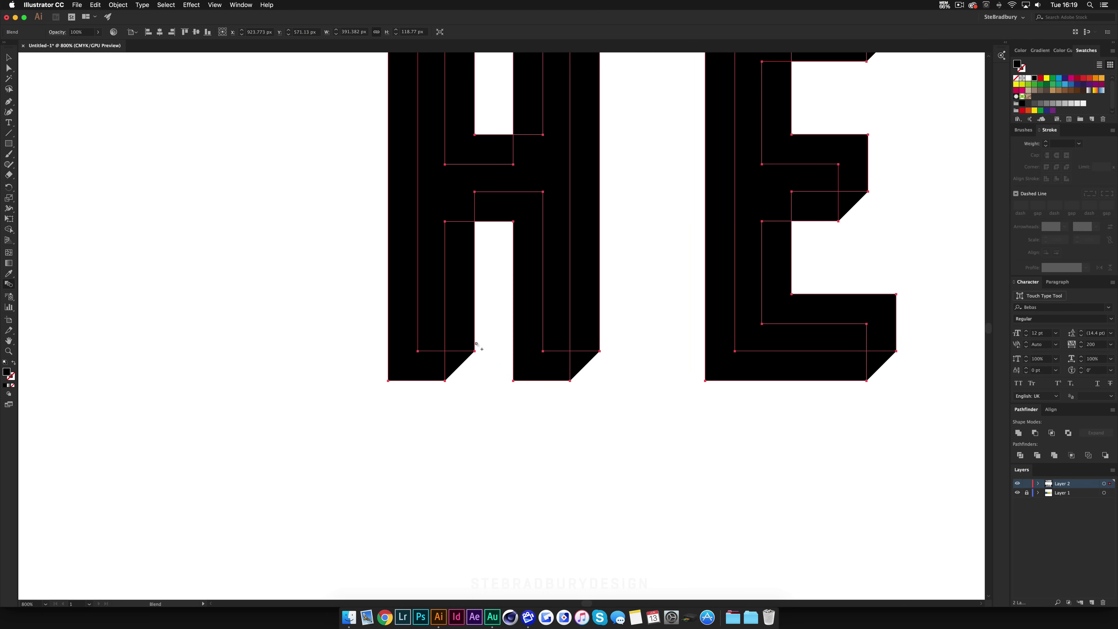
pyautogui.press('super+equal')
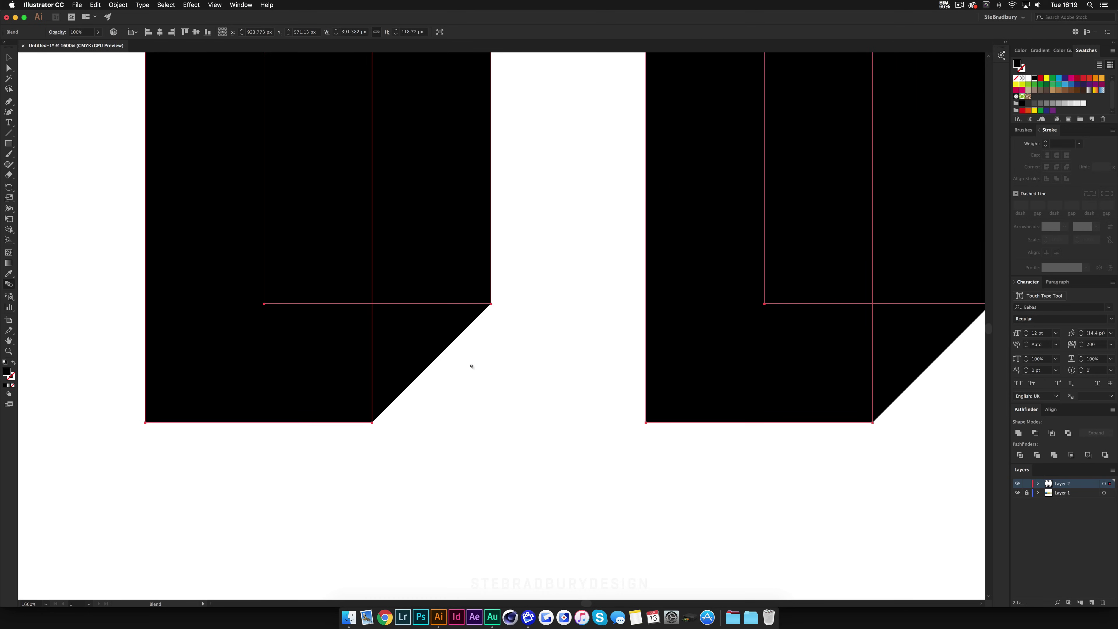
pyautogui.press('super+equal')
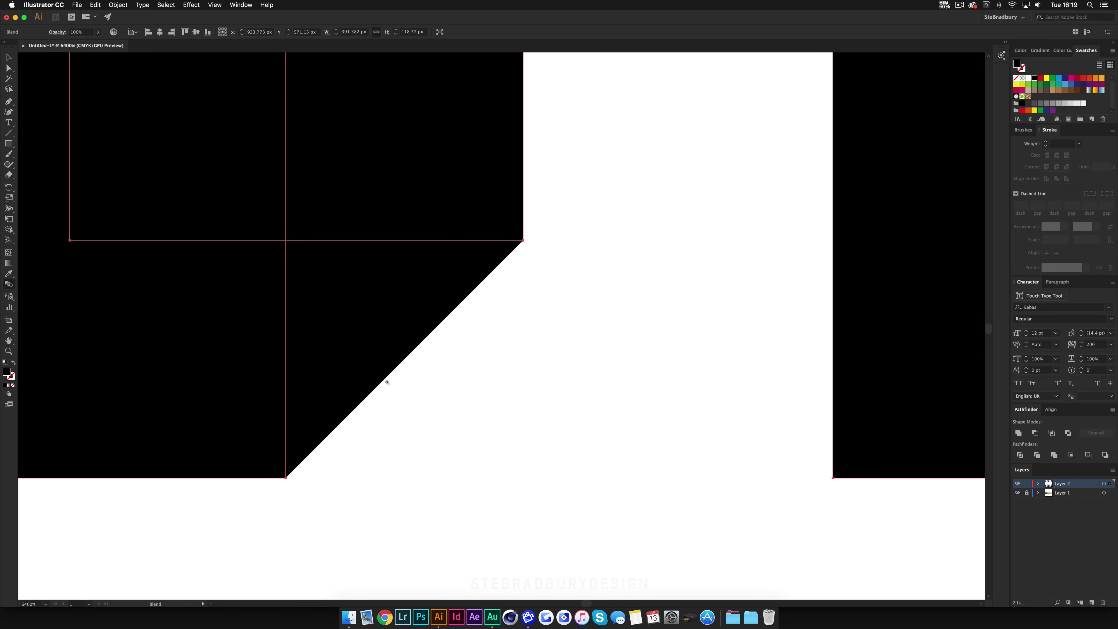
pyautogui.scroll(-5, 457, 330)
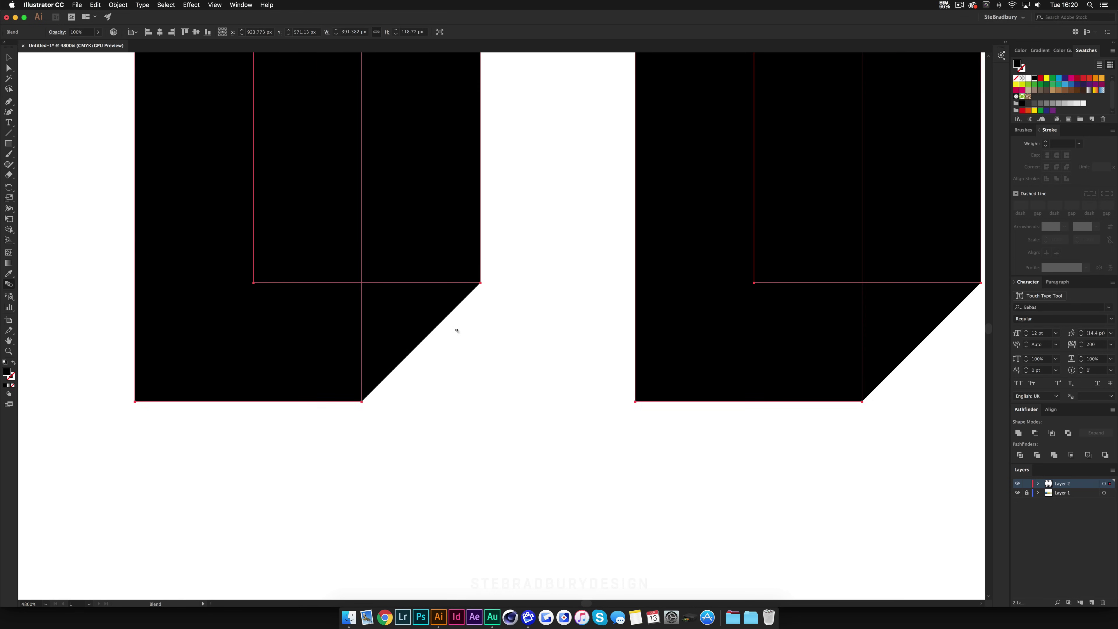
pyautogui.scroll(-3, 456, 330)
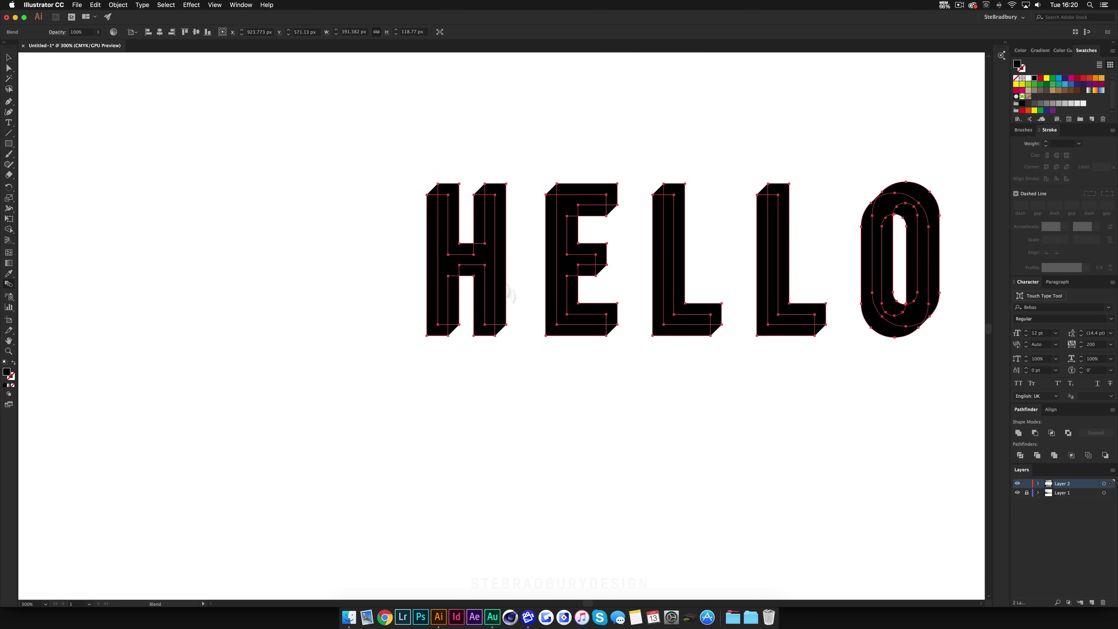
pyautogui.click(7, 58)
pyautogui.click(250, 193)
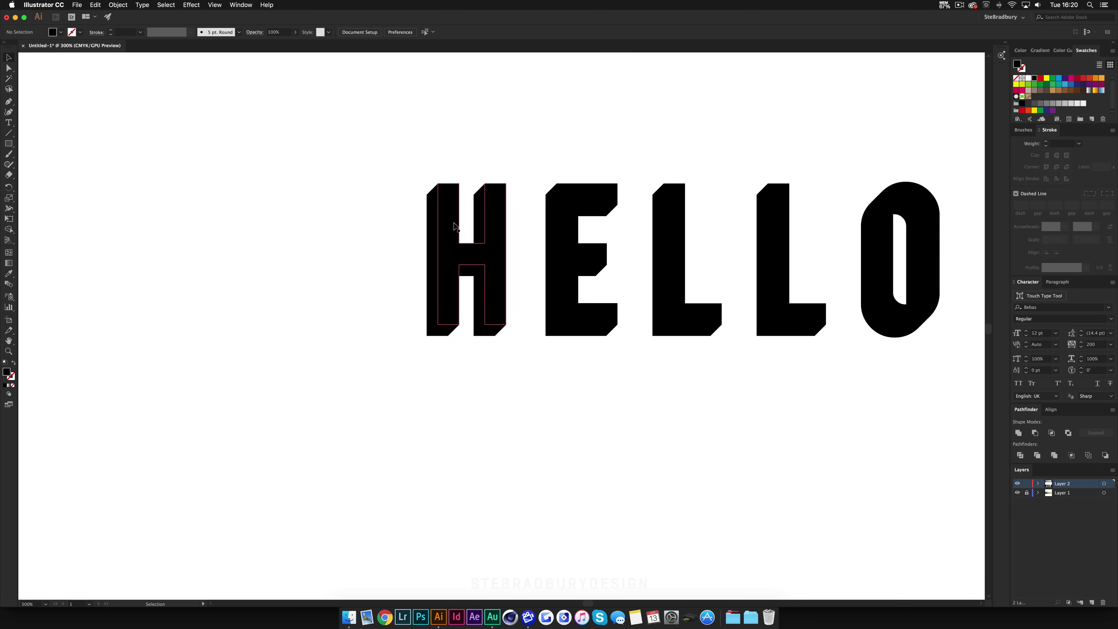
# Fill the blended lower HELLO with the light blue sampled from the palette above the artboard.
pyautogui.hscroll(5, 450, 279)
pyautogui.click(450, 280)
pyautogui.scroll(-2, 450, 279)
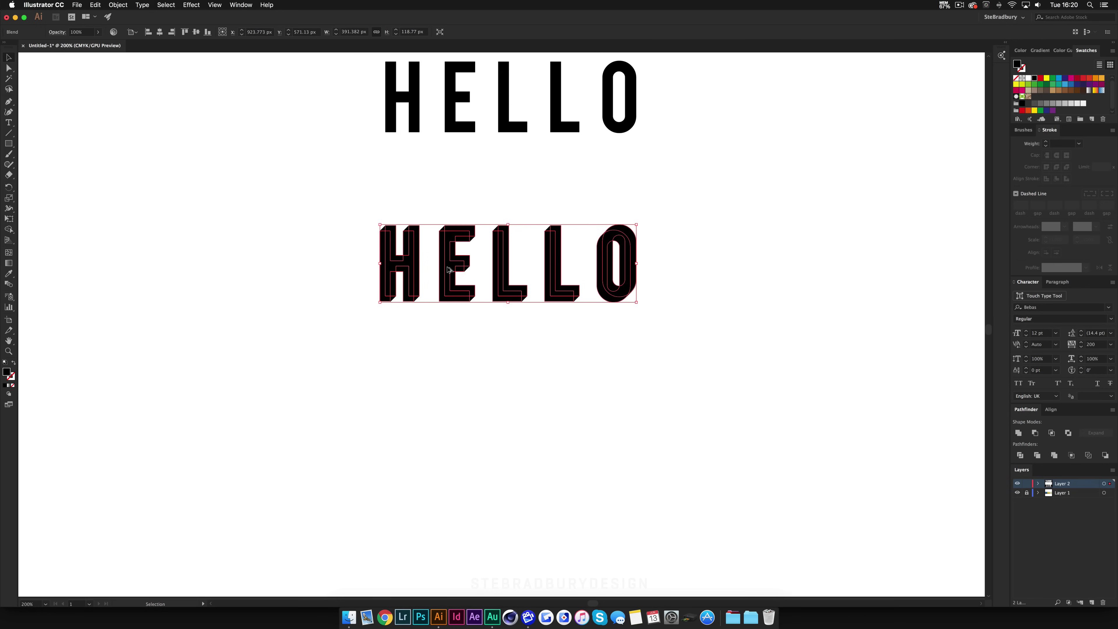
pyautogui.scroll(3, 445, 278)
pyautogui.scroll(3, 444, 277)
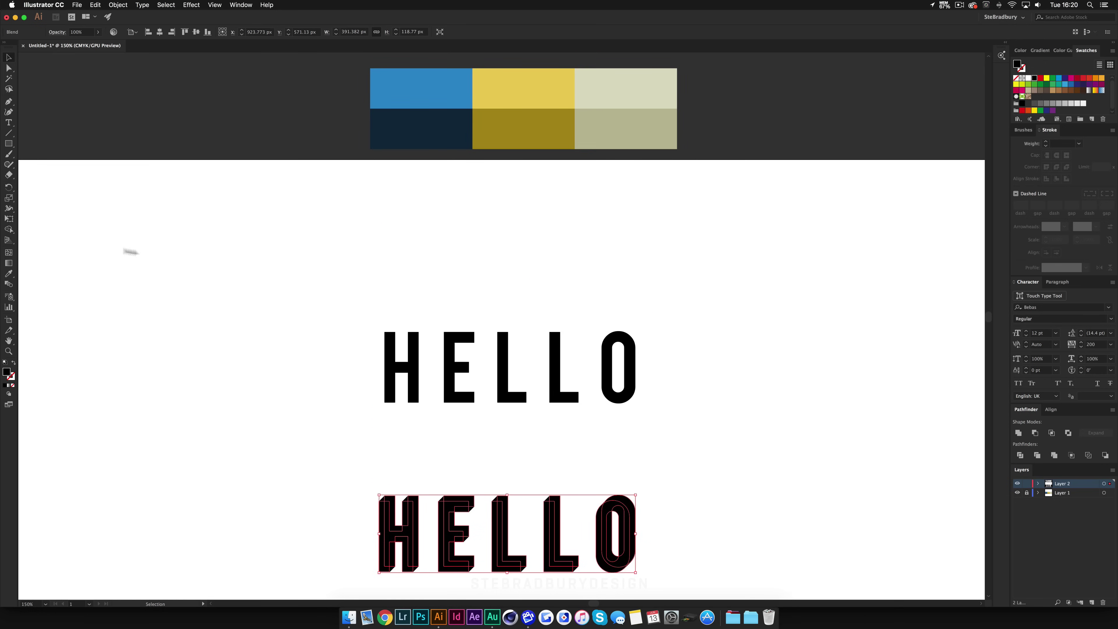
pyautogui.click(9, 273)
pyautogui.click(396, 95)
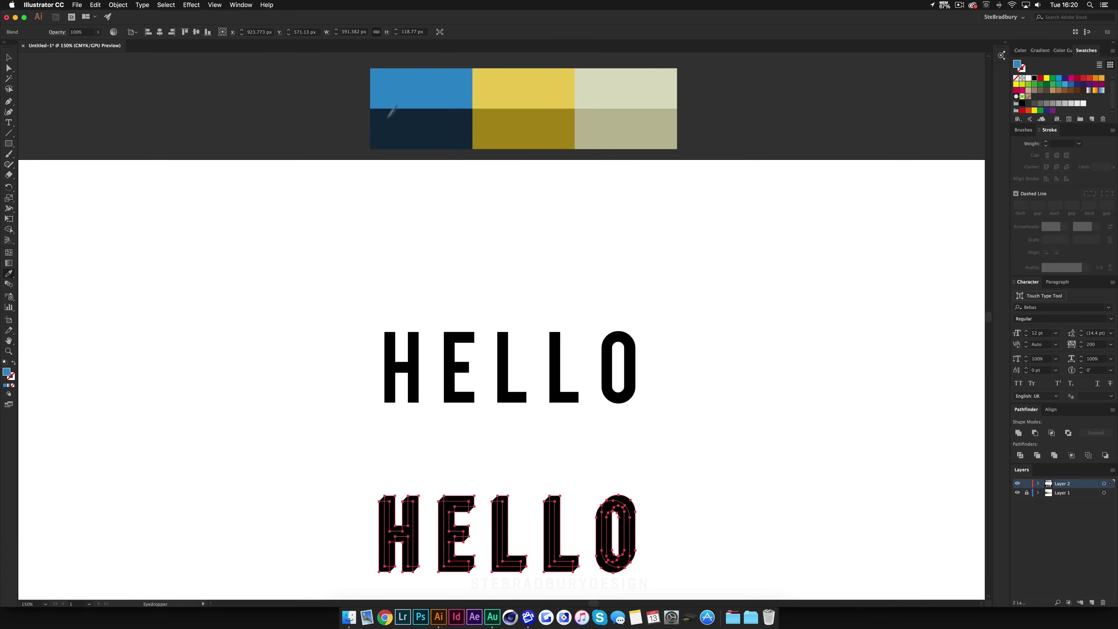
pyautogui.scroll(-3, 282, 220)
pyautogui.click(9, 58)
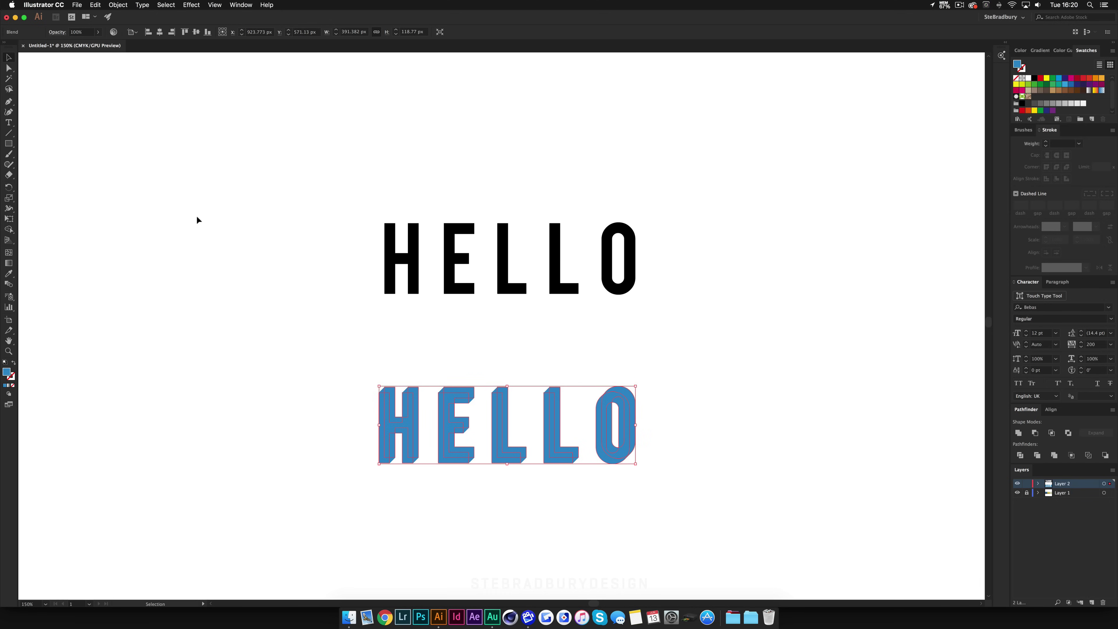
pyautogui.click(207, 246)
# Move the black HELLO straight down onto the blue blend, aligning it with the upper-right front edge of the extrusion.
pyautogui.scroll(-1, 258, 319)
pyautogui.scroll(1, 355, 446)
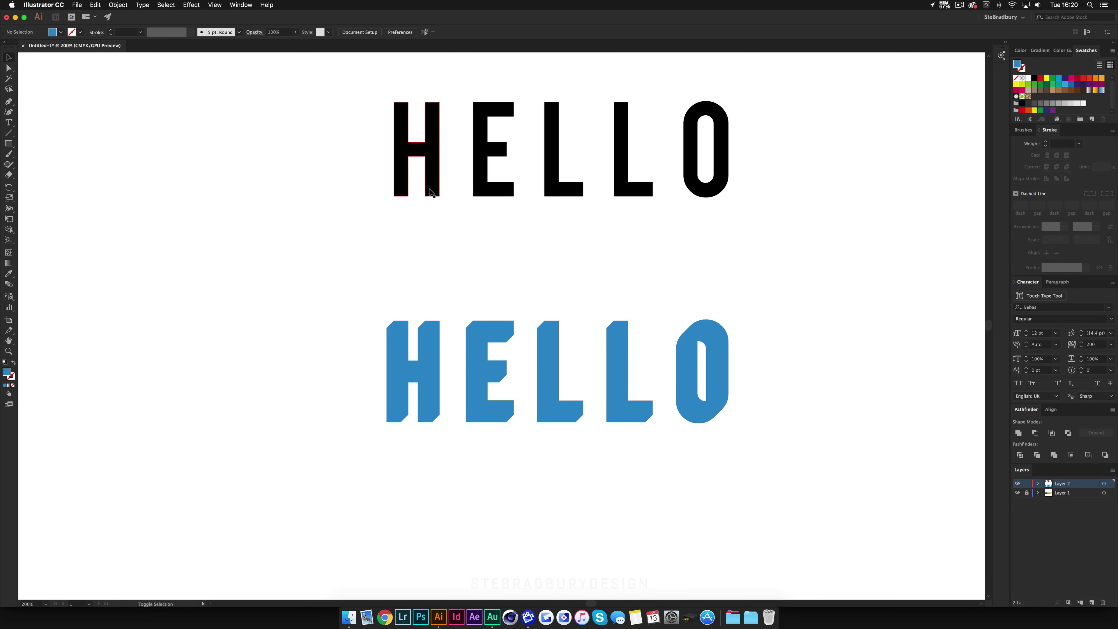
pyautogui.moveTo(436, 189); pyautogui.dragTo(439, 404)
pyautogui.scroll(3, 435, 388)
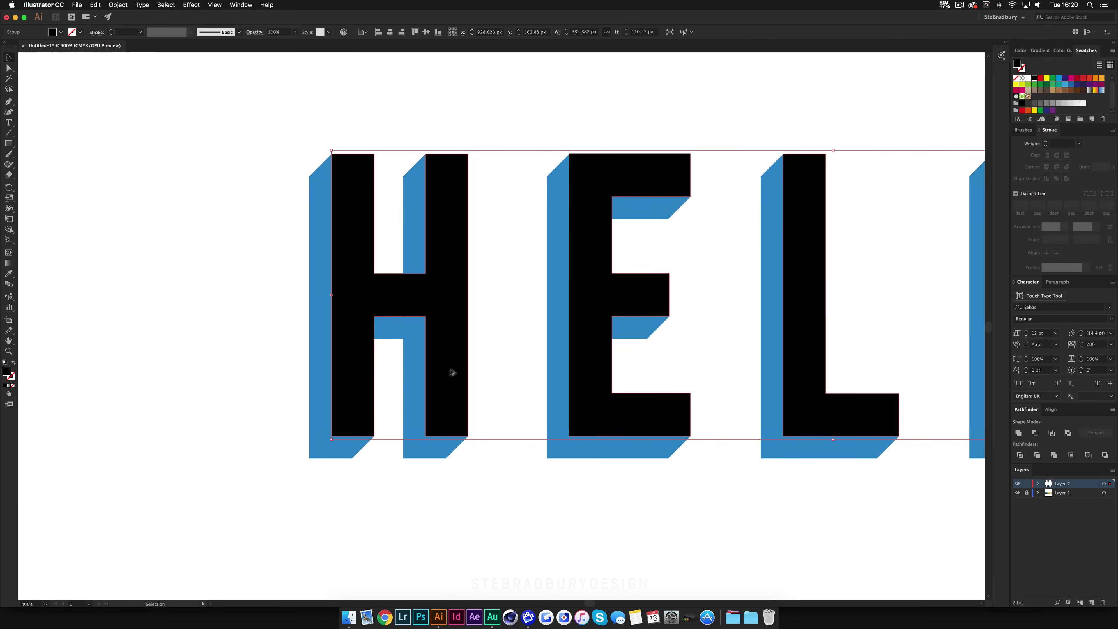
# Move the black HELLO to the lower-left edge of the blue extrusion and place a duplicate of it diagonally down to the right.
pyautogui.moveTo(454, 365); pyautogui.dragTo(431, 386)
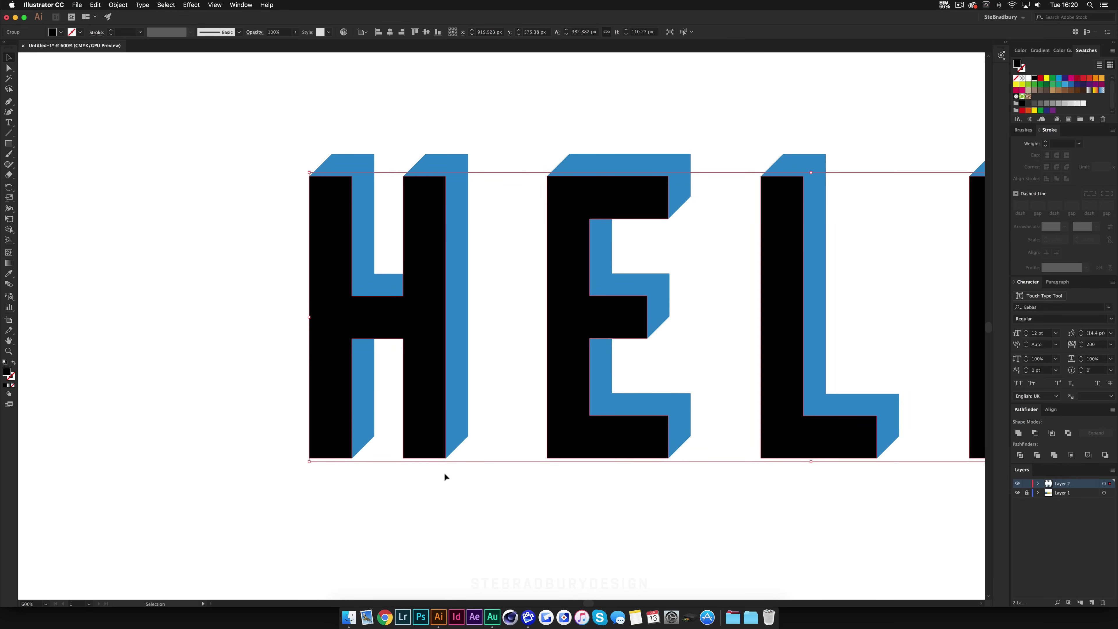
pyautogui.click(440, 501)
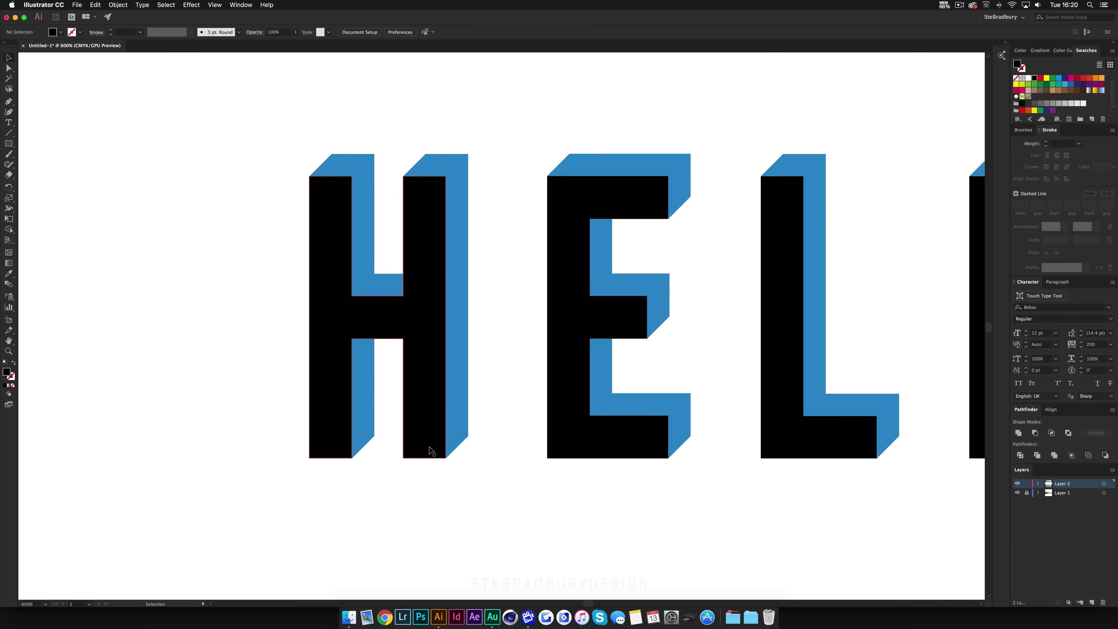
pyautogui.moveTo(431, 450); pyautogui.dragTo(459, 466)
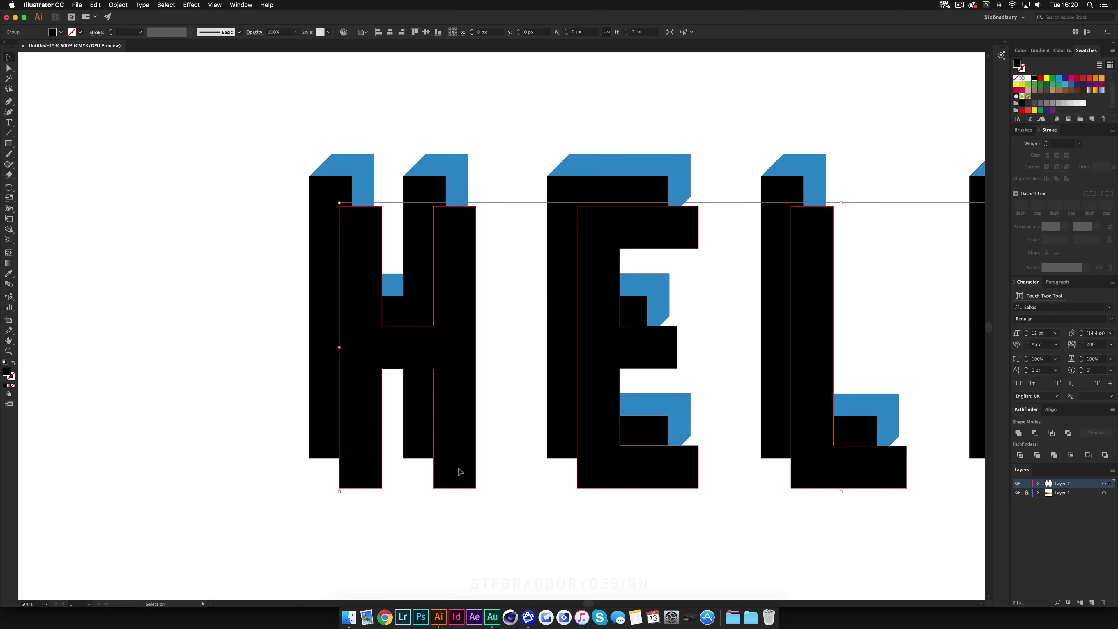
# Blend the original and offset black HELLO copies, starting from the bottom-left corner of the H, and deselect the blend.
pyautogui.keyDown('shift'); pyautogui.click(331, 442); pyautogui.keyUp('shift')
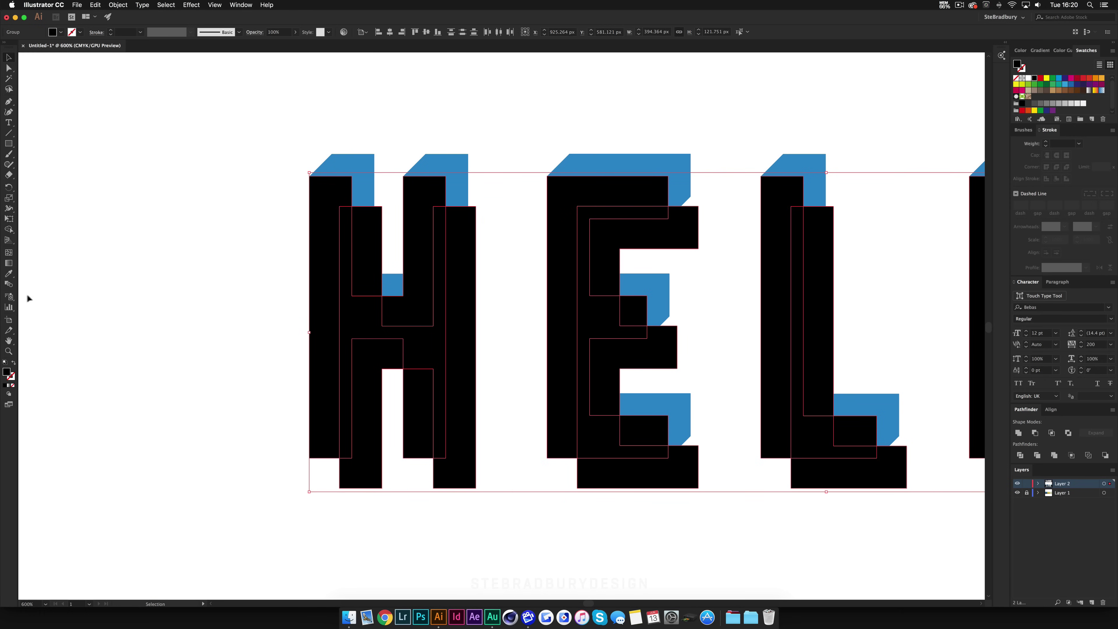
pyautogui.click(12, 283)
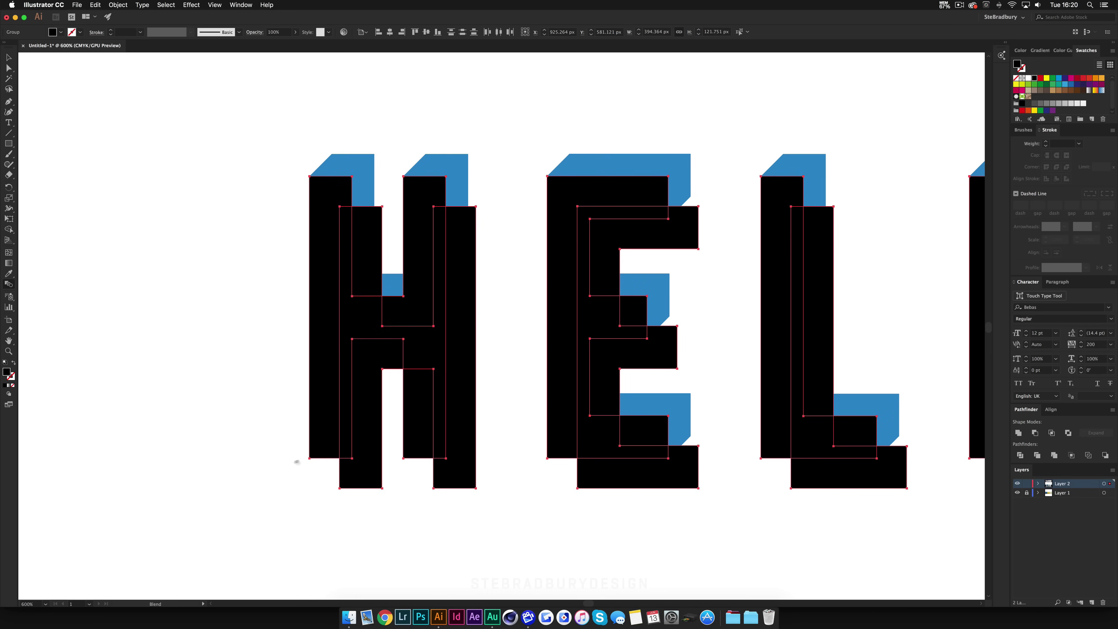
pyautogui.click(340, 488)
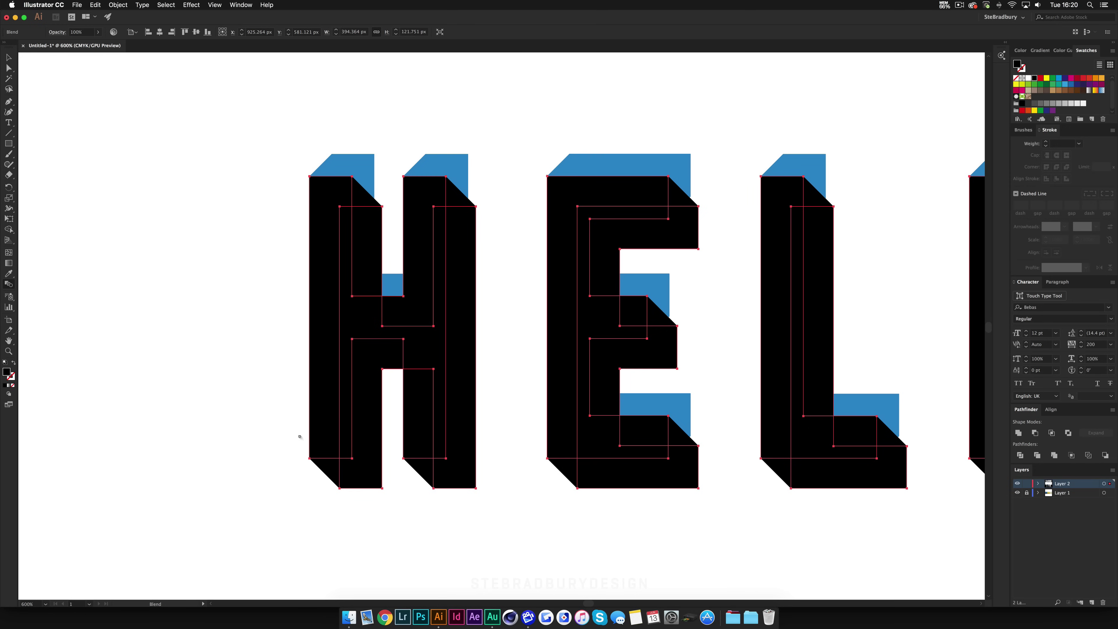
pyautogui.click(9, 58)
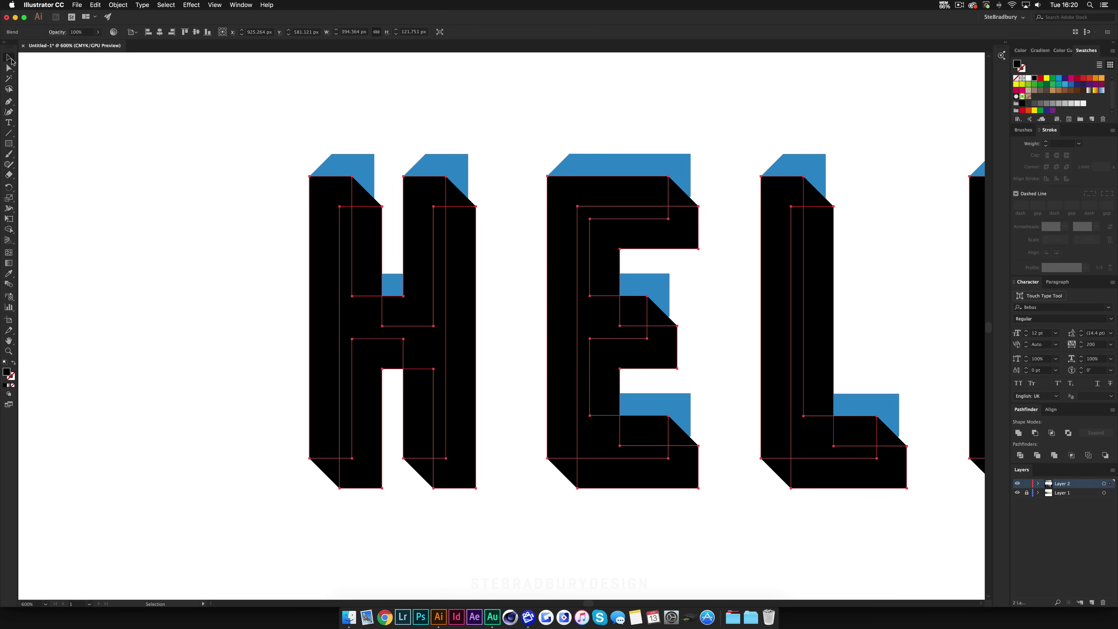
pyautogui.click(137, 162)
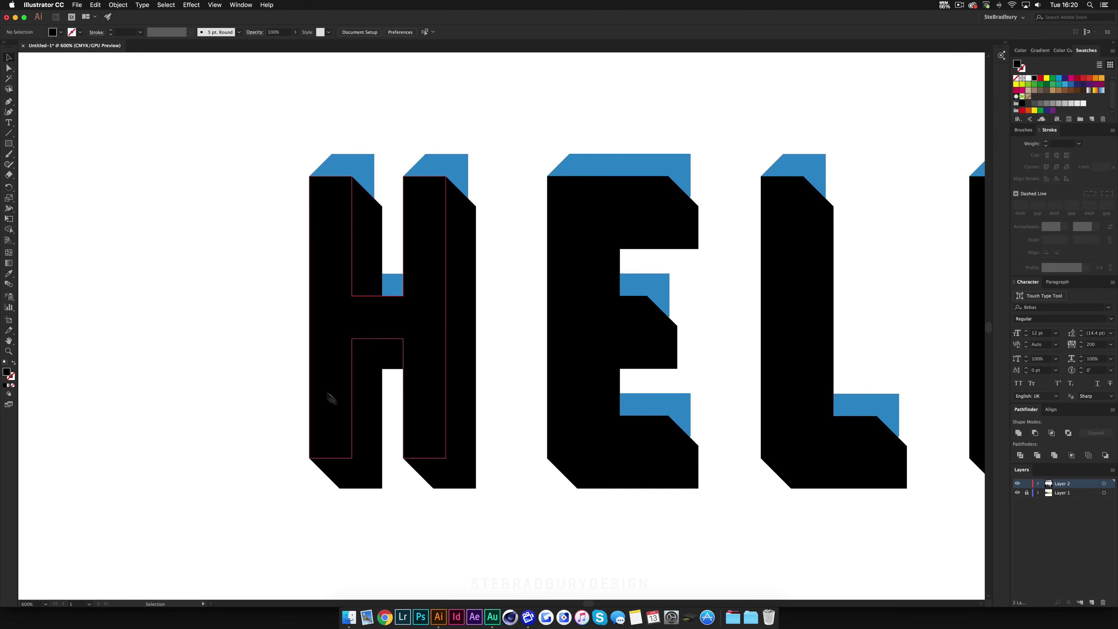
# Send the black HELLO blend behind the blue extrusion and deselect it.
pyautogui.click(338, 427)
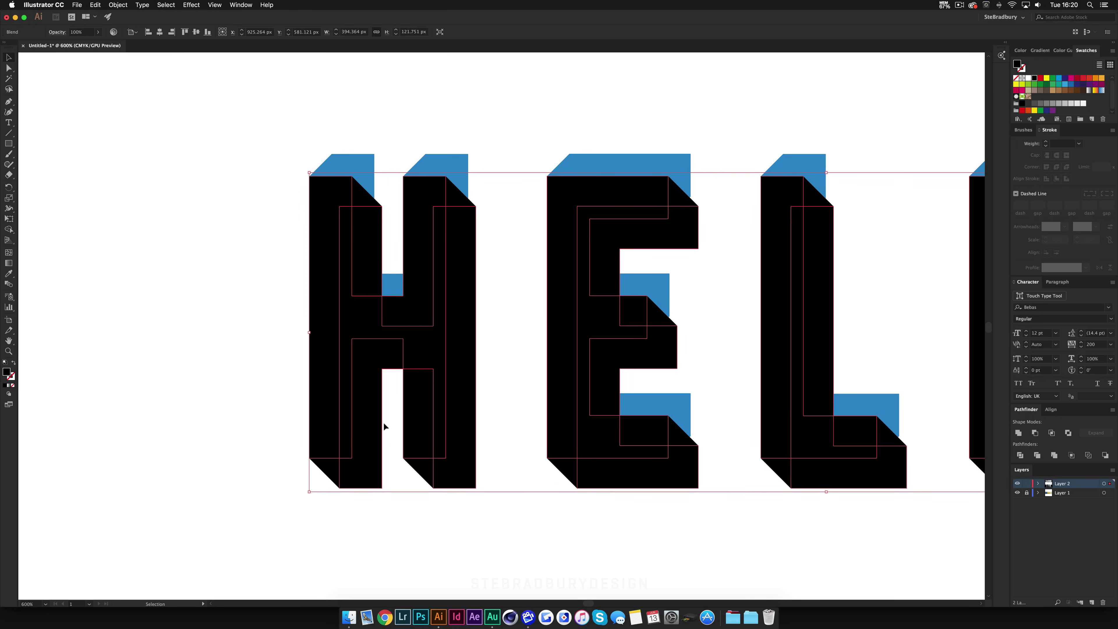
pyautogui.press('a')
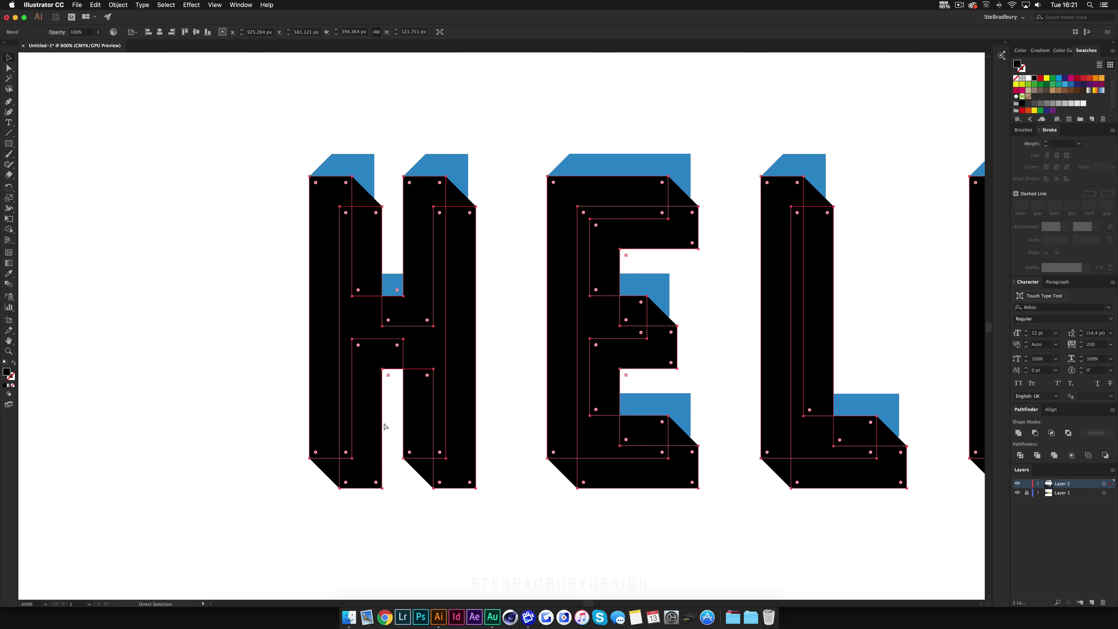
pyautogui.press('super+shift+bracketright')
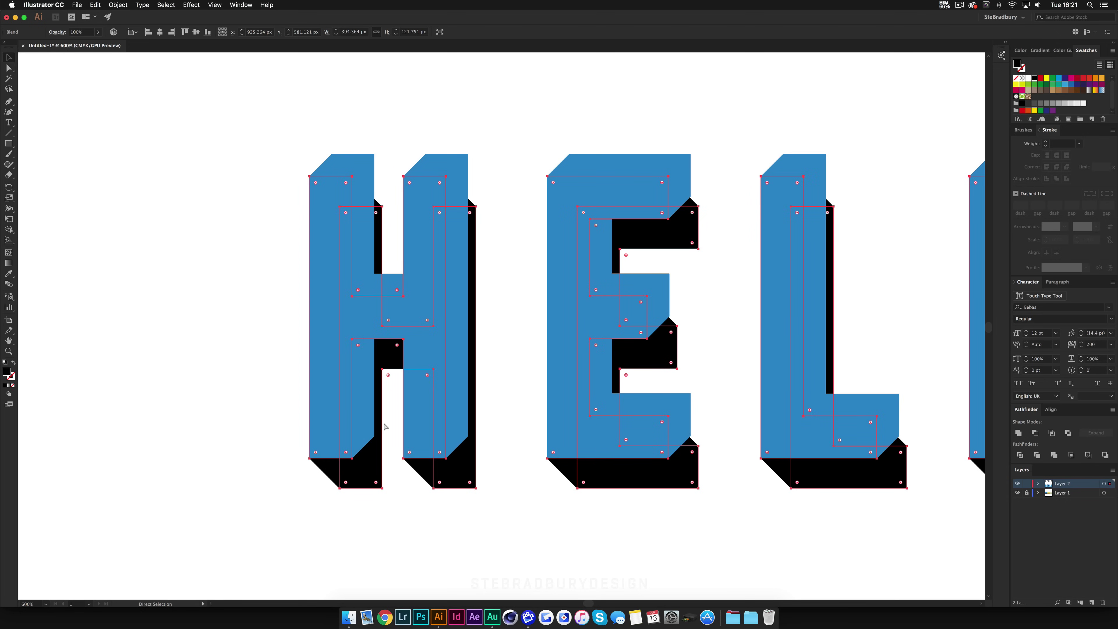
pyautogui.press('v')
pyautogui.click(437, 528)
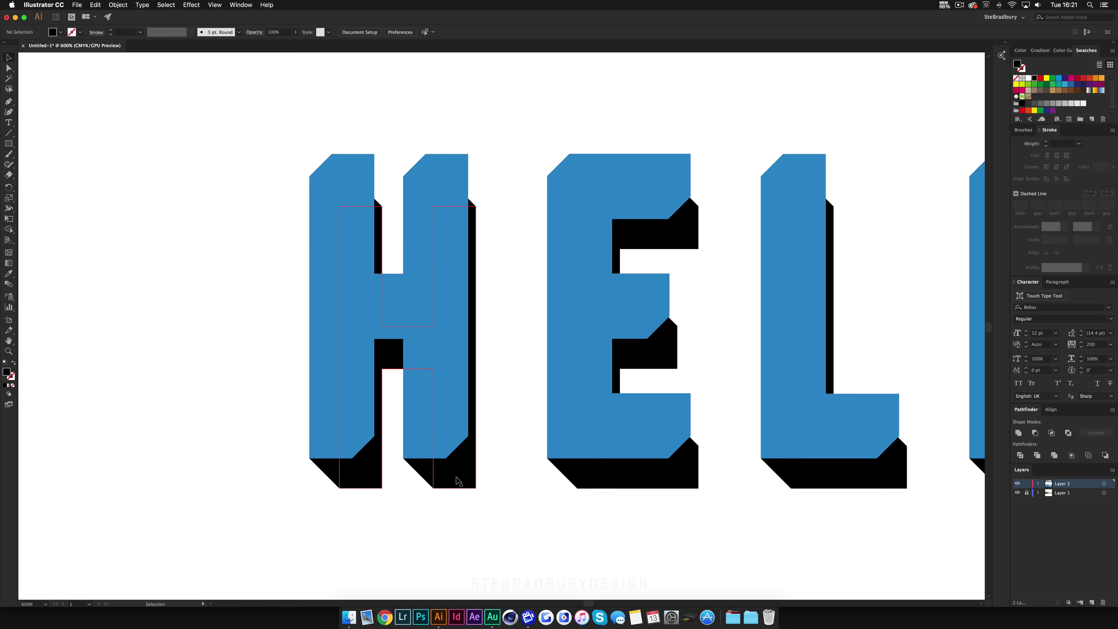
# Shift only the offset group inside the black shadow blend about 3 px straight right, check the shadow, and deselect it.
pyautogui.click(1038, 483)
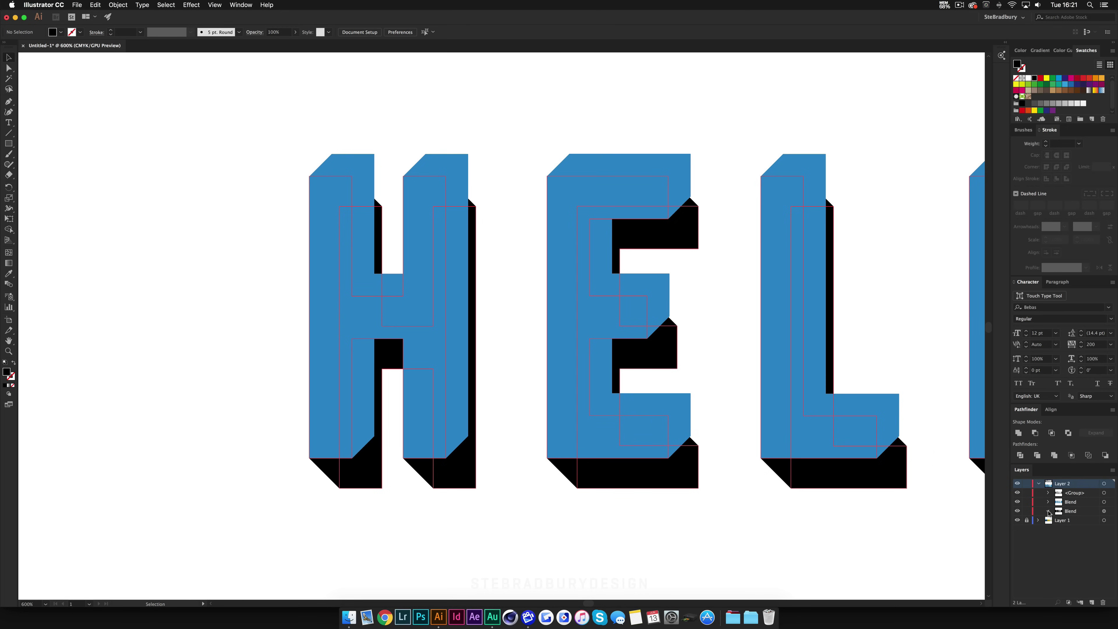
pyautogui.click(1047, 511)
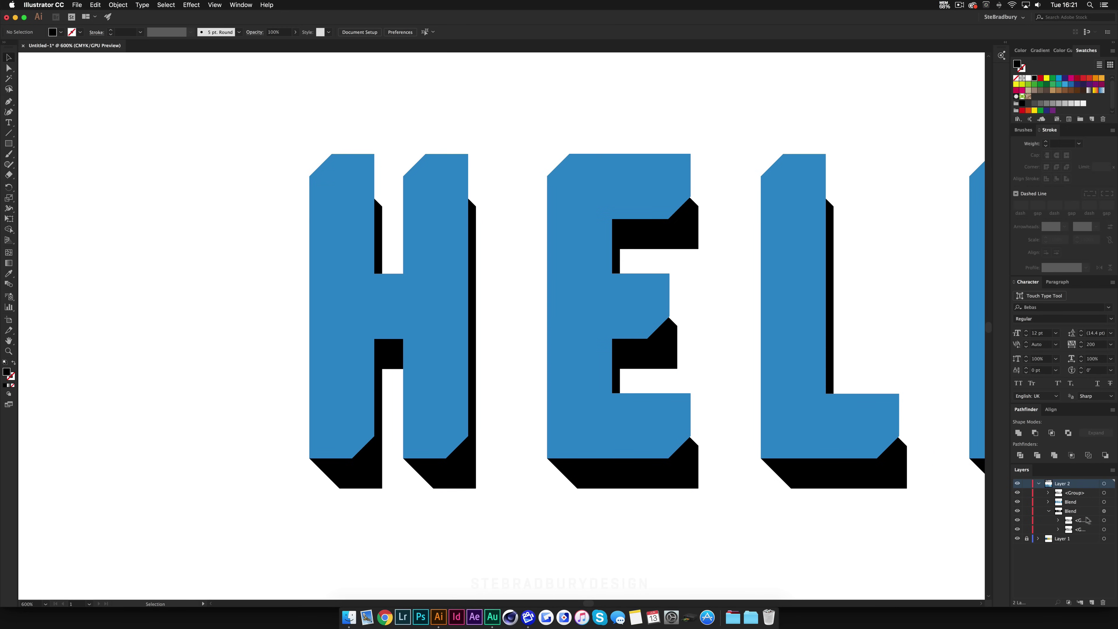
pyautogui.click(1104, 529)
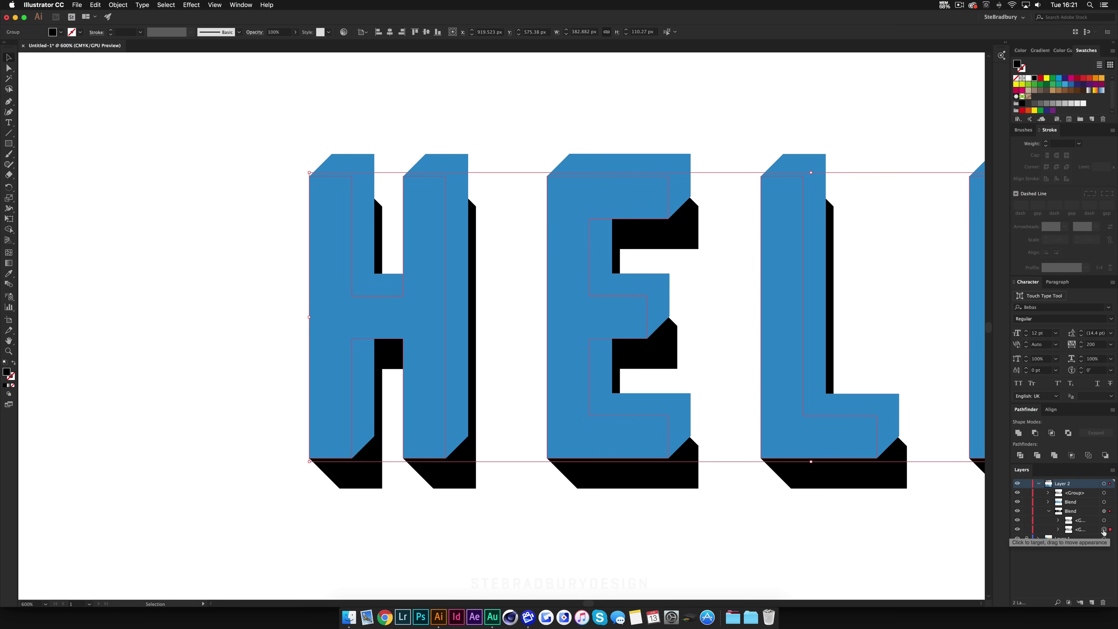
pyautogui.click(1104, 520)
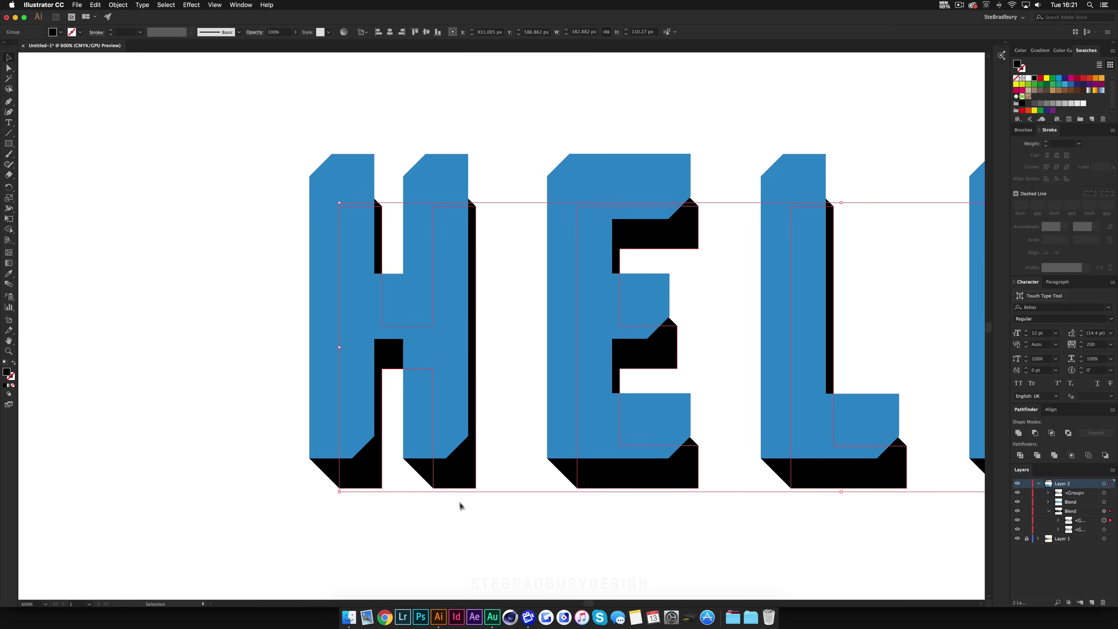
pyautogui.click(8, 68)
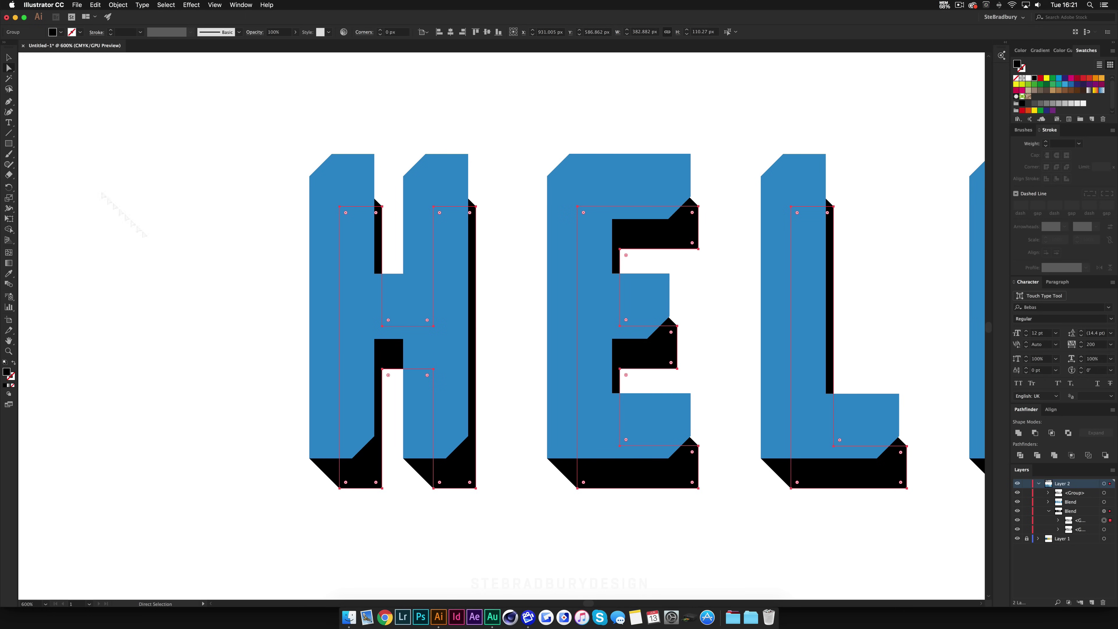
pyautogui.moveTo(451, 465); pyautogui.dragTo(459, 465)
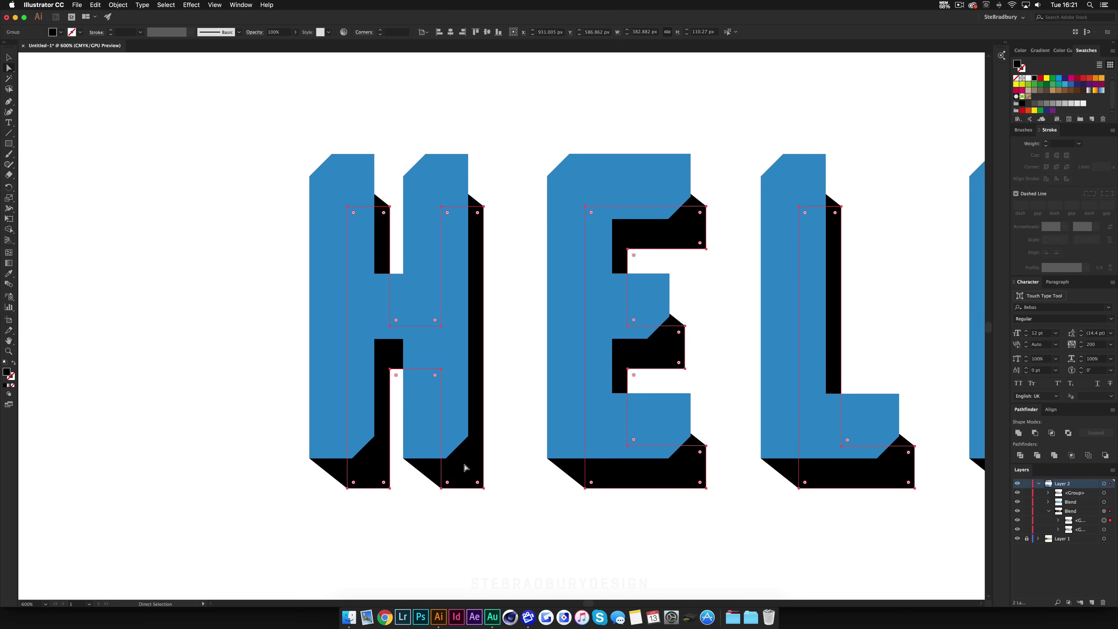
pyautogui.scroll(-3, 478, 469)
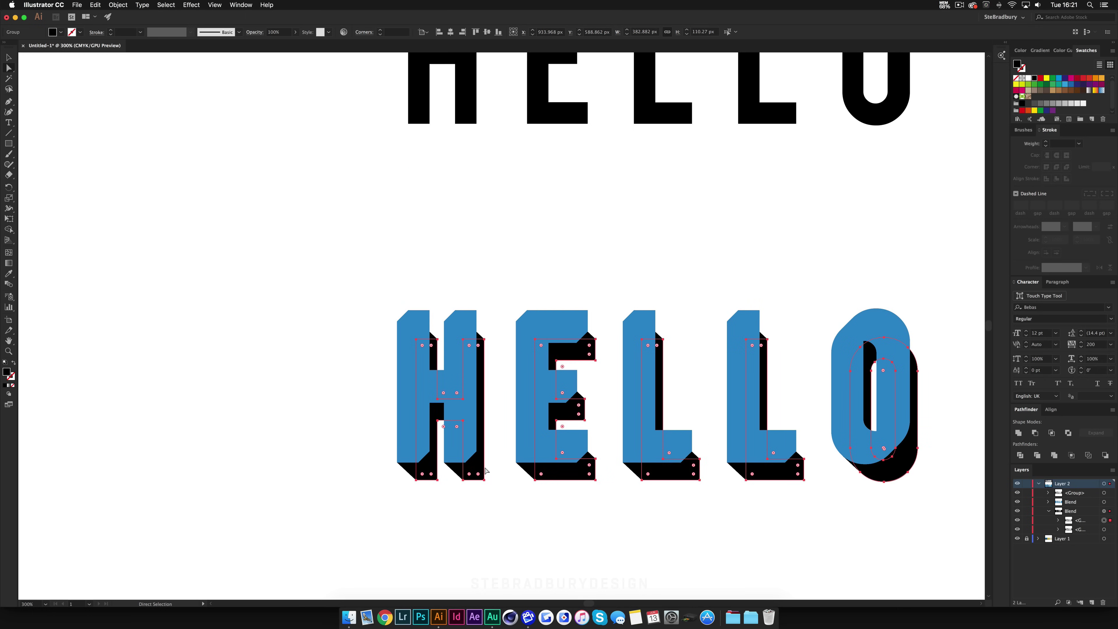
pyautogui.scroll(3, 529, 492)
pyautogui.scroll(2, 609, 444)
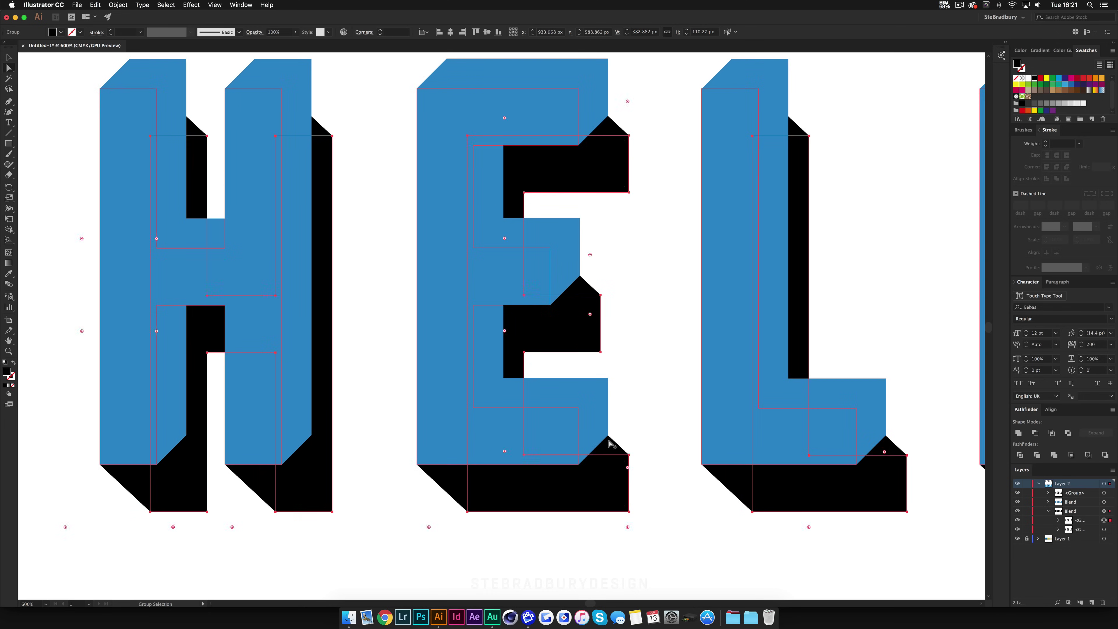
pyautogui.scroll(-2, 611, 439)
pyautogui.press('v')
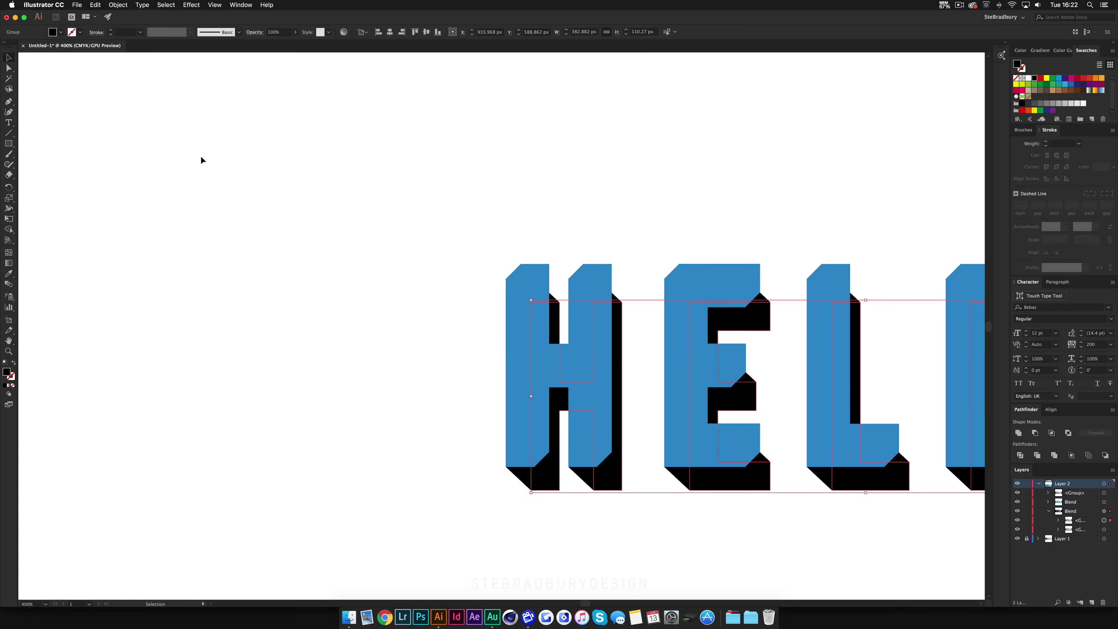
pyautogui.click(266, 154)
# Fill the black shadow blend with the dark yellow sampled from the palette above the artboard.
pyautogui.hscroll(5, 285, 155)
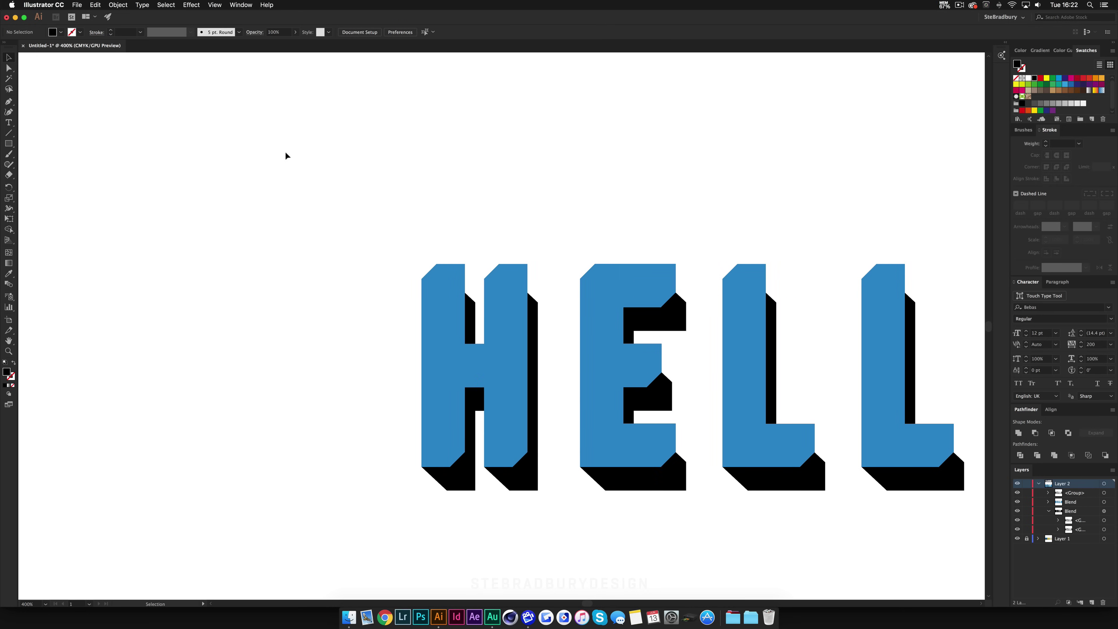
pyautogui.click(455, 486)
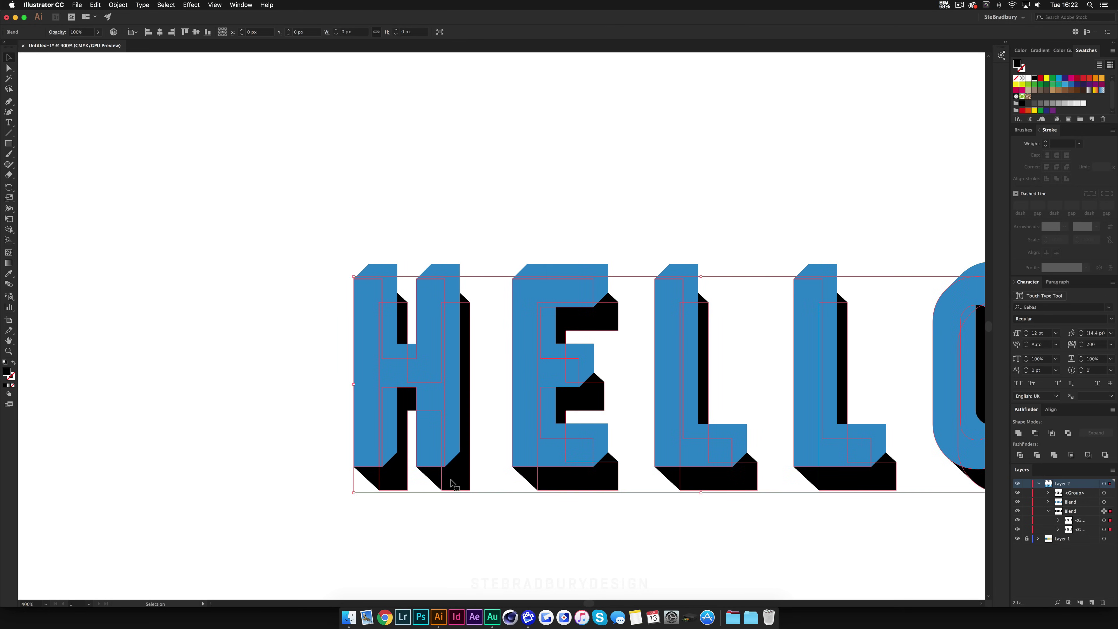
pyautogui.scroll(-3, 455, 485)
pyautogui.scroll(5, 475, 437)
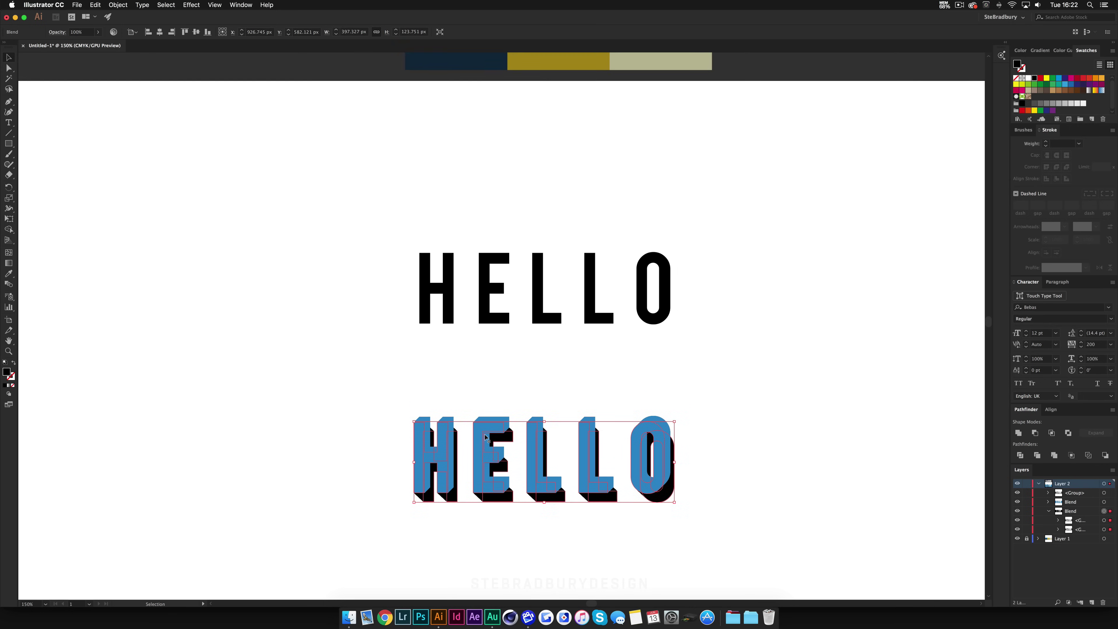
pyautogui.click(9, 273)
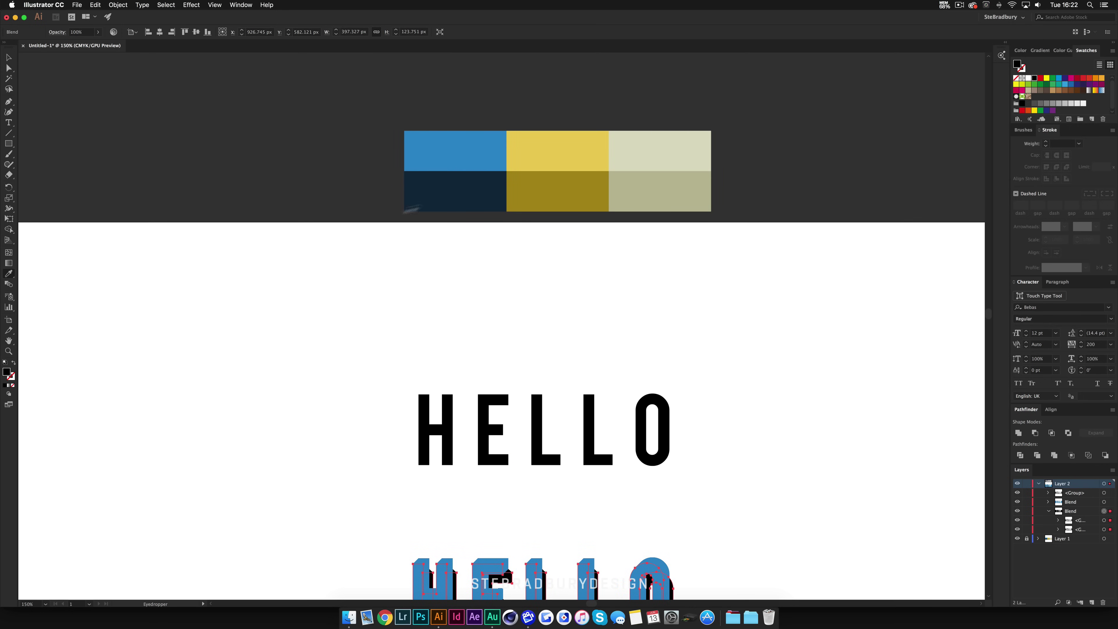
pyautogui.click(548, 194)
pyautogui.scroll(-3, 537, 215)
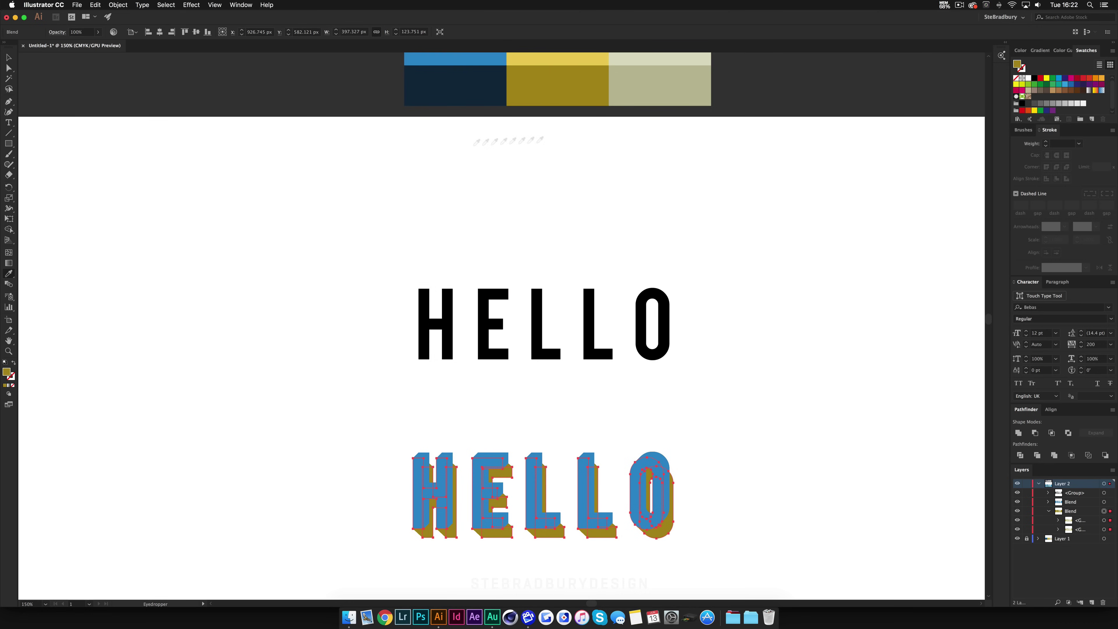
pyautogui.click(8, 58)
# Add a new layer beneath Layer 2 and draw a 1920 × 1080 px rectangle on it covering the whole artboard.
pyautogui.scroll(-2, 335, 178)
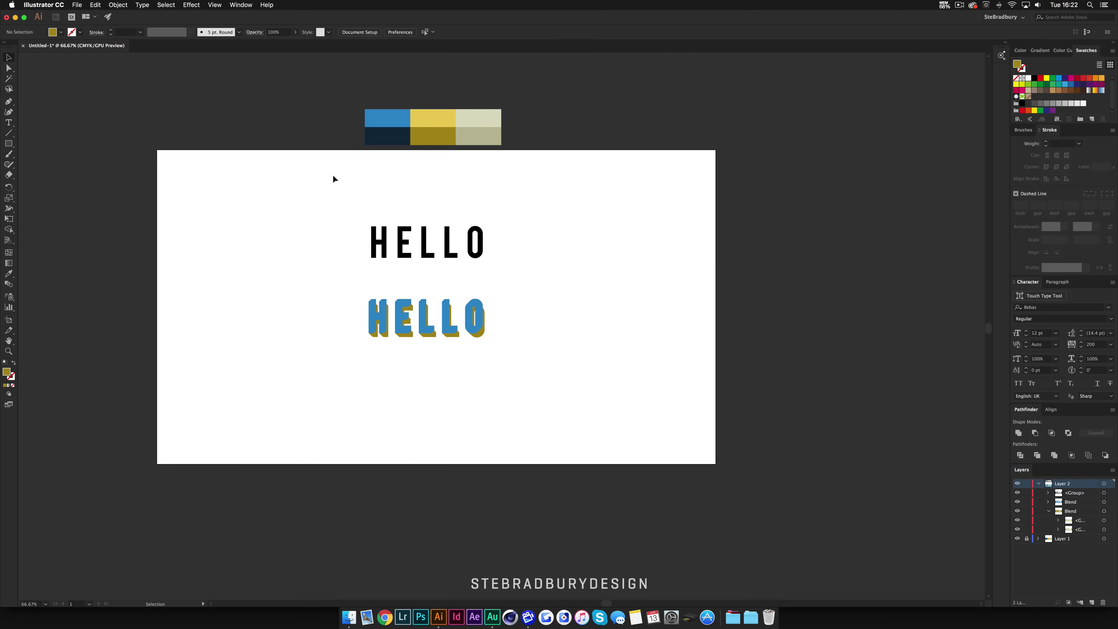
pyautogui.click(1059, 542)
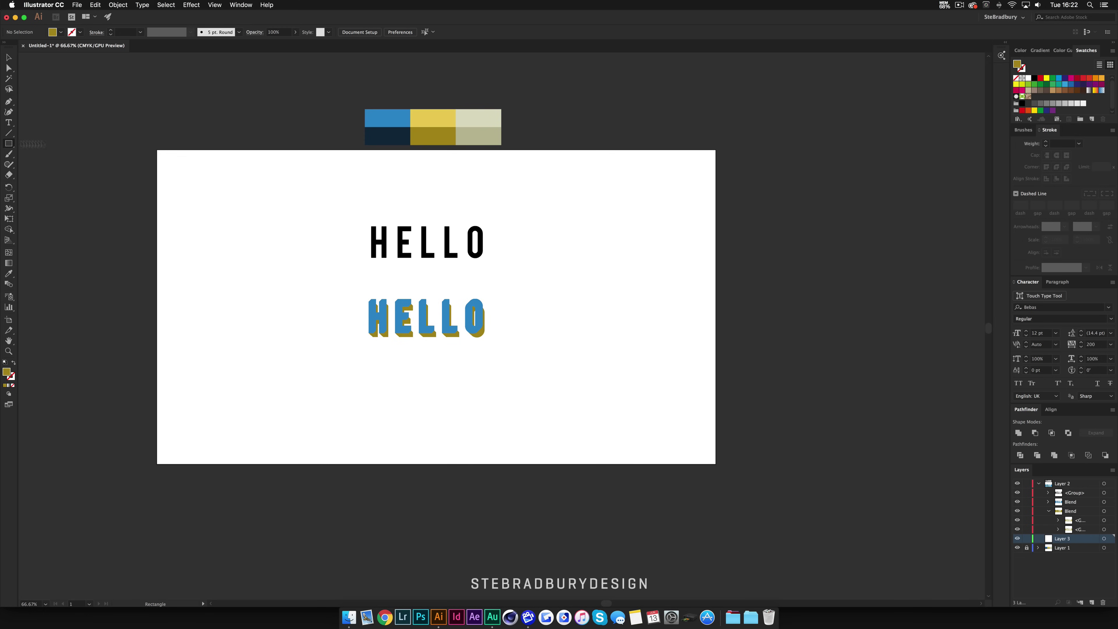
pyautogui.moveTo(156, 150); pyautogui.dragTo(716, 464)
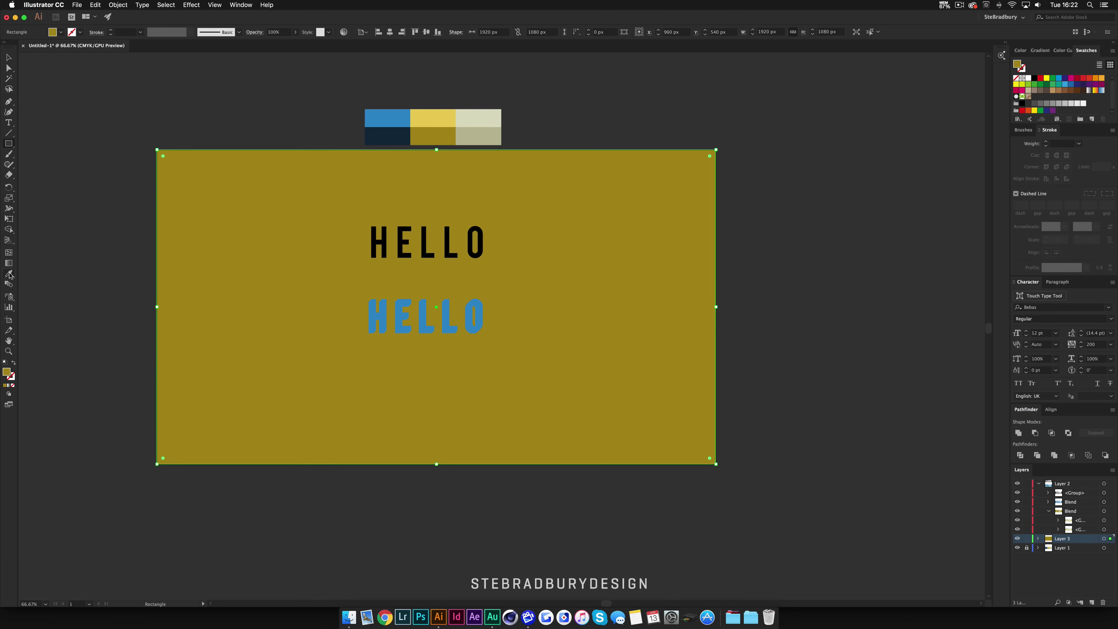
# Fill the background rectangle with the light yellow sampled from the palette, deselect it, and lock its layer.
pyautogui.click(9, 274)
pyautogui.click(435, 116)
pyautogui.click(8, 58)
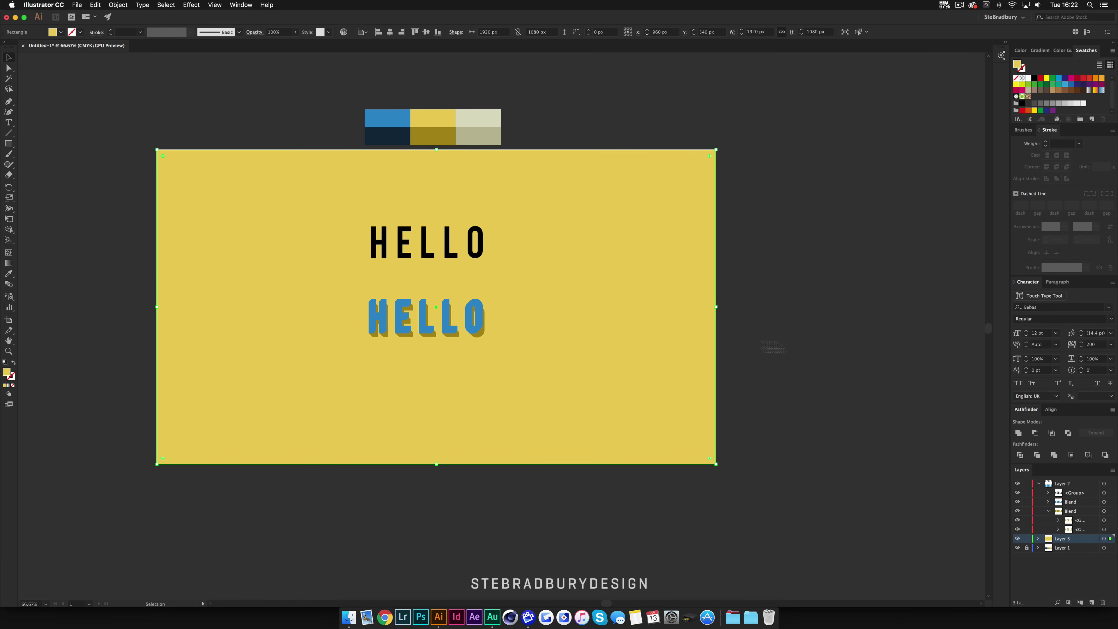
pyautogui.click(836, 381)
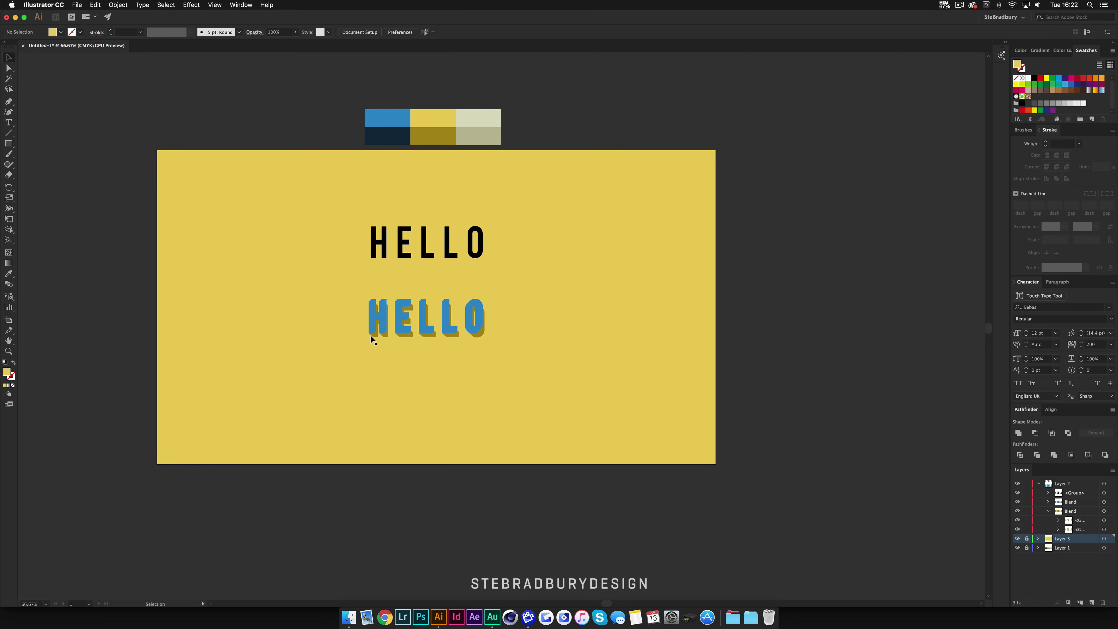
# Move the black HELLO down onto the upper-right front edge of the blue extrusion and check its alignment at the E's corners.
pyautogui.scroll(6, 370, 335)
pyautogui.scroll(3, 616, 341)
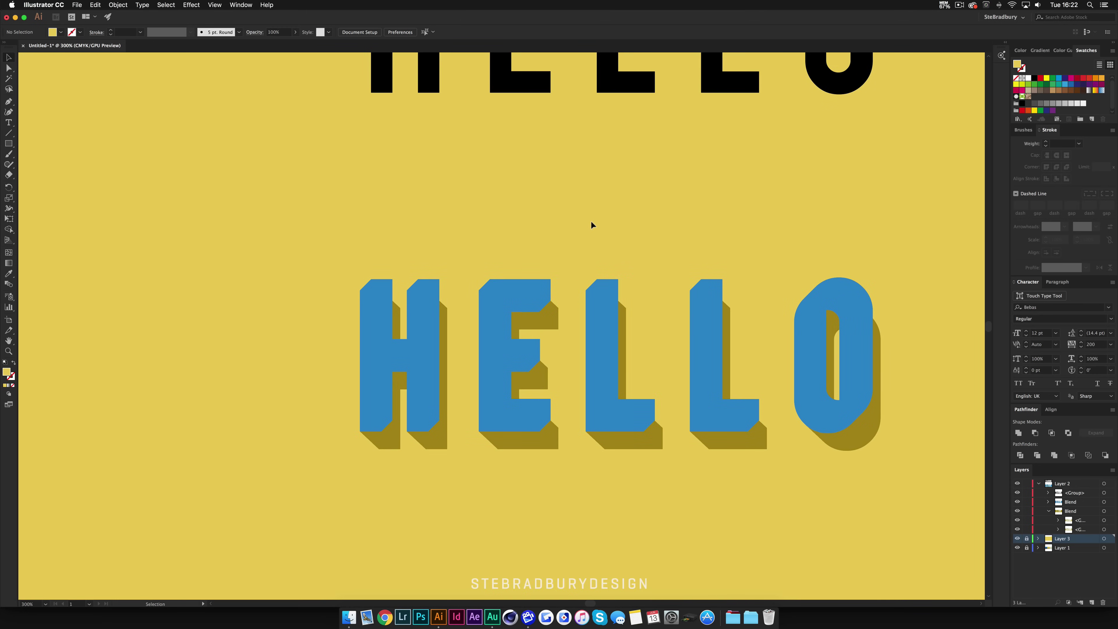
pyautogui.scroll(-2, 590, 225)
pyautogui.moveTo(546, 328); pyautogui.dragTo(539, 351)
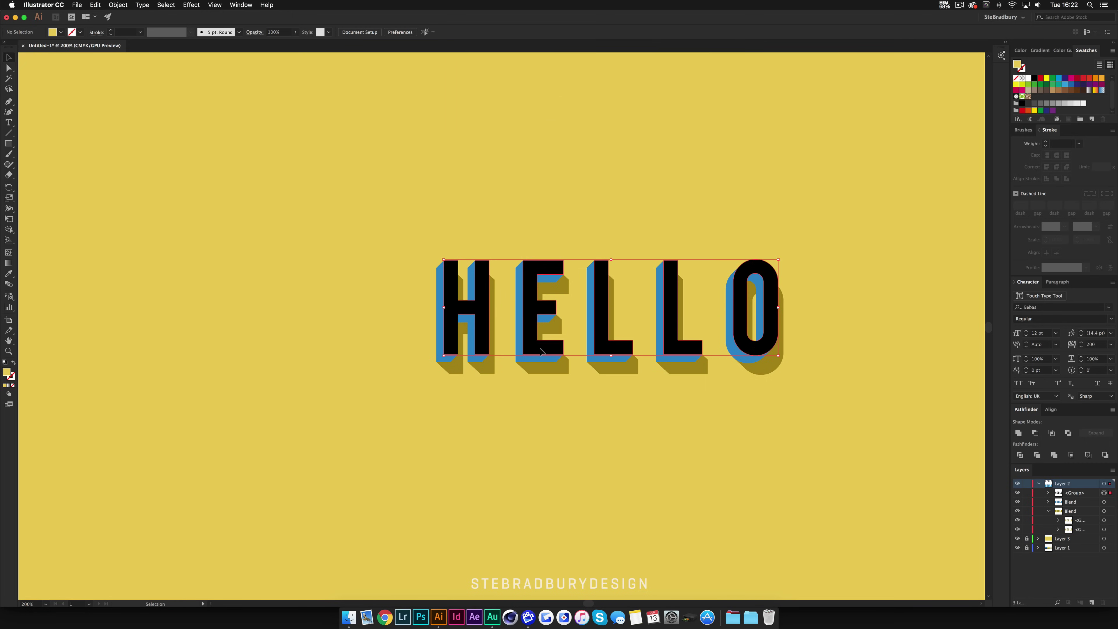
pyautogui.scroll(3, 547, 250)
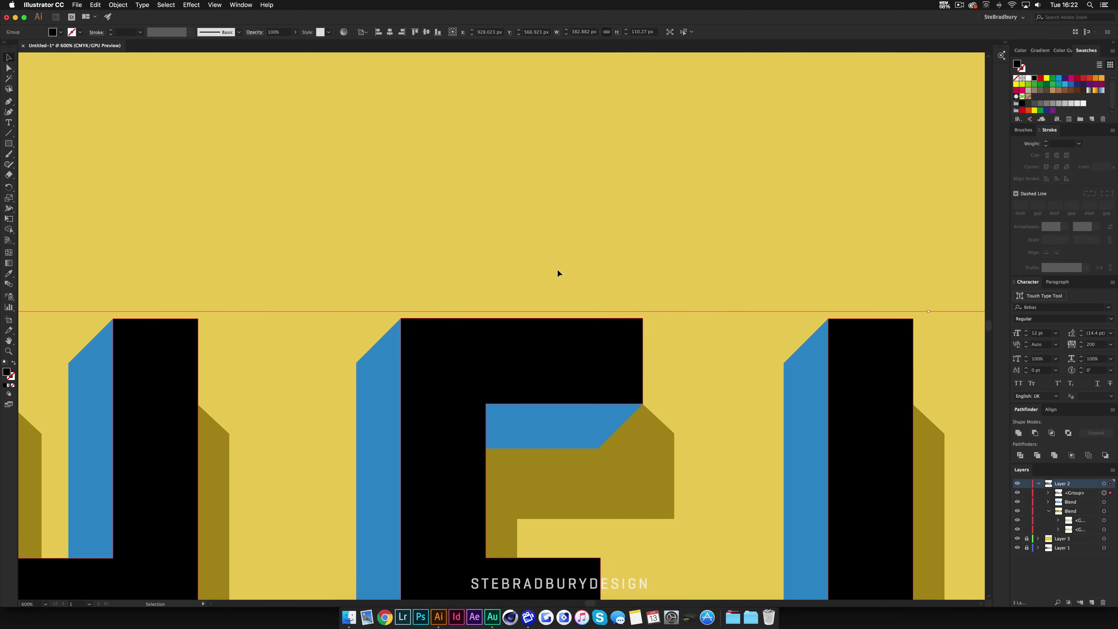
pyautogui.scroll(4, 557, 269)
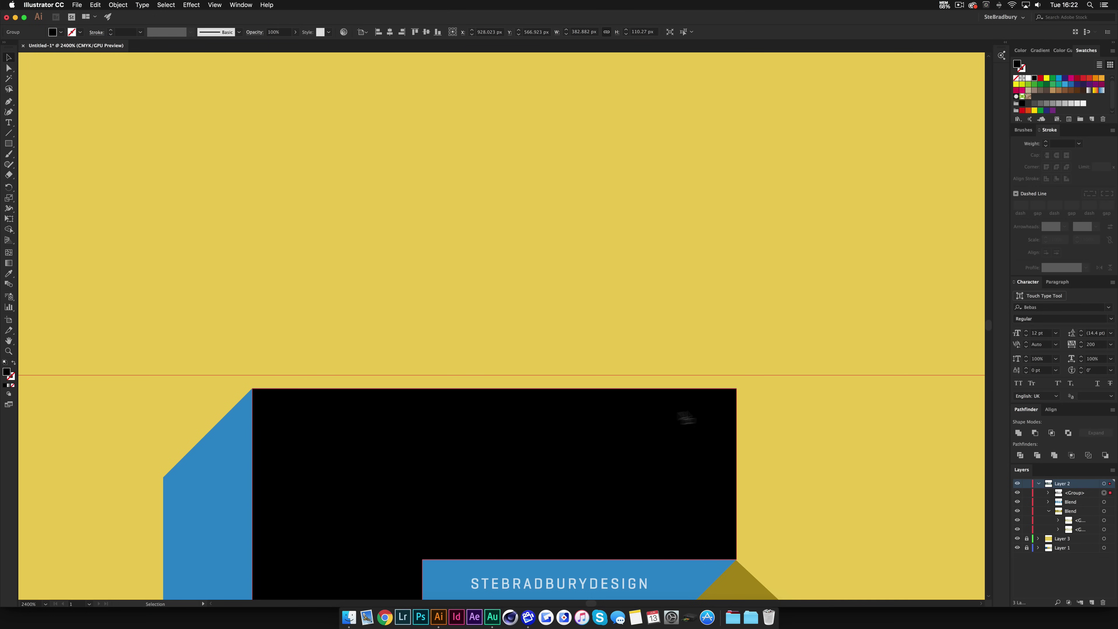
# Deselect the black HELLO and inspect how its edges align with the blue extrusion at the E's upper corners.
pyautogui.click(765, 405)
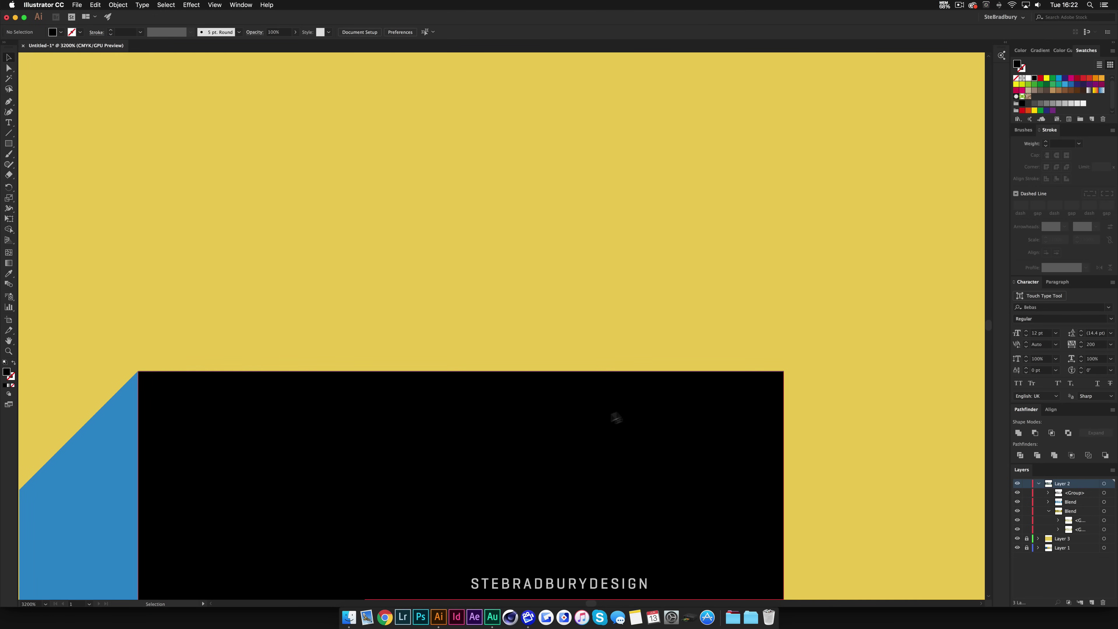
pyautogui.scroll(2, 764, 385)
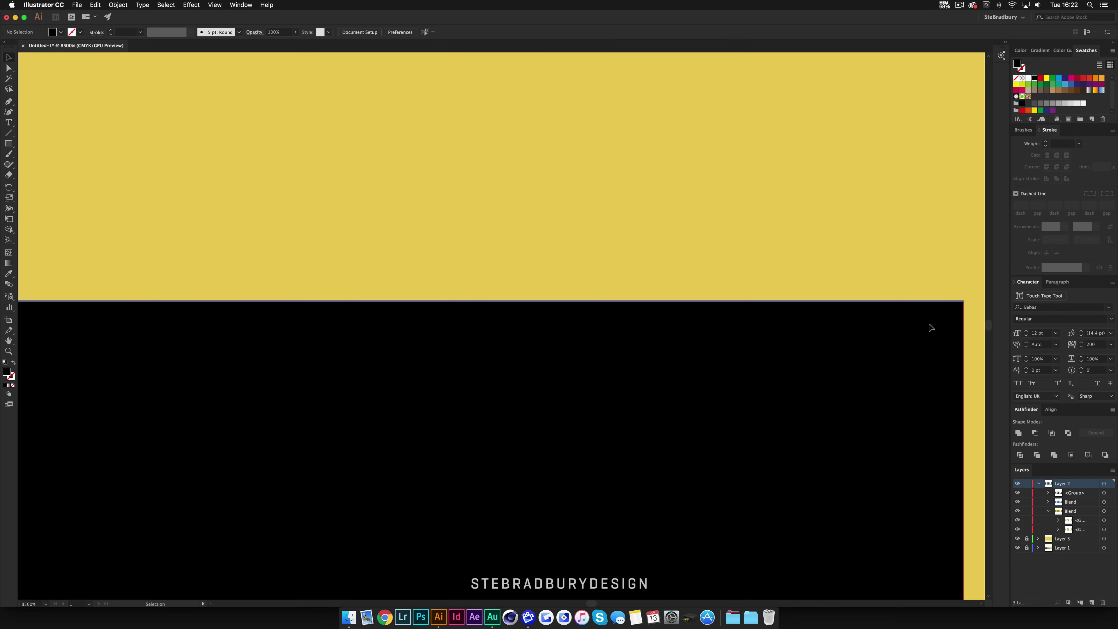
pyautogui.moveTo(931, 327); pyautogui.dragTo(914, 249)
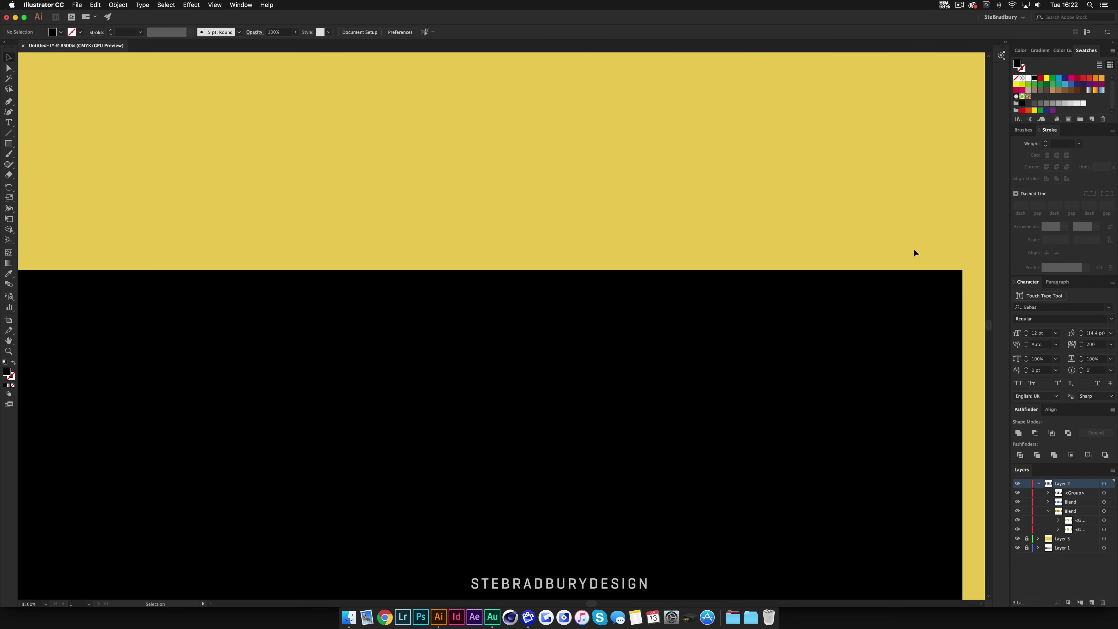
pyautogui.scroll(-1, 913, 248)
pyautogui.scroll(-4, 673, 154)
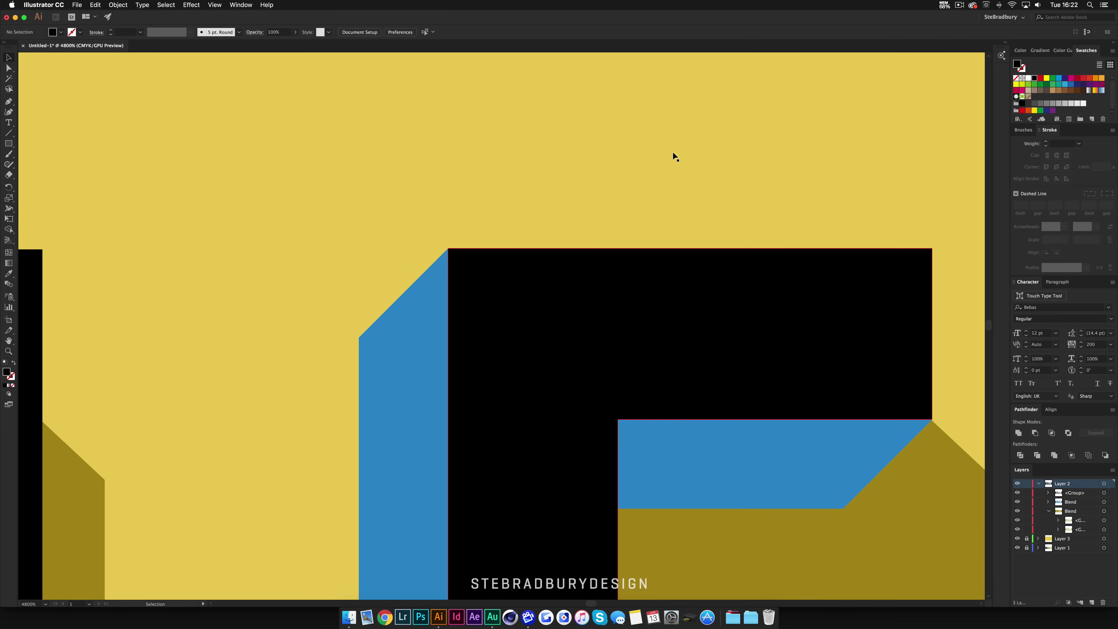
# Reselect the black front HELLO, fill it with the light cream sampled from the palette above the artboard, and deselect it.
pyautogui.hotkey('ctrl', 'z')
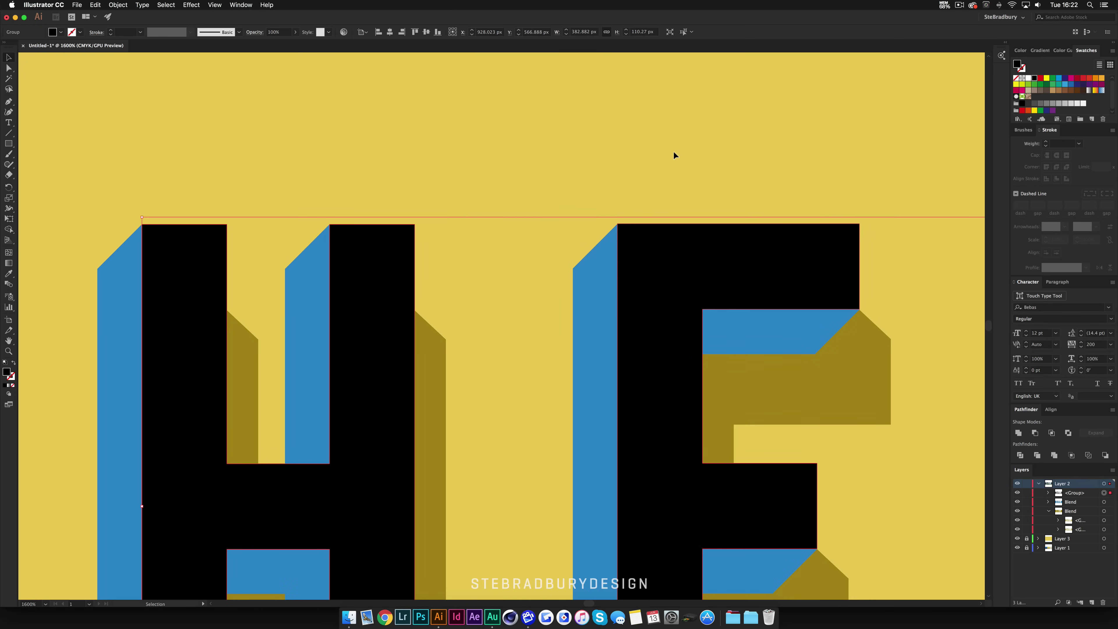
pyautogui.scroll(-3, 676, 152)
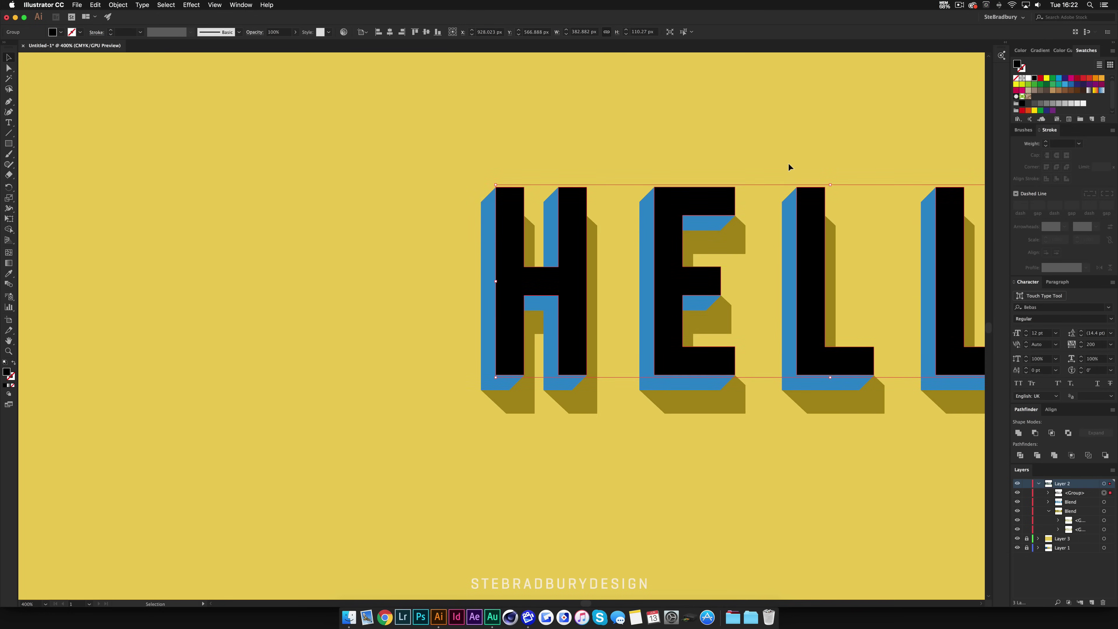
pyautogui.scroll(-4, 788, 164)
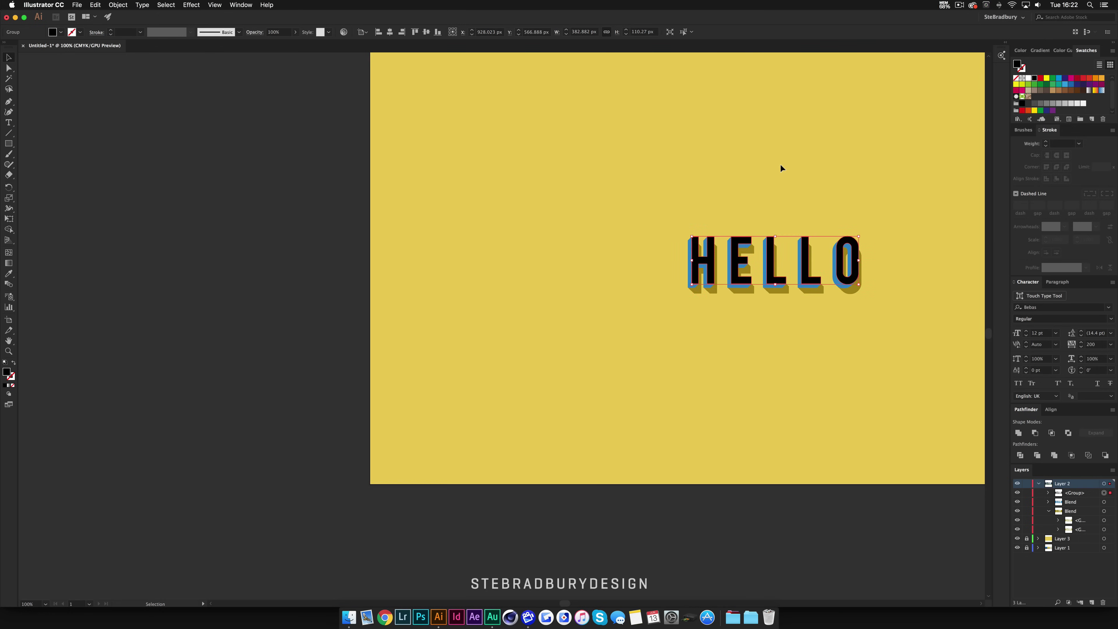
pyautogui.scroll(5, 780, 163)
pyautogui.hscroll(5, 780, 164)
pyautogui.press('i')
pyautogui.click(783, 64)
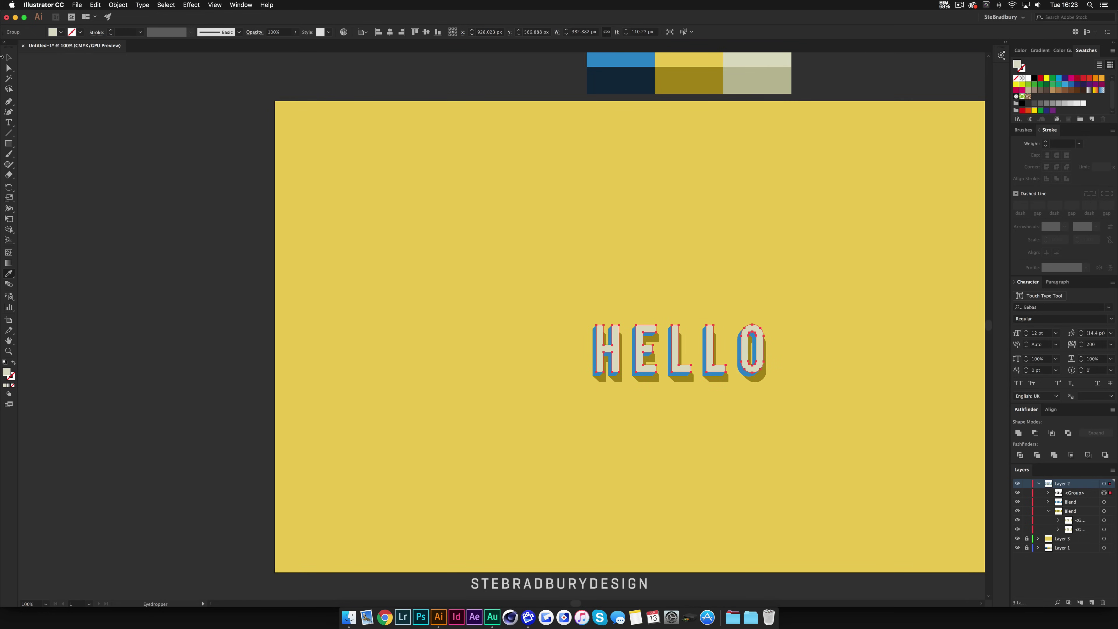
pyautogui.press('v')
pyautogui.click(744, 390)
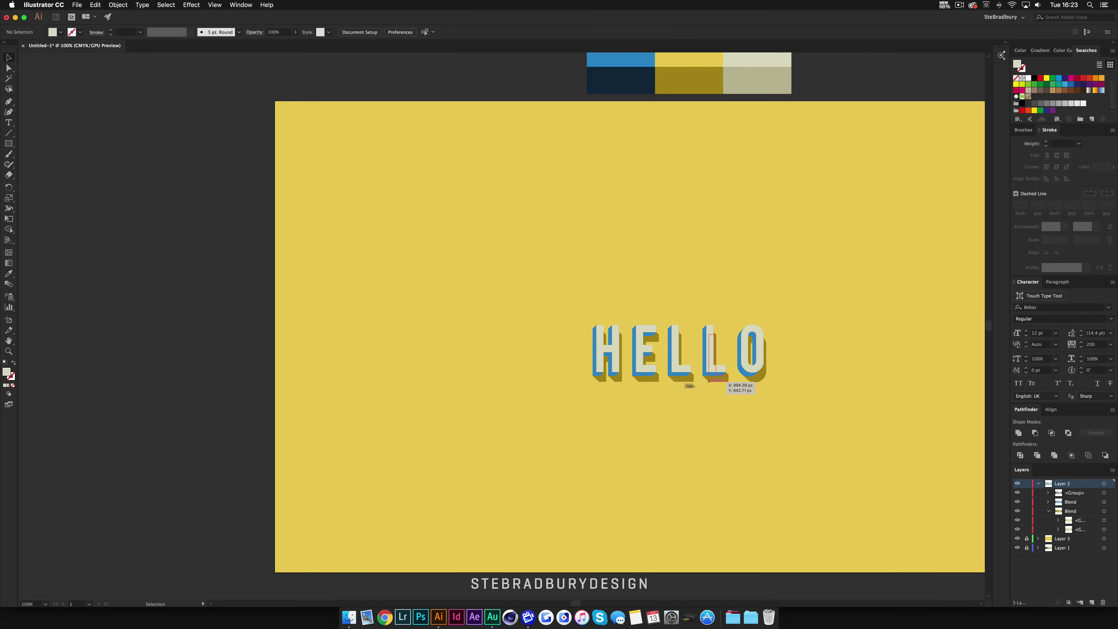
# Draw a closed Pen tool shape covering the blue underside of the H's left leg, snapped to its four corners.
pyautogui.scroll(5, 653, 387)
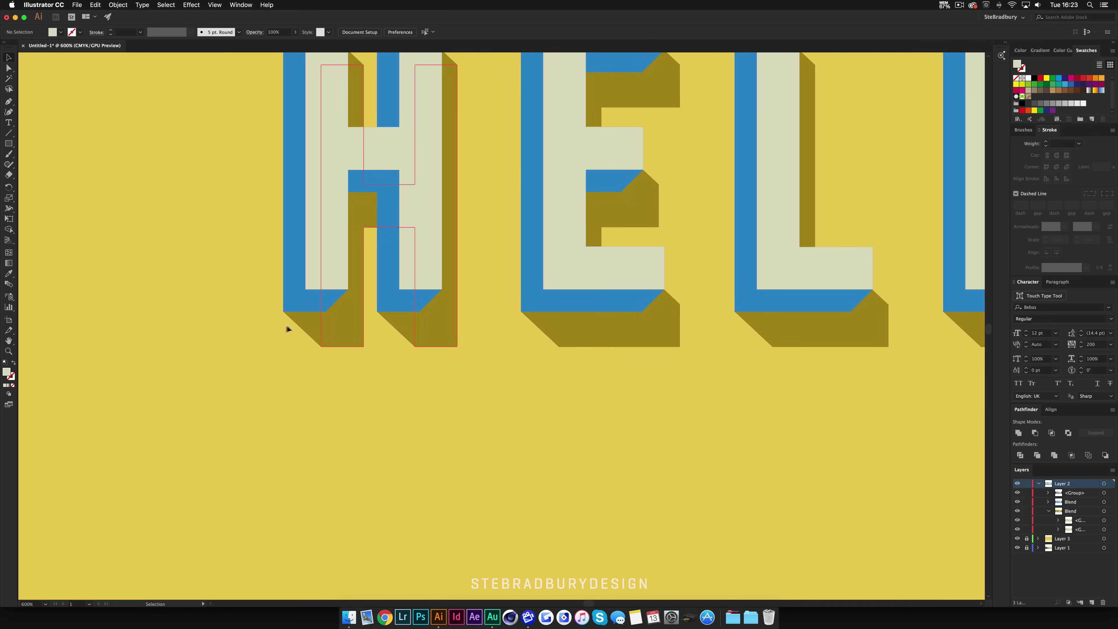
pyautogui.hscroll(-4, 282, 326)
pyautogui.scroll(3, 317, 300)
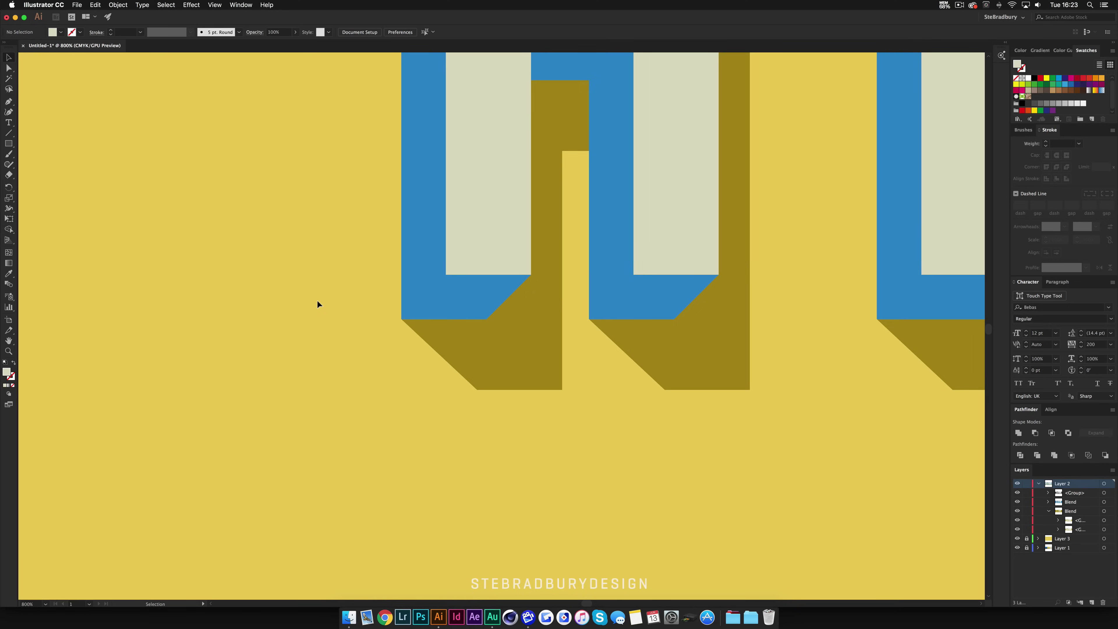
pyautogui.press('p')
pyautogui.click(446, 274)
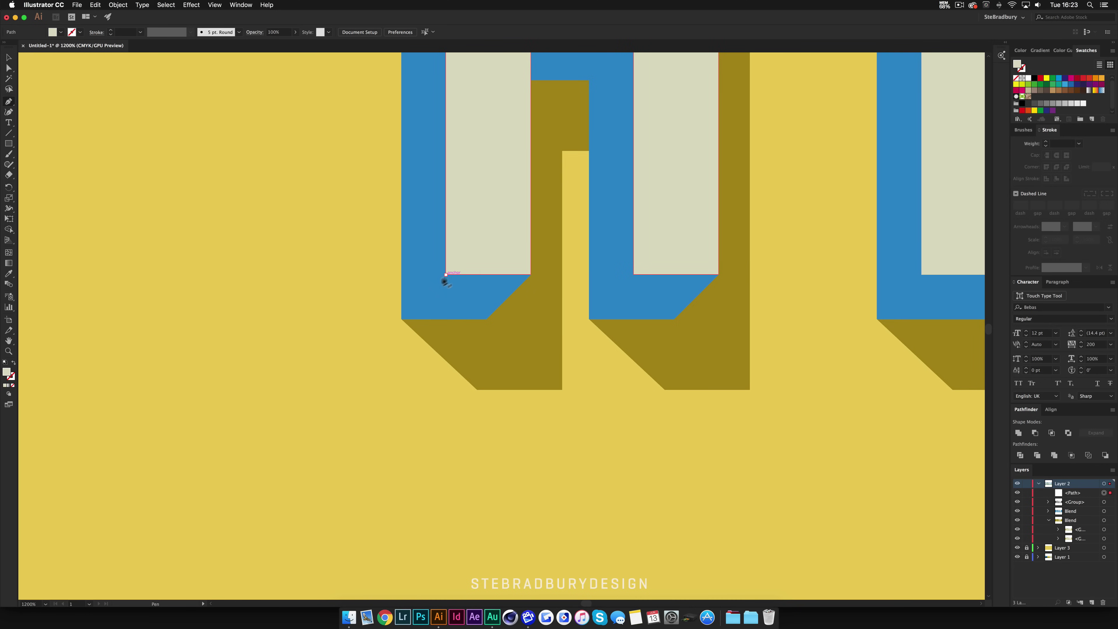
pyautogui.click(401, 318)
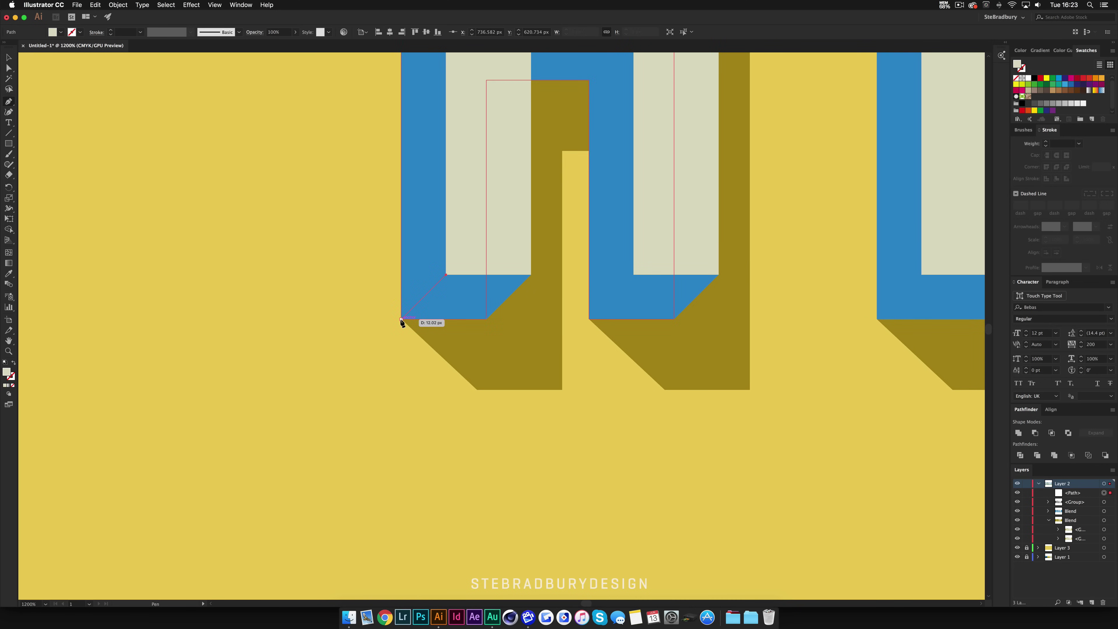
pyautogui.click(486, 318)
pyautogui.click(531, 274)
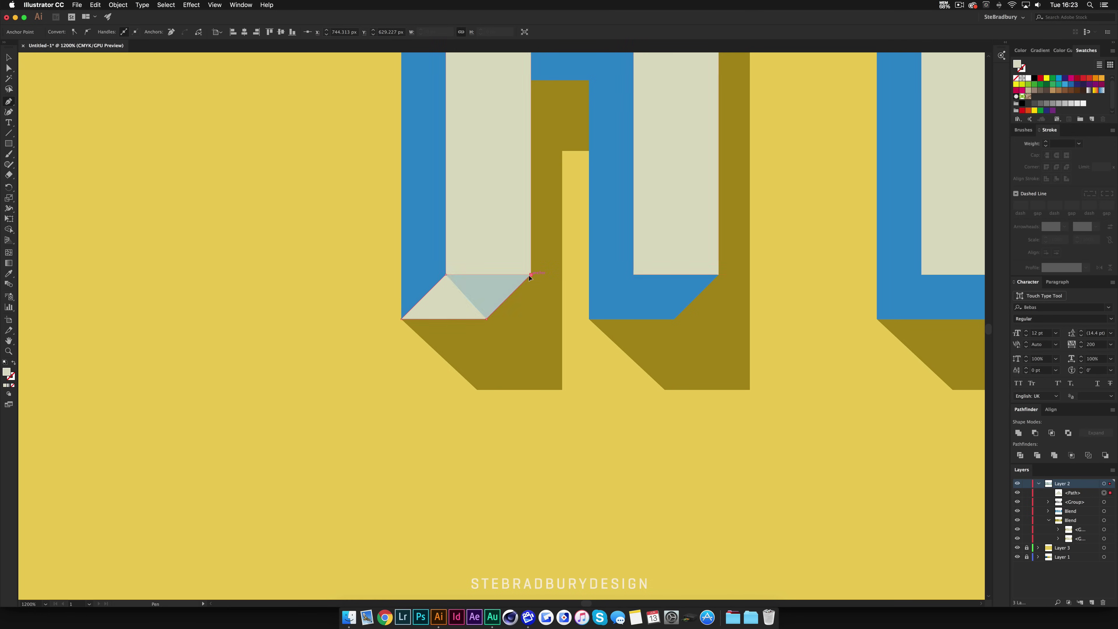
pyautogui.click(446, 274)
# Draw a closed four-cornered Pen tool shape over the blue underside of the H's right leg.
pyautogui.click(588, 319)
pyautogui.click(632, 275)
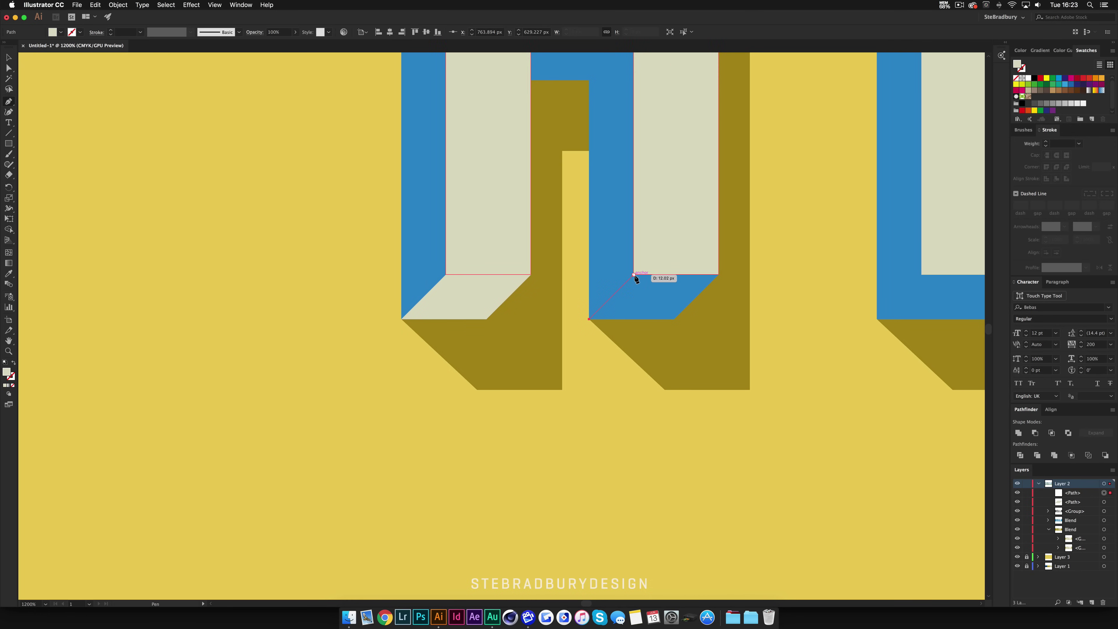
pyautogui.click(718, 274)
pyautogui.click(673, 318)
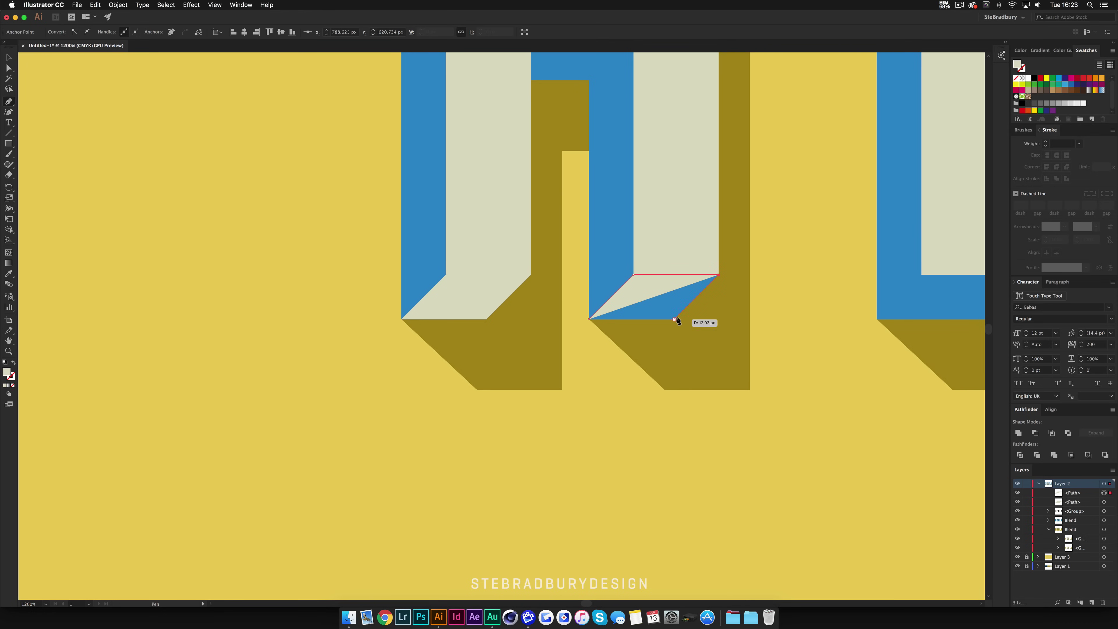
pyautogui.click(589, 319)
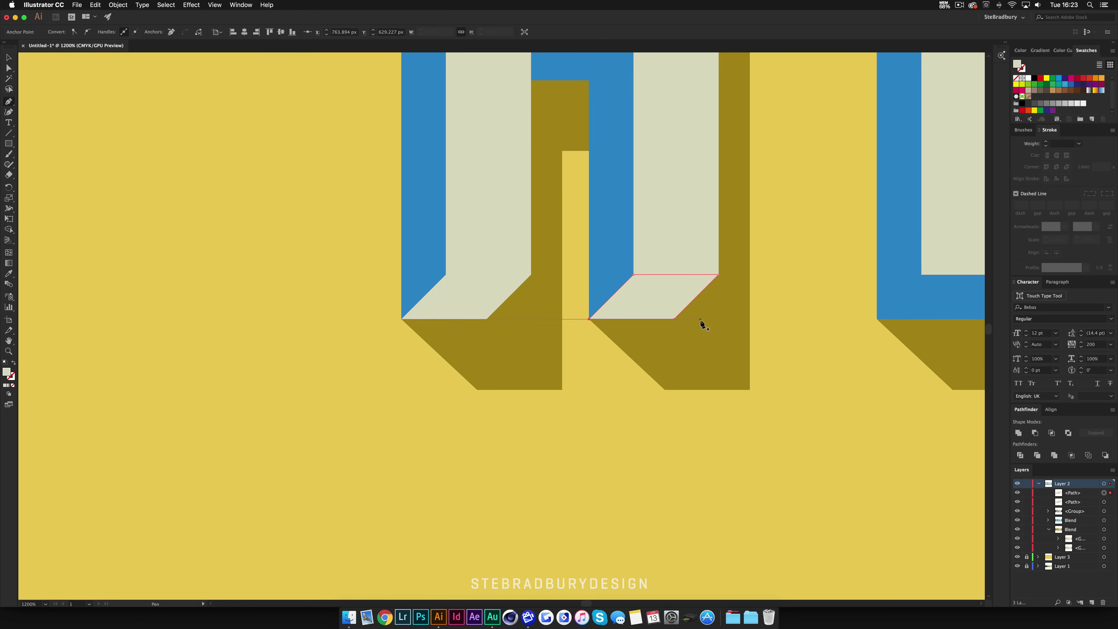
# Draw a closed Pen tool shape over the blue underside of the H's crossbar, with a diagonal edge at its right end.
pyautogui.scroll(5, 700, 321)
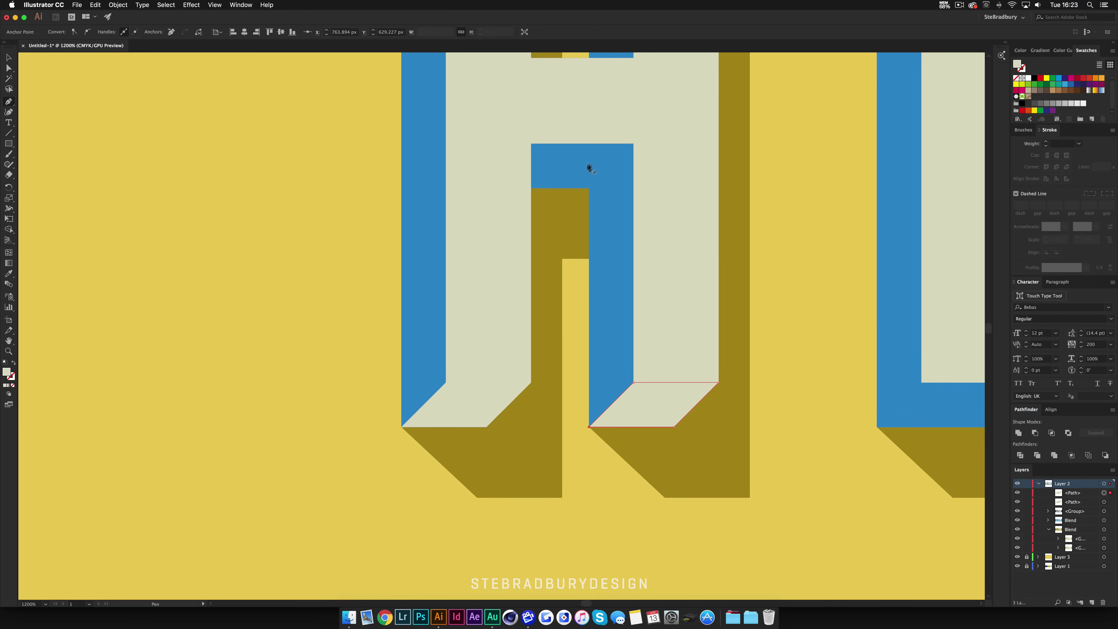
pyautogui.click(589, 188)
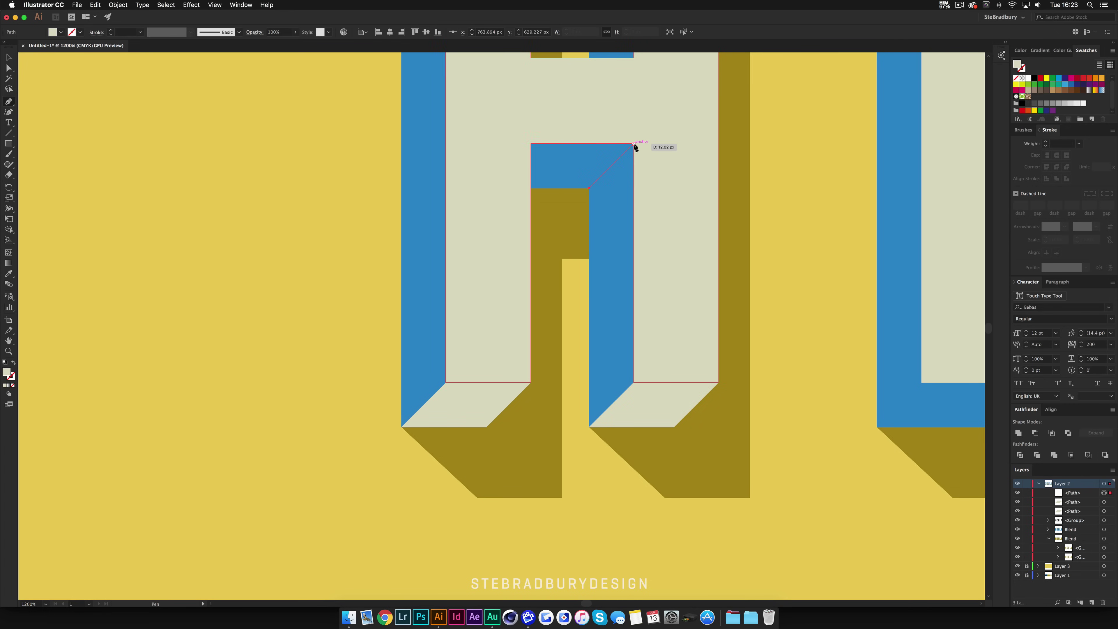
pyautogui.click(634, 143)
pyautogui.click(531, 144)
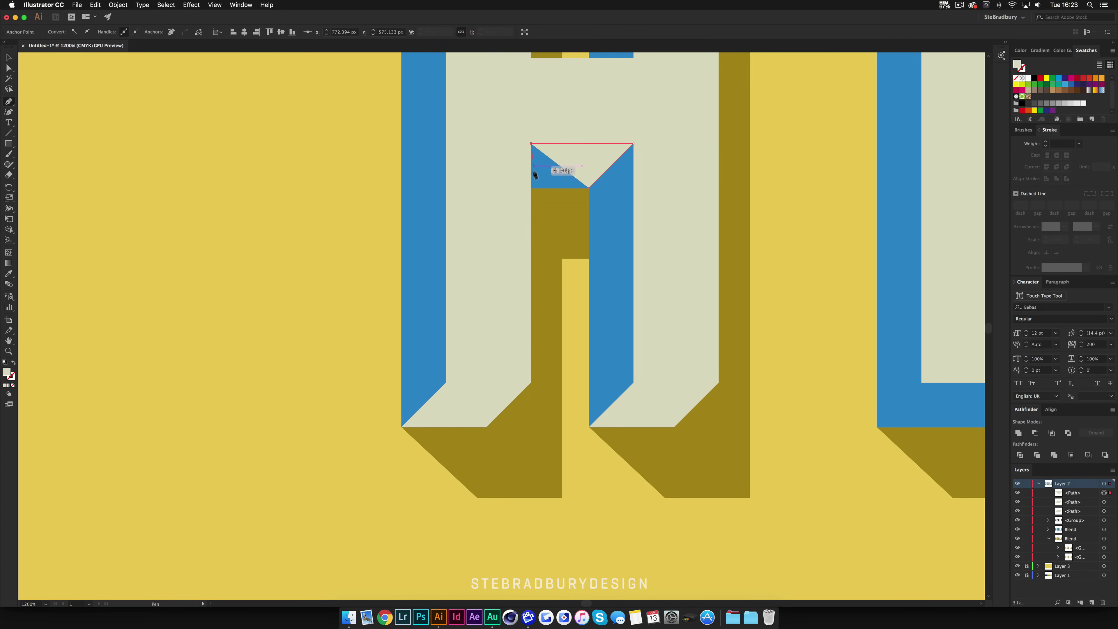
pyautogui.click(531, 188)
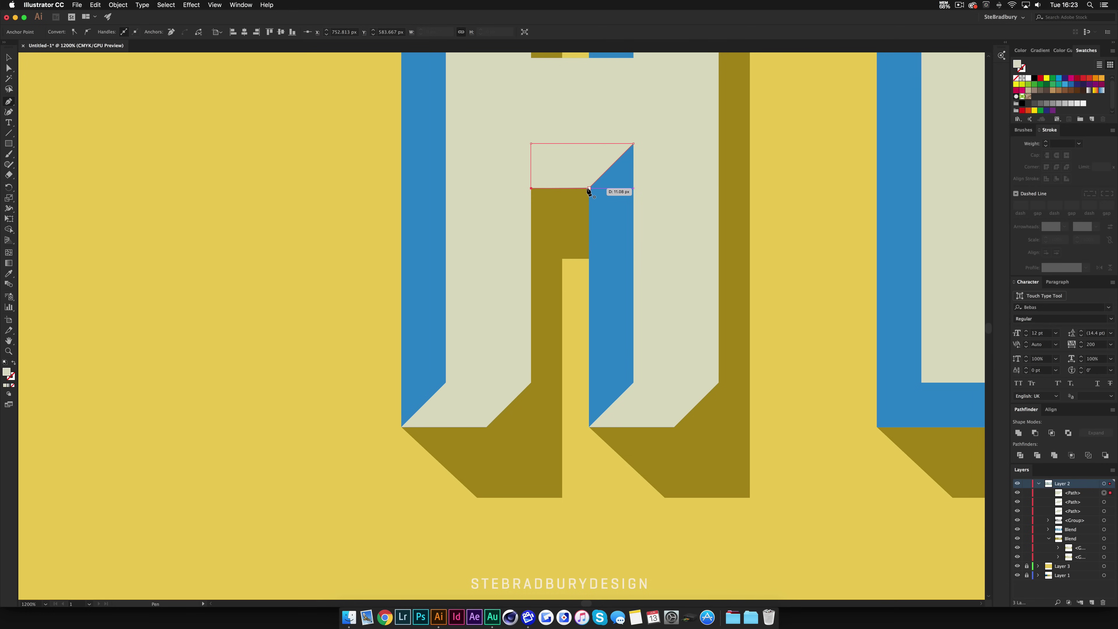
pyautogui.click(589, 188)
# Draw a closed Pen tool shape over the blue underside of the E's bottom arm.
pyautogui.hscroll(3, 672, 214)
pyautogui.scroll(-2, 673, 213)
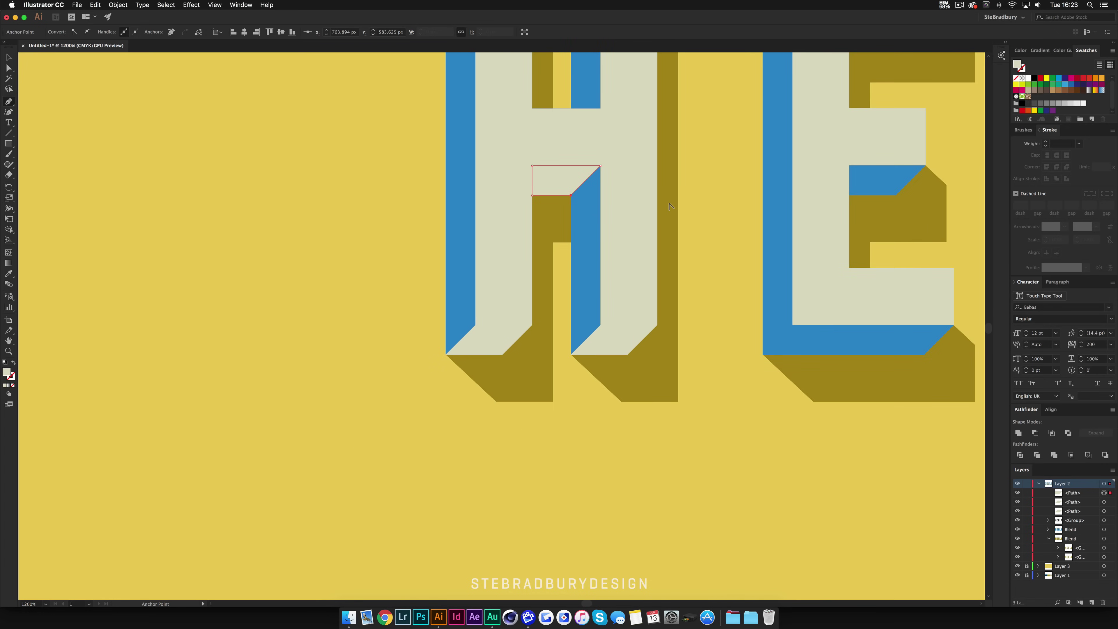
pyautogui.hscroll(3, 771, 284)
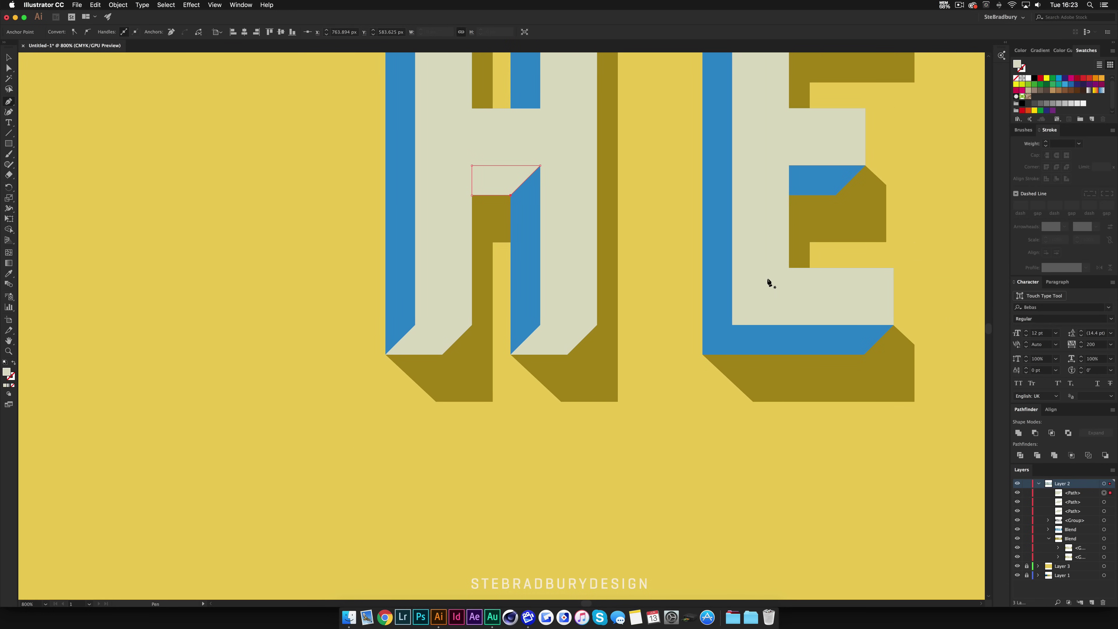
pyautogui.hscroll(2, 770, 283)
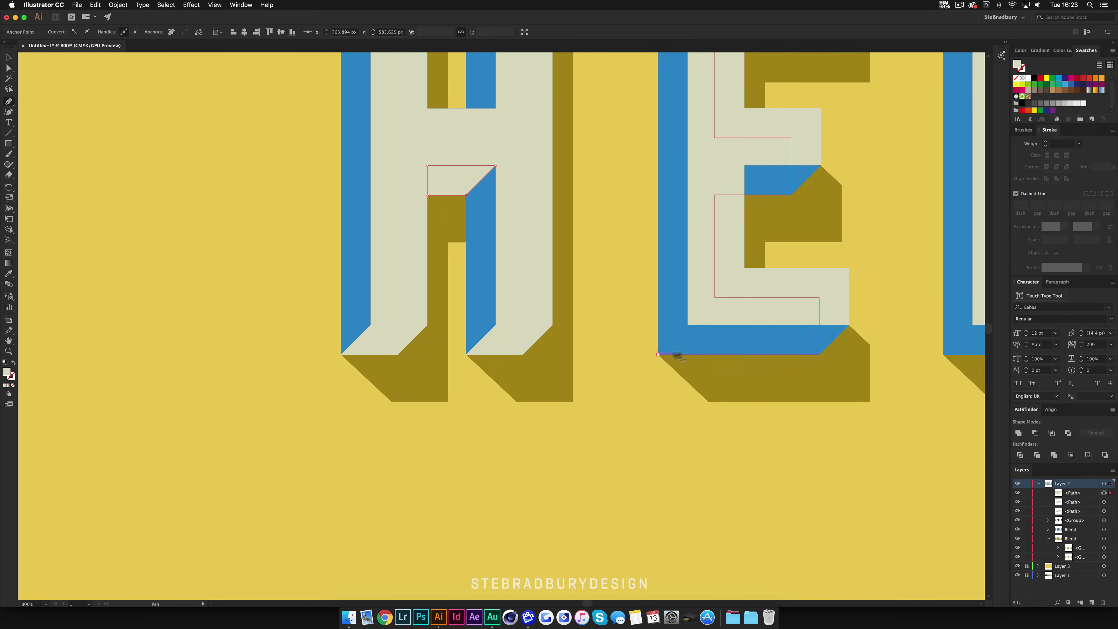
pyautogui.click(688, 325)
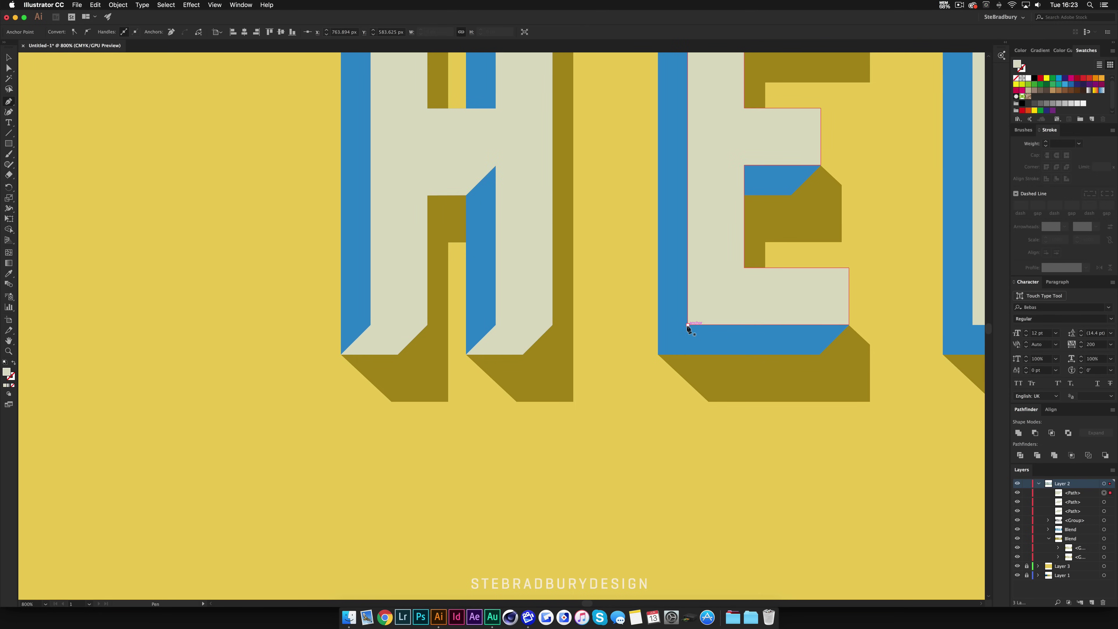
pyautogui.click(658, 354)
pyautogui.click(820, 354)
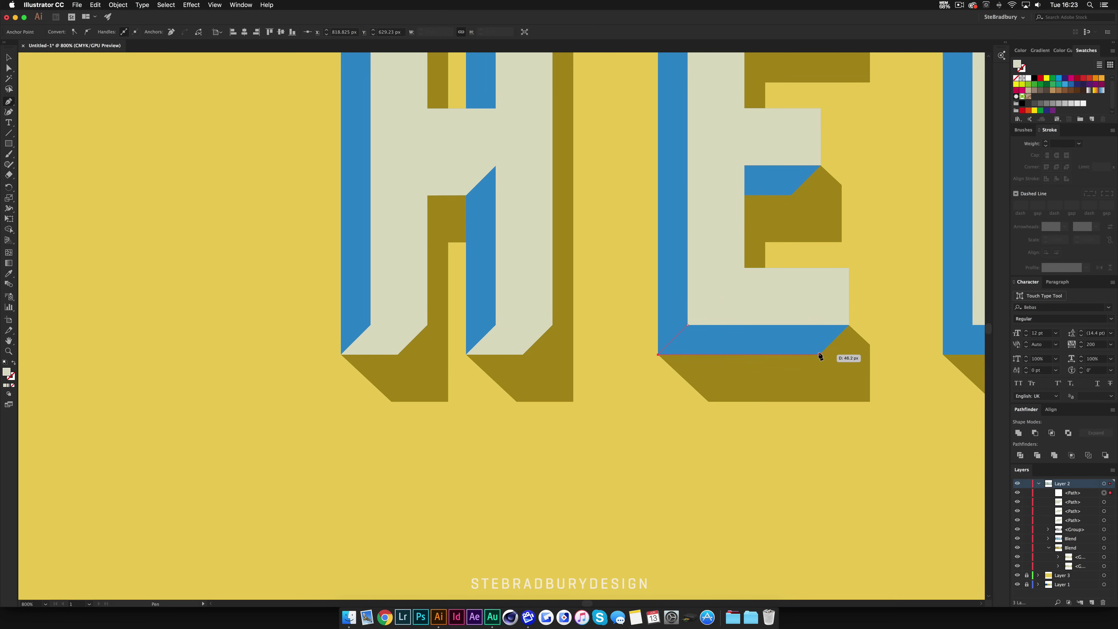
pyautogui.click(849, 325)
pyautogui.click(687, 325)
# Draw closed Pen tool shapes over the blue undersides of the E's middle and top arms.
pyautogui.click(744, 171)
pyautogui.click(821, 171)
pyautogui.click(791, 201)
pyautogui.click(745, 201)
pyautogui.click(744, 171)
pyautogui.scroll(5, 854, 205)
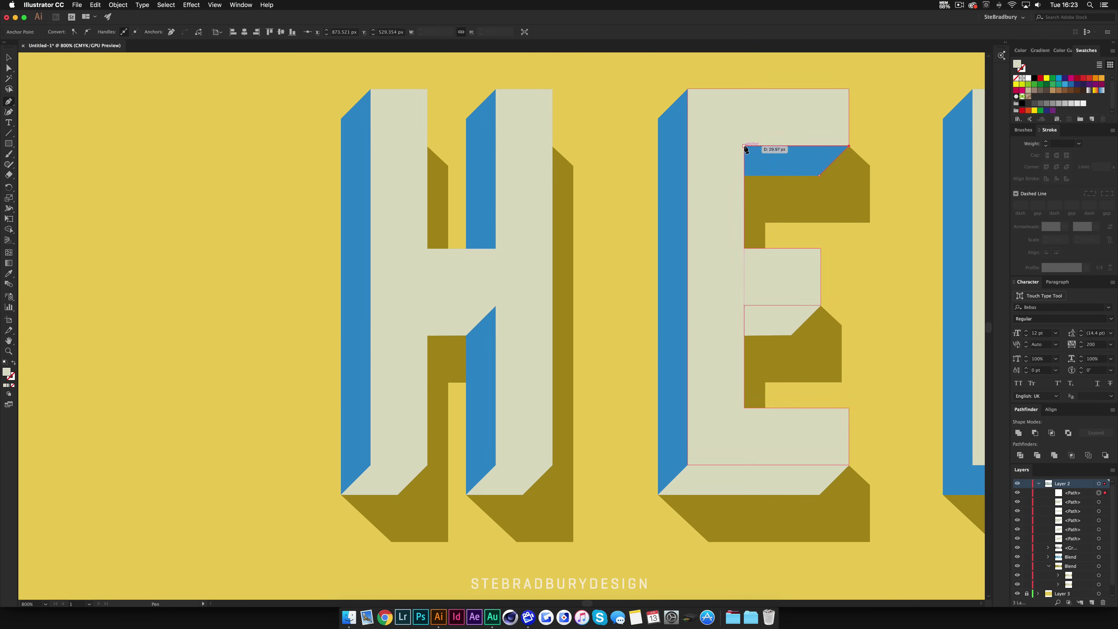
# Draw a closed Pen tool shape over the blue underside of the first L's foot.
pyautogui.hscroll(10, 830, 212)
pyautogui.click(661, 493)
pyautogui.click(674, 465)
pyautogui.click(829, 465)
pyautogui.click(800, 494)
pyautogui.click(645, 494)
# Draw a closed Pen tool shape over the blue underside of the second L's foot.
pyautogui.hscroll(10, 801, 454)
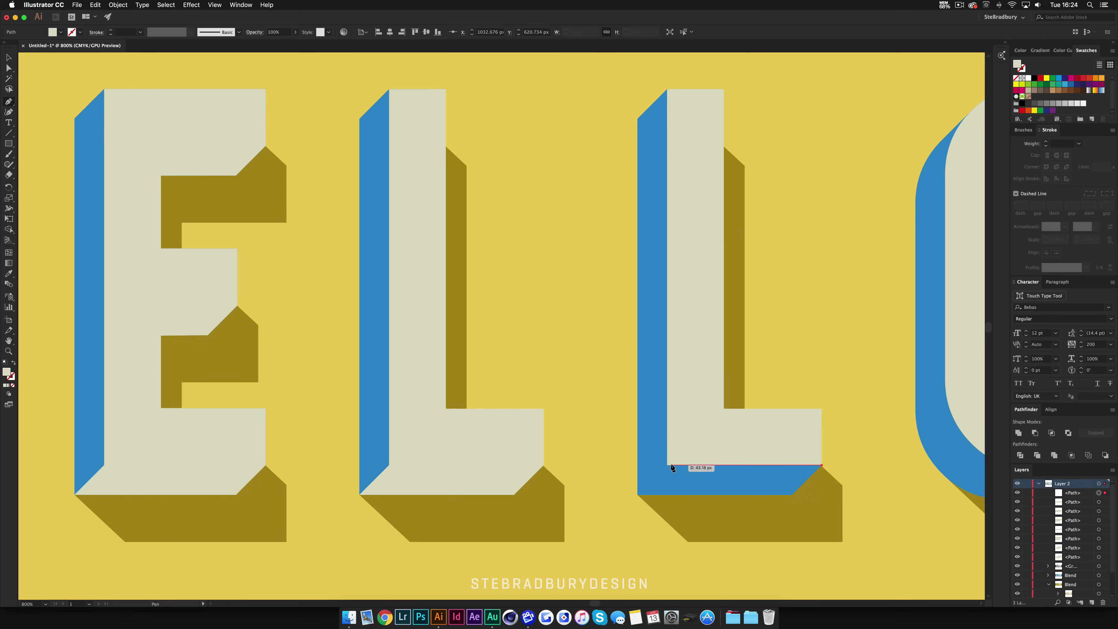
pyautogui.click(674, 464)
pyautogui.click(829, 464)
pyautogui.click(800, 494)
pyautogui.click(645, 494)
pyautogui.click(674, 464)
# Recolour all the underside shapes on the H, E and both Ls with the dark navy from the palette above the artboard.
pyautogui.press('super+minus')
pyautogui.press('super+minus')
pyautogui.hscroll(-3, 613, 477)
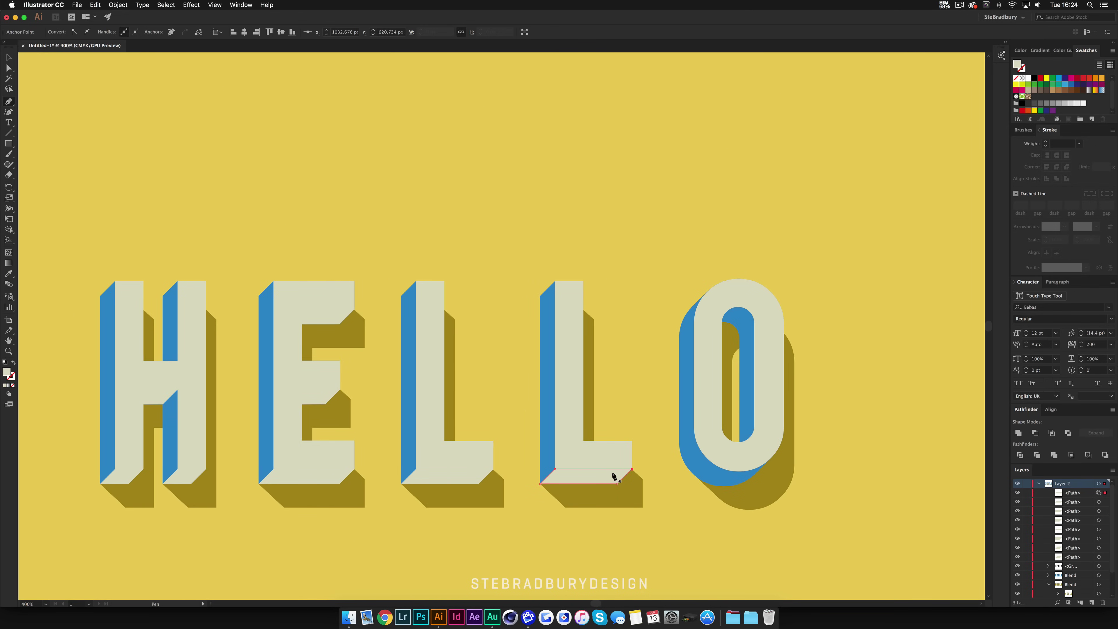
pyautogui.press('v')
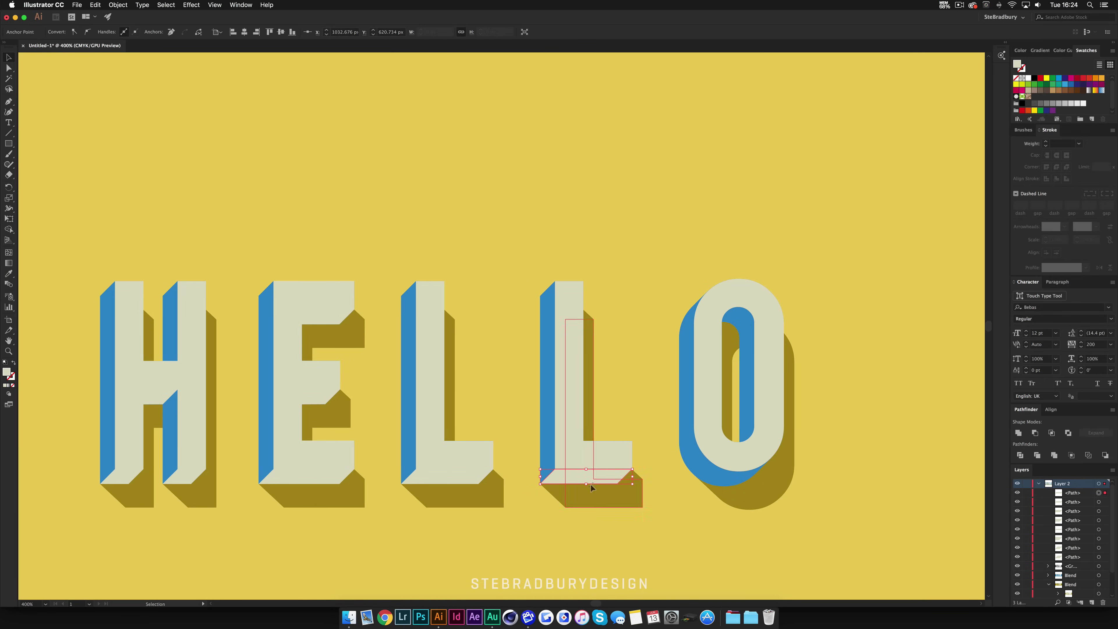
pyautogui.keyDown('shift'); pyautogui.click(444, 475); pyautogui.keyUp('shift')
pyautogui.keyDown('shift'); pyautogui.click(302, 475); pyautogui.keyUp('shift')
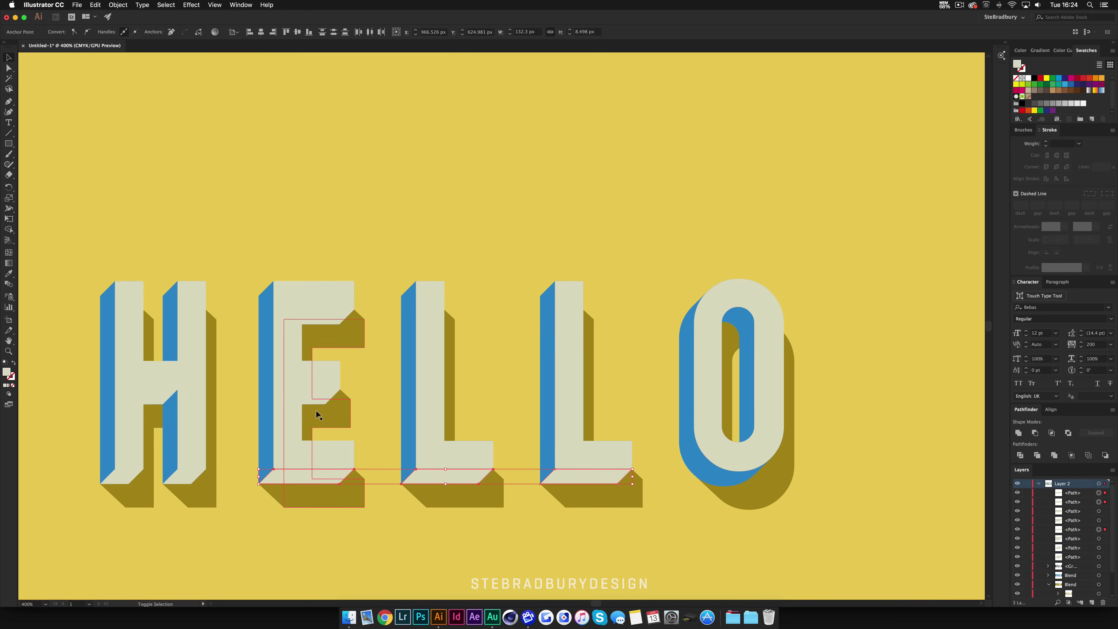
pyautogui.keyDown('shift'); pyautogui.click(313, 396); pyautogui.keyUp('shift')
pyautogui.keyDown('shift'); pyautogui.click(329, 317); pyautogui.keyUp('shift')
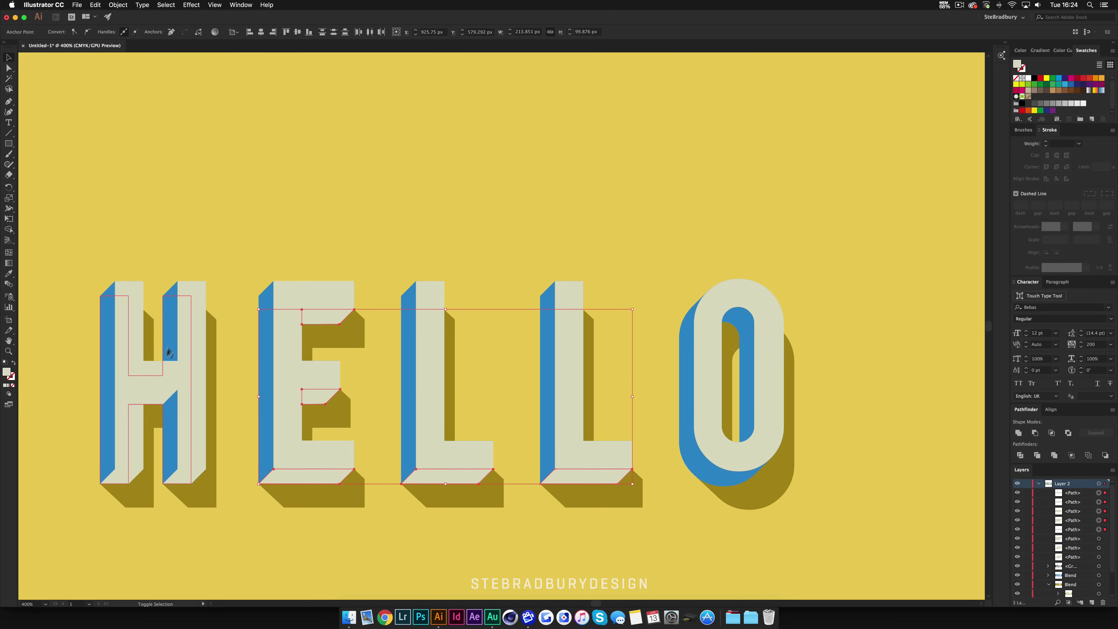
pyautogui.keyDown('shift'); pyautogui.click(161, 395); pyautogui.keyUp('shift')
pyautogui.keyDown('shift'); pyautogui.click(129, 476); pyautogui.keyUp('shift')
pyautogui.keyDown('shift'); pyautogui.click(180, 478); pyautogui.keyUp('shift')
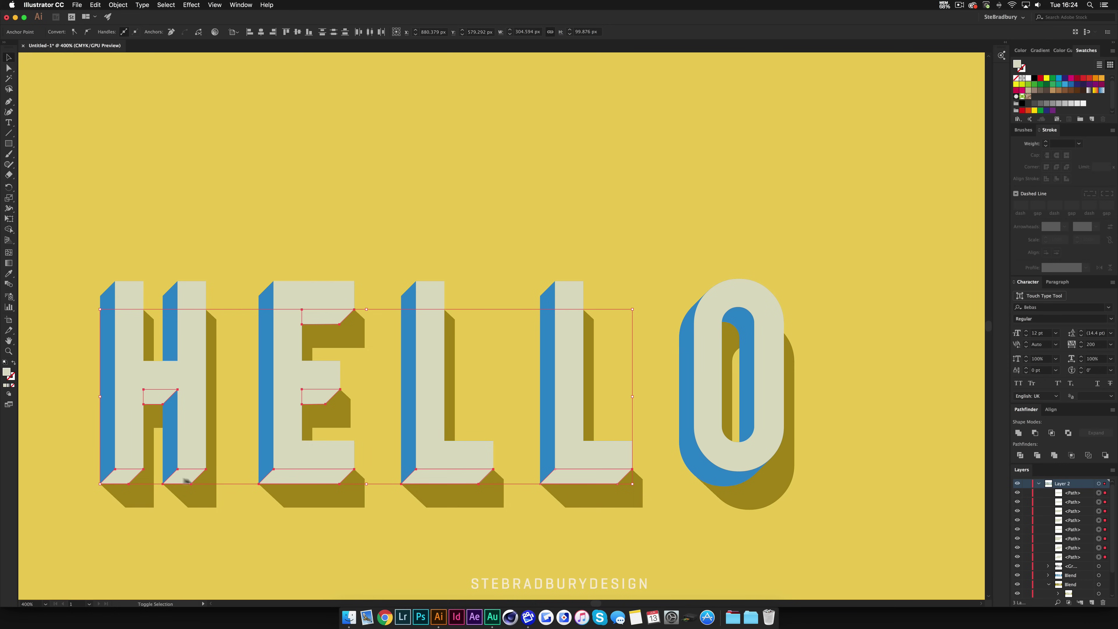
pyautogui.scroll(-3, 381, 500)
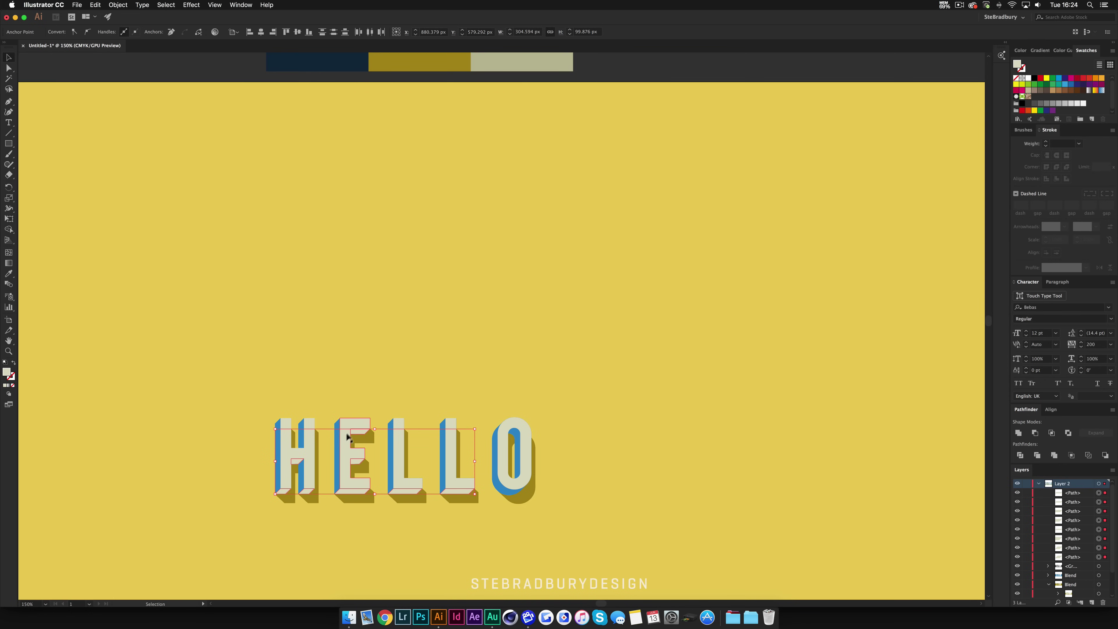
pyautogui.scroll(3, 348, 437)
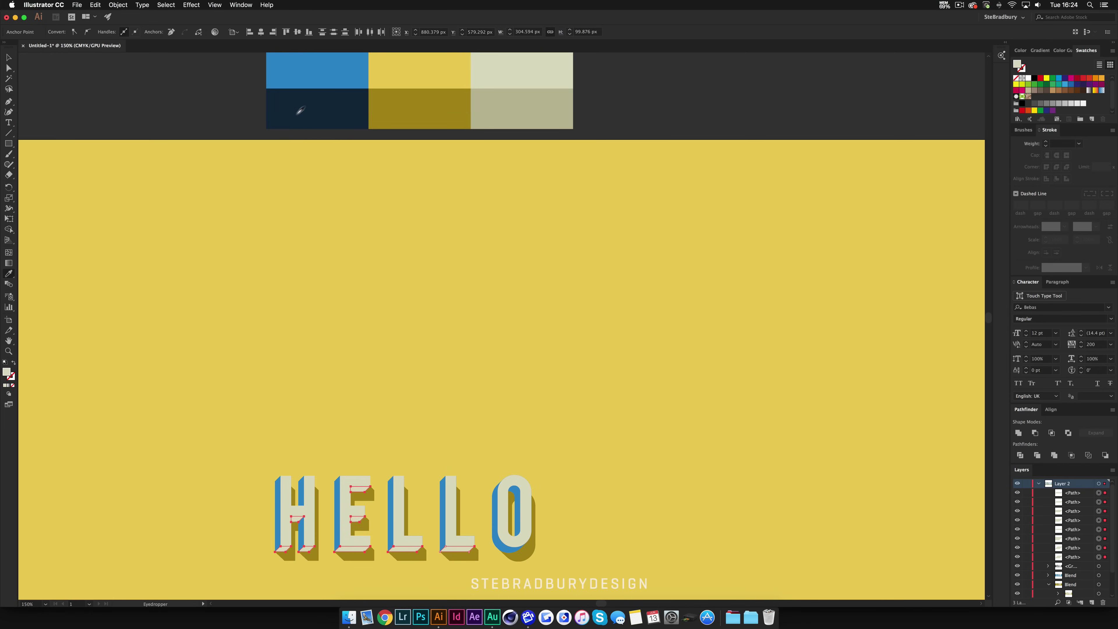
pyautogui.click(301, 110)
pyautogui.click(8, 58)
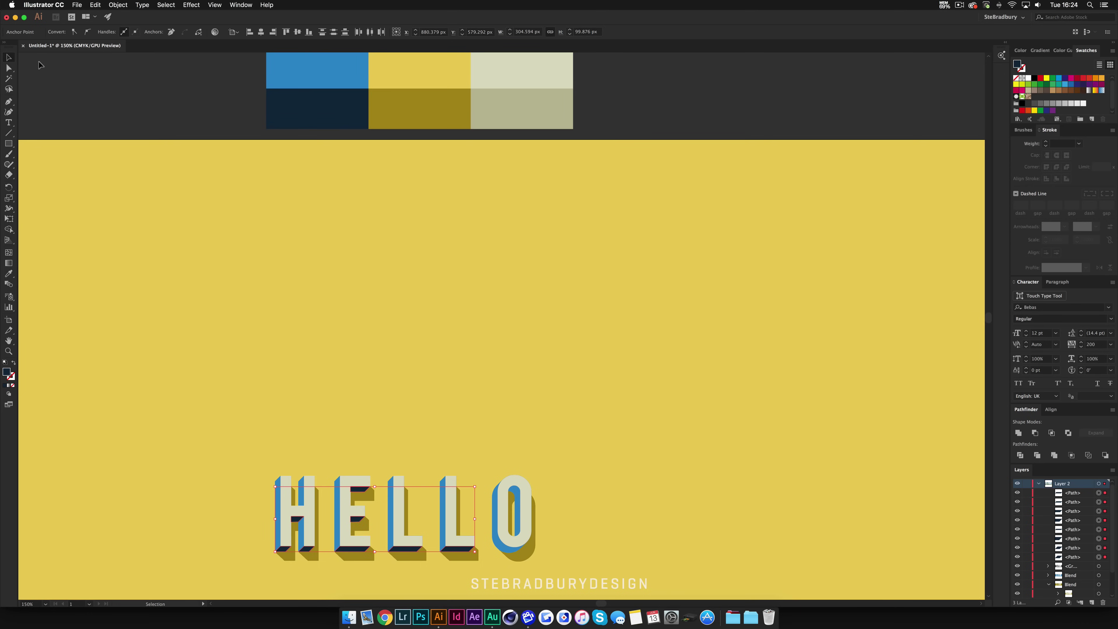
pyautogui.click(268, 160)
pyautogui.scroll(-5, 268, 160)
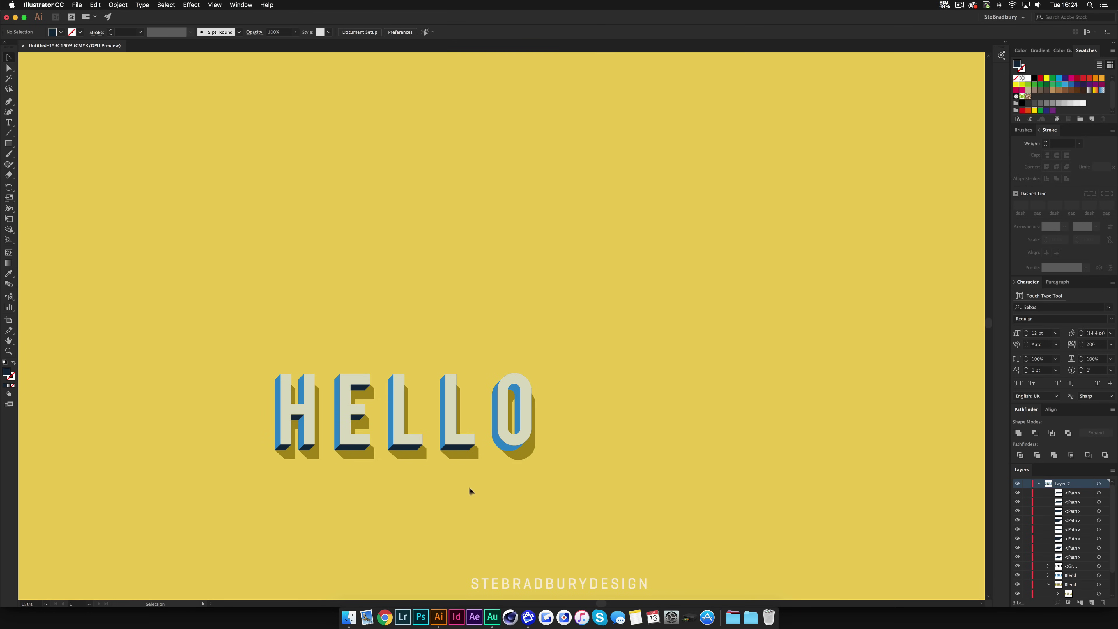
# Draw a closed, oversized Pen tool shape covering the blue underside at the bottom of the O.
pyautogui.scroll(1, 514, 450)
pyautogui.scroll(6, 514, 449)
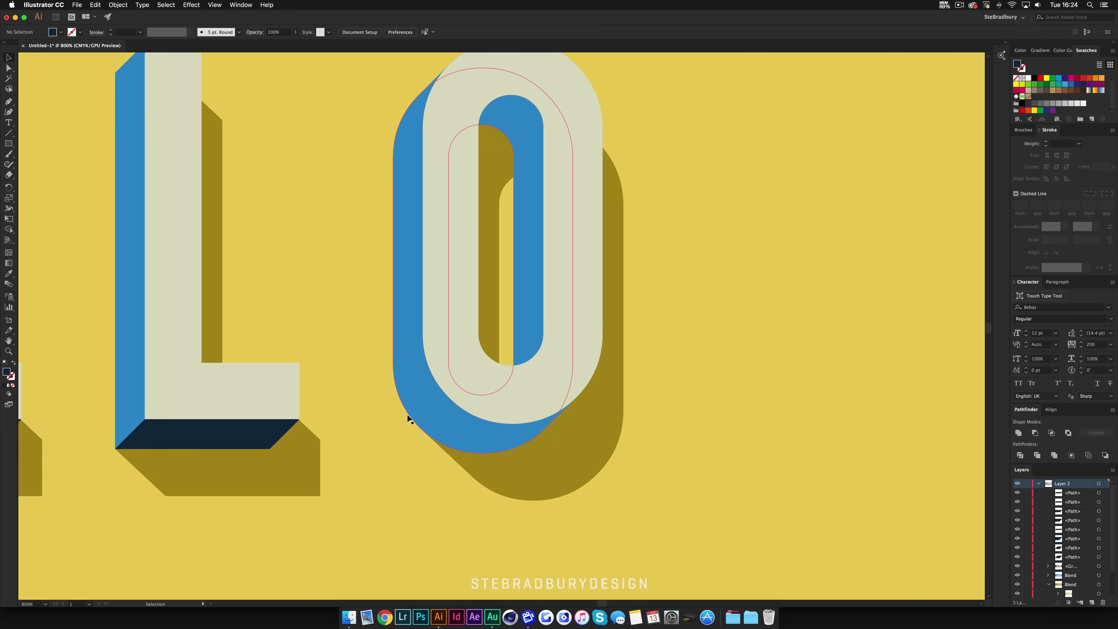
pyautogui.hscroll(-5, 409, 419)
pyautogui.press('p')
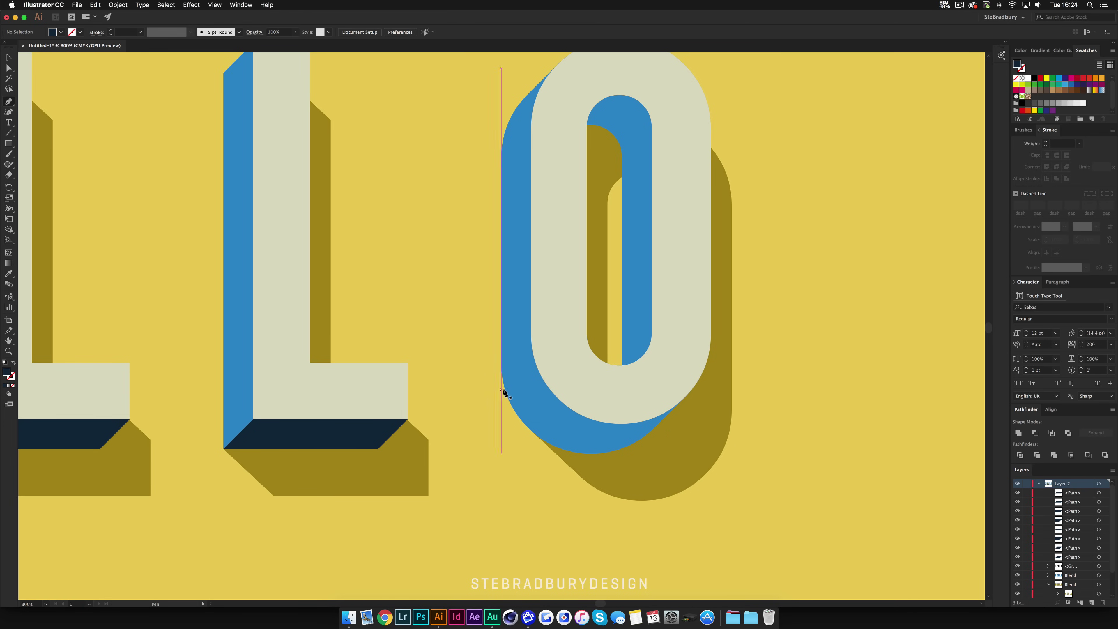
pyautogui.click(502, 363)
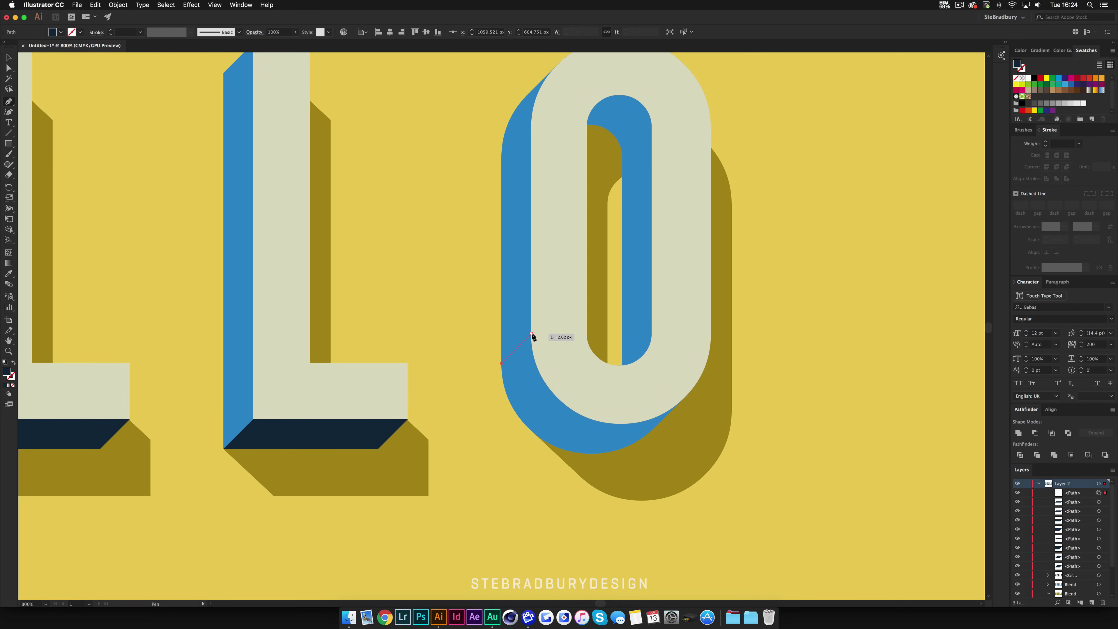
pyautogui.click(531, 334)
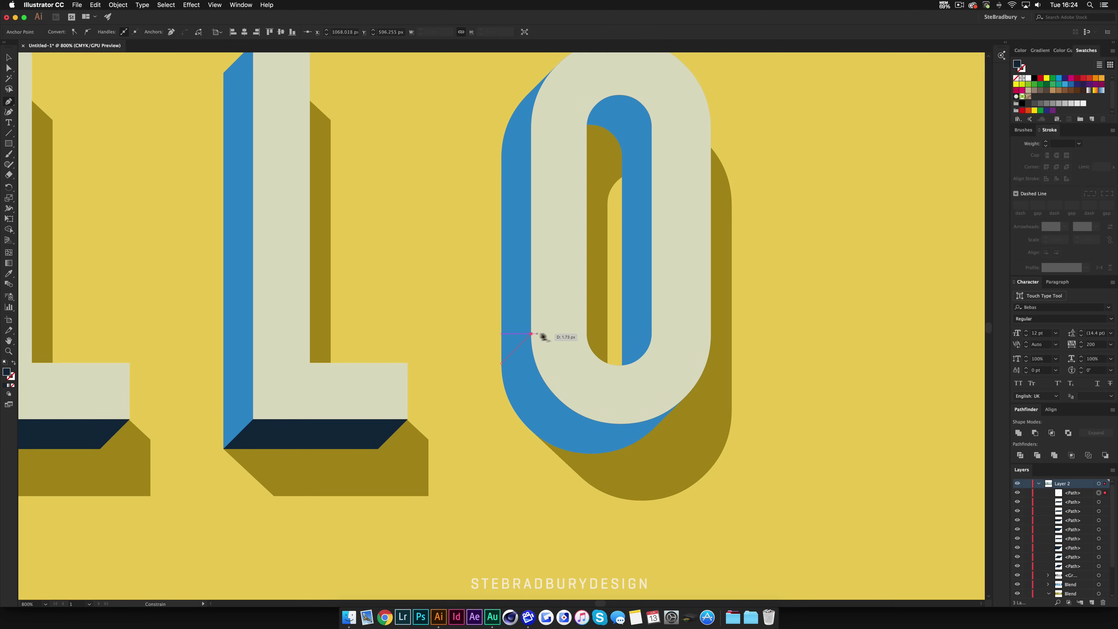
pyautogui.click(560, 337)
pyautogui.click(591, 380)
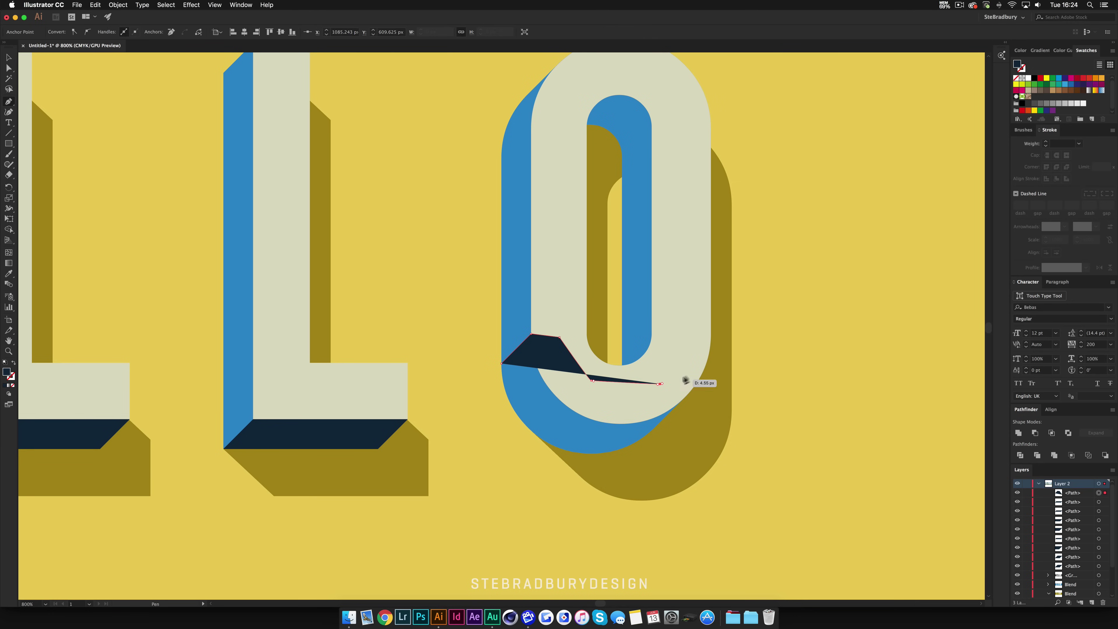
pyautogui.click(660, 384)
pyautogui.click(717, 359)
pyautogui.click(736, 390)
pyautogui.click(736, 416)
pyautogui.moveTo(705, 469); pyautogui.dragTo(531, 485)
pyautogui.click(546, 487)
pyautogui.click(469, 427)
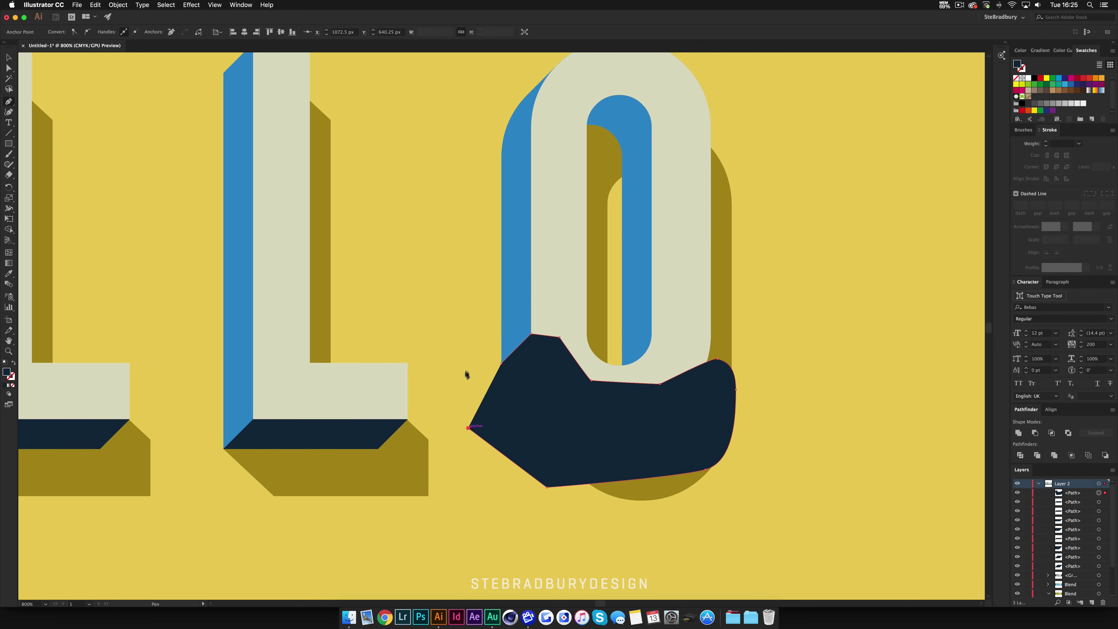
pyautogui.click(501, 363)
pyautogui.press('v')
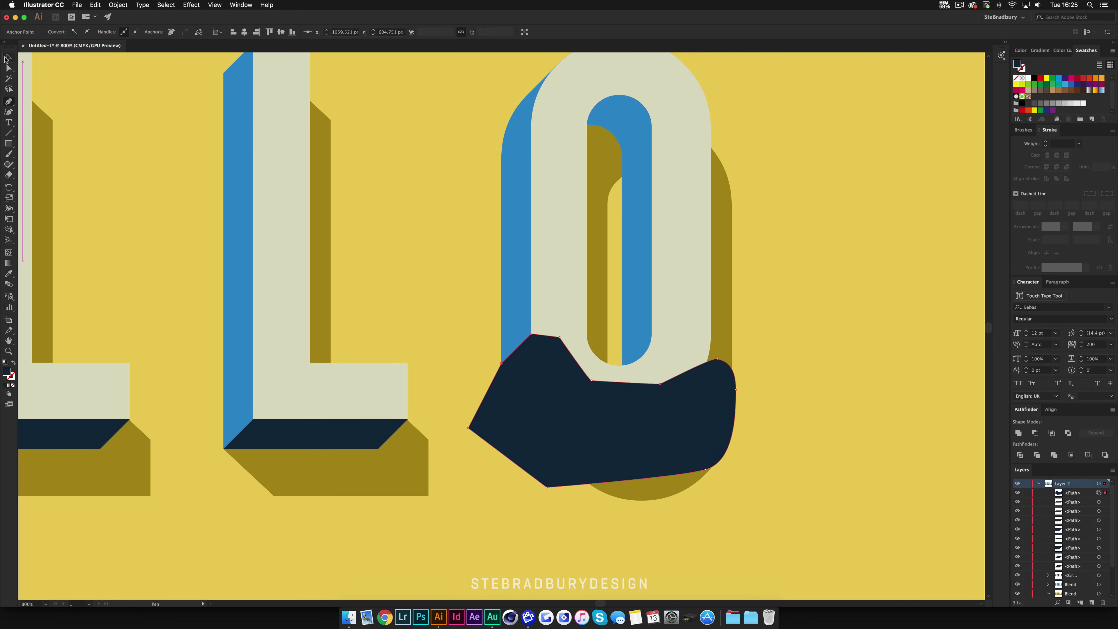
pyautogui.click(119, 86)
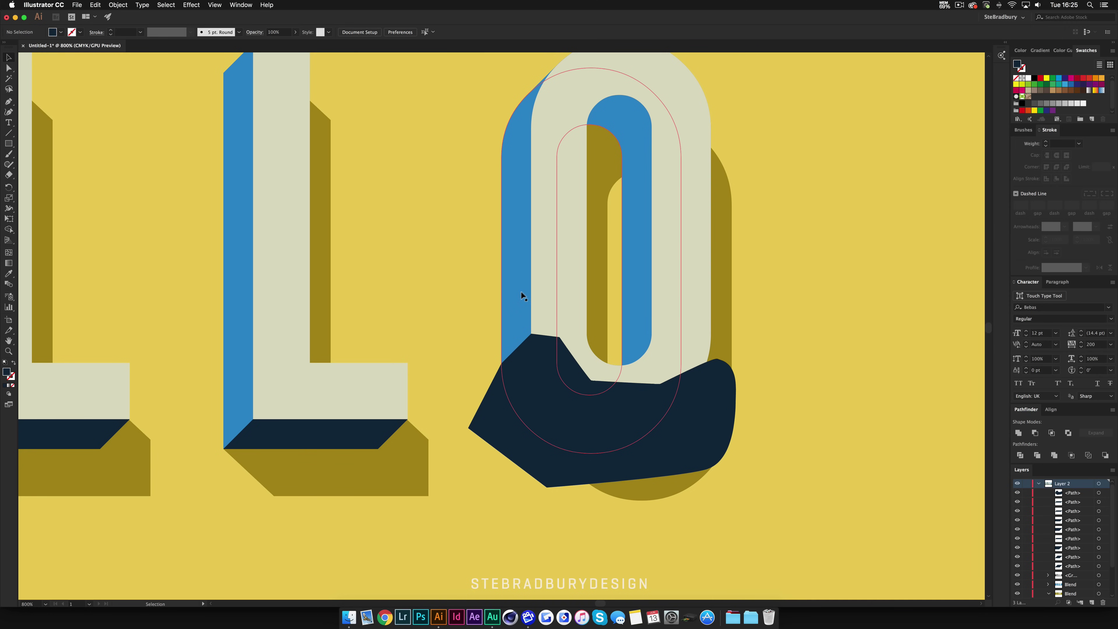
# Expand the blue extrusion blend with Object and Fill enabled, and unite the resulting pieces.
pyautogui.click(509, 234)
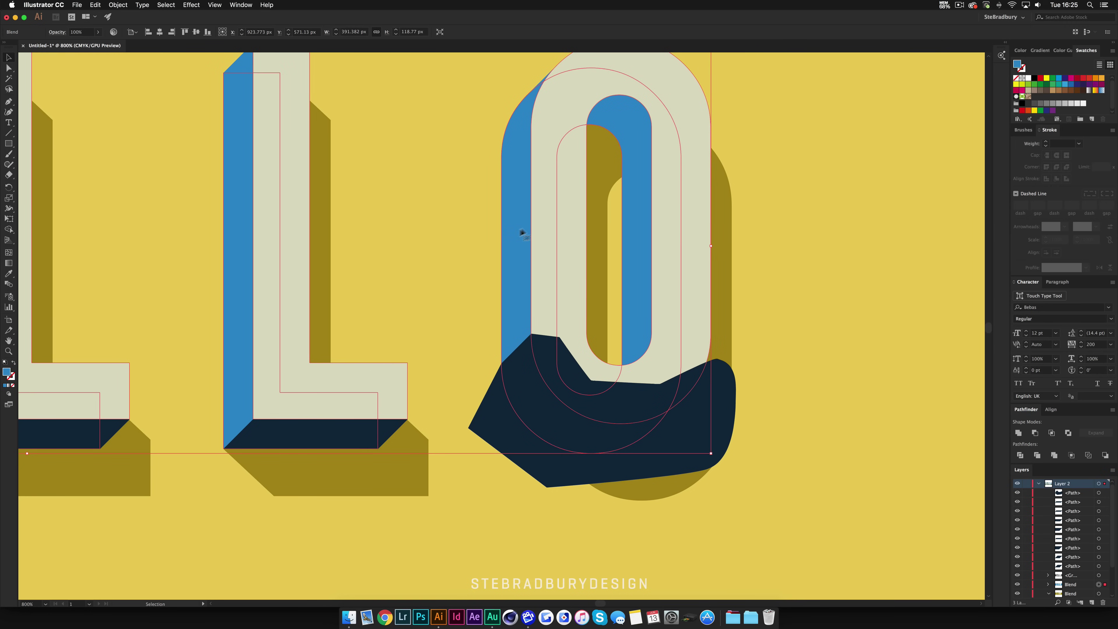
pyautogui.click(117, 5)
pyautogui.click(161, 96)
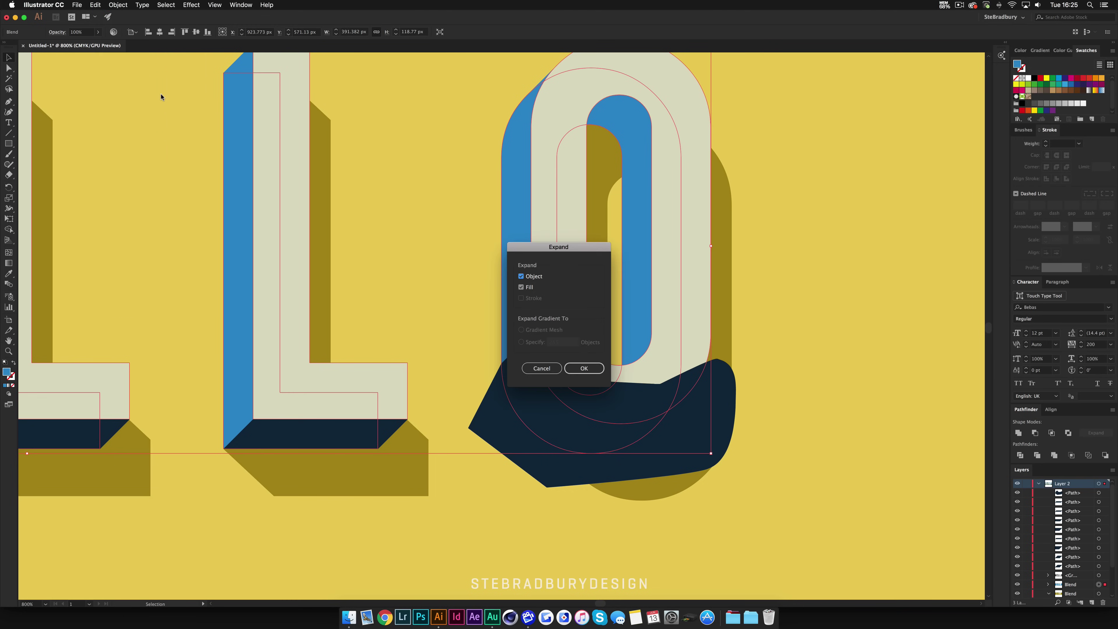
pyautogui.click(582, 368)
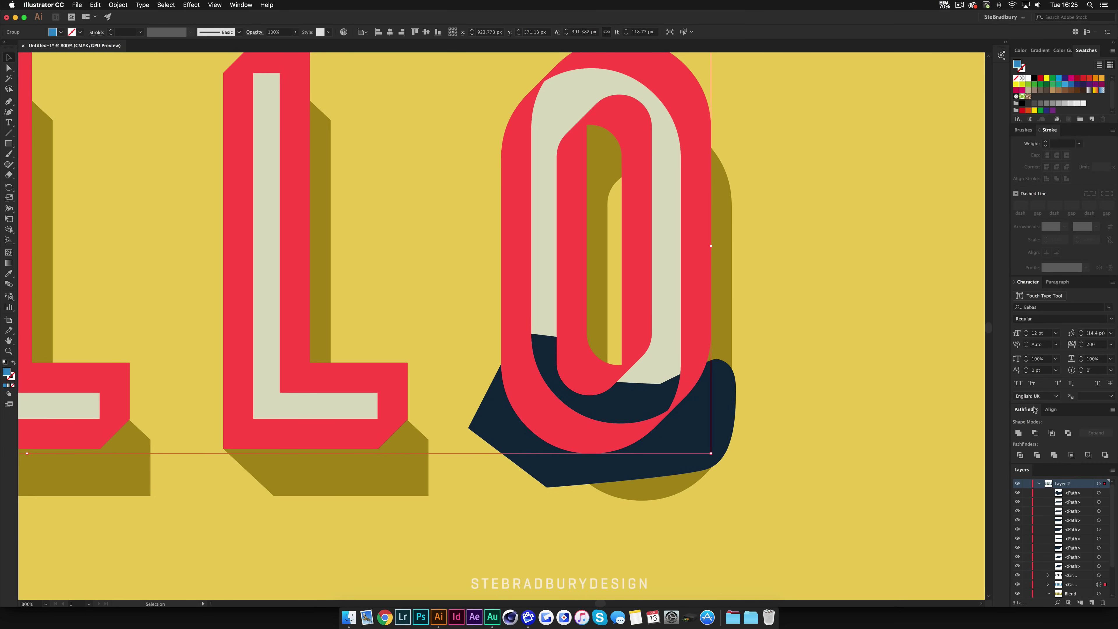
pyautogui.click(1018, 434)
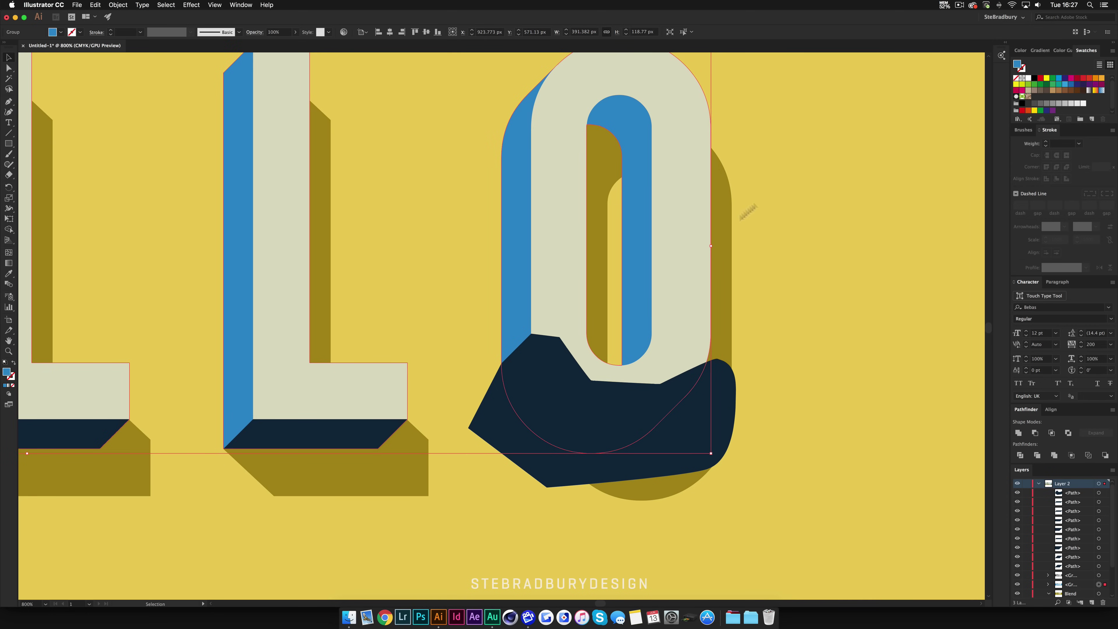
# Trim the part of the navy shape outside the O's bottom extrusion edge with the Shape Builder.
pyautogui.press('a')
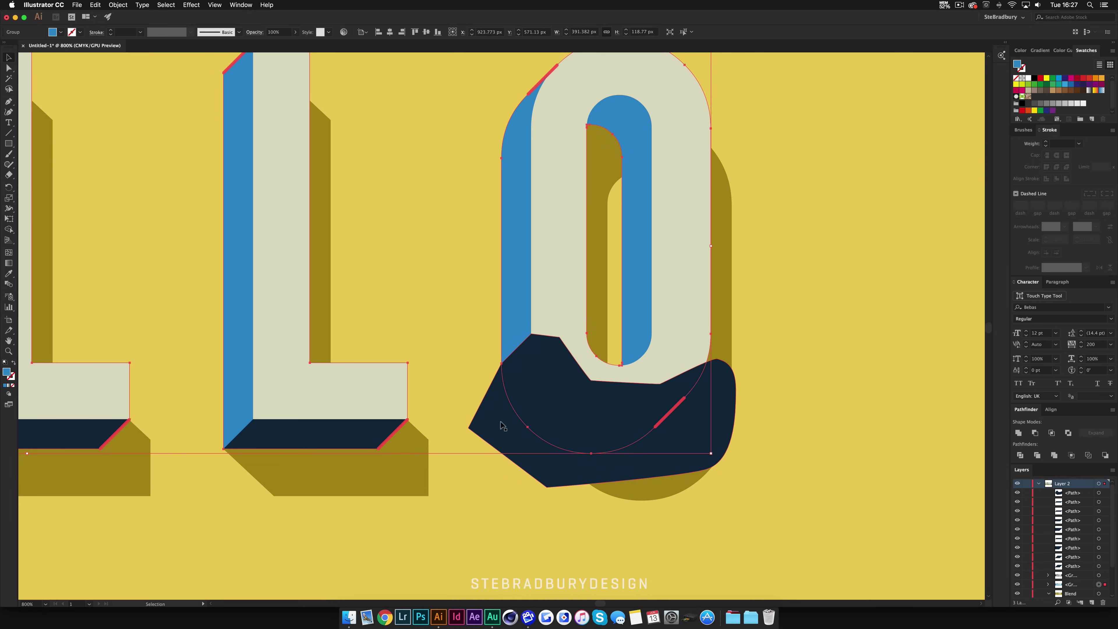
pyautogui.keyDown('shift'); pyautogui.click(503, 426); pyautogui.keyUp('shift')
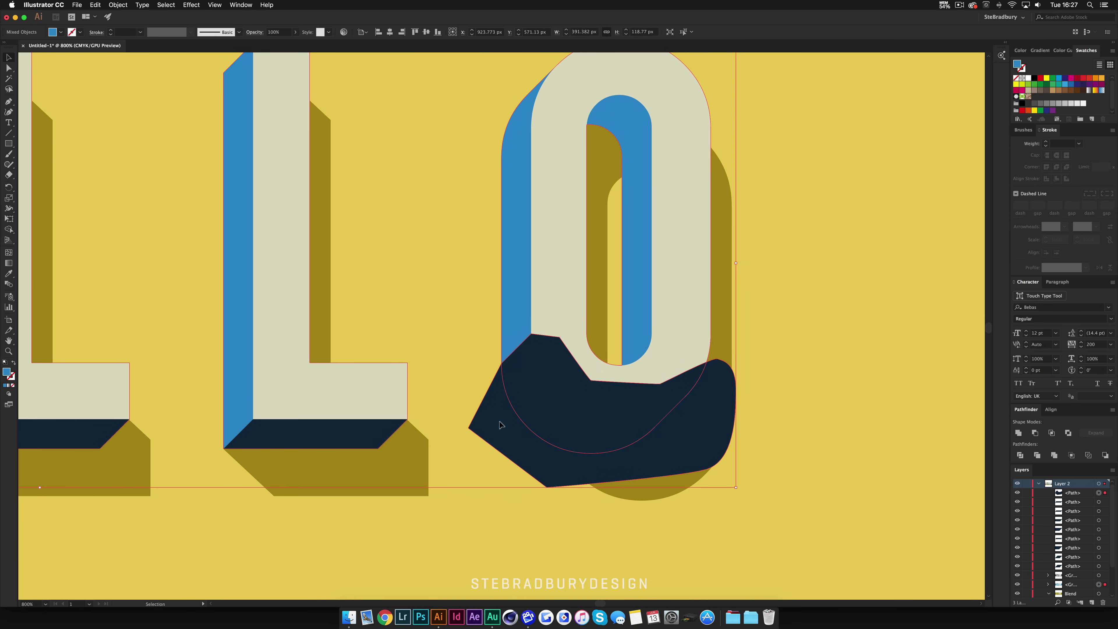
pyautogui.click(9, 230)
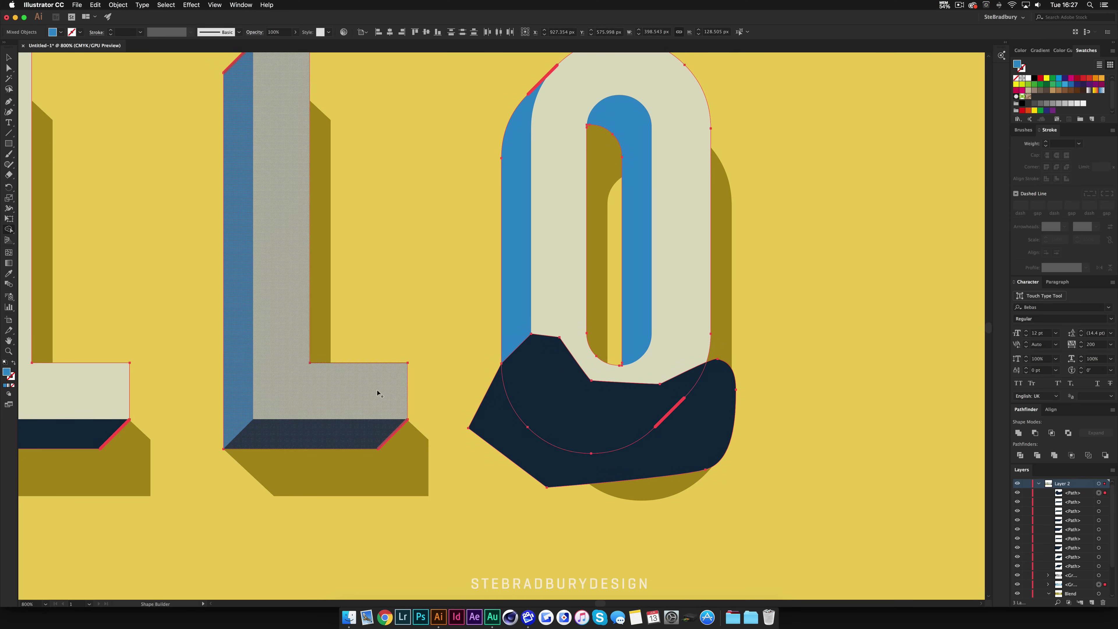
pyautogui.keyDown('alt'); pyautogui.click(505, 434); pyautogui.keyUp('alt')
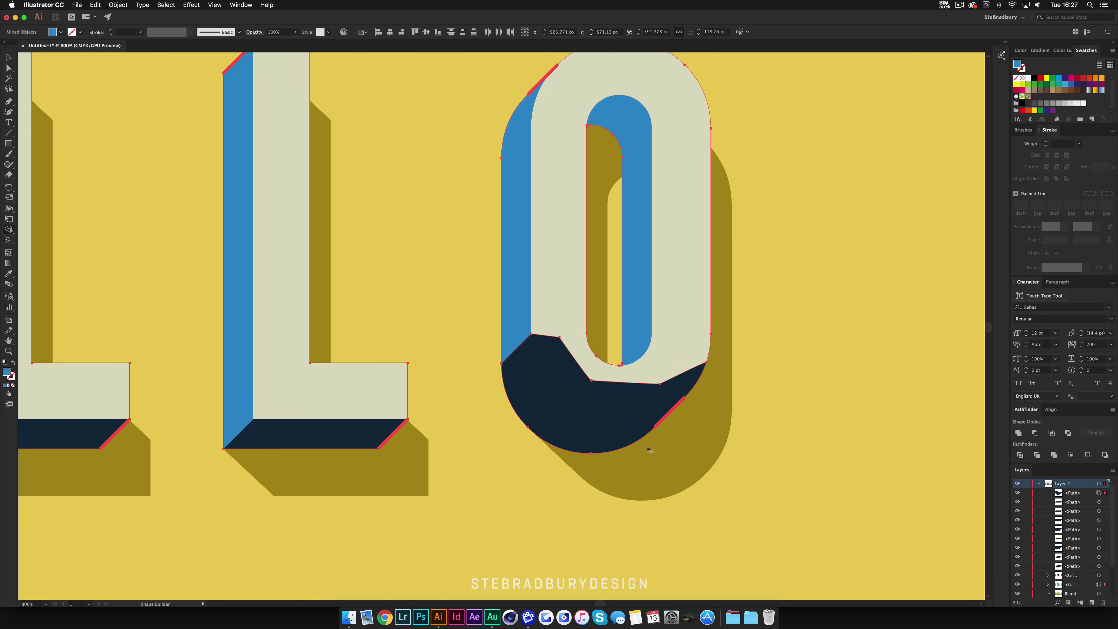
pyautogui.click(9, 57)
pyautogui.click(453, 267)
# Draw a closed Pen tool shape over the blue underside at the top of the O's counter and fill it dark navy.
pyautogui.scroll(2, 453, 267)
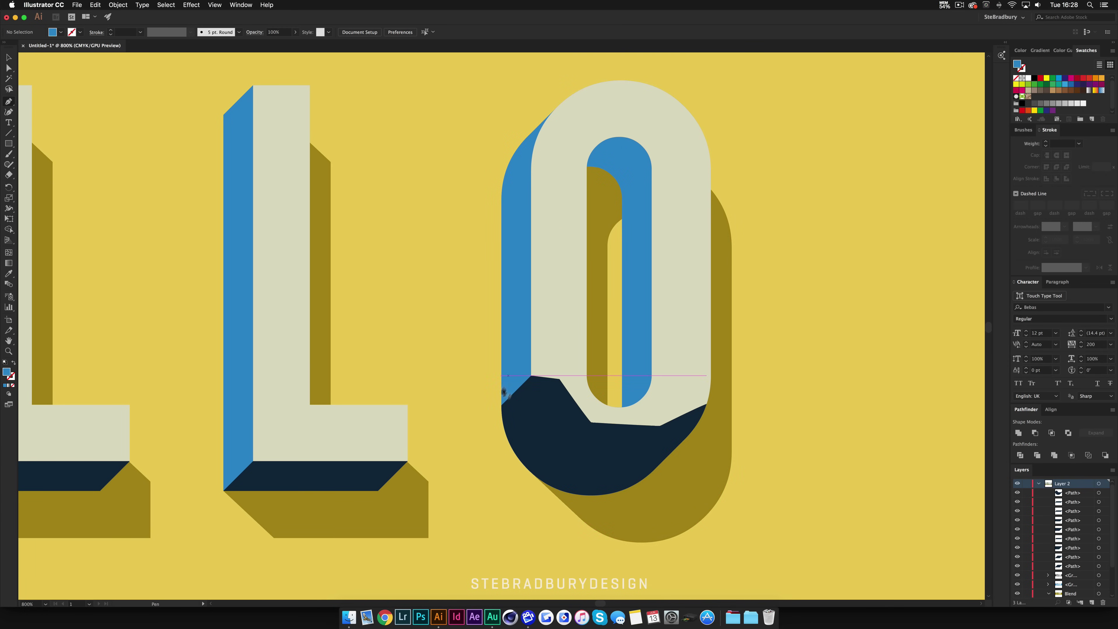
pyautogui.press('p')
pyautogui.click(621, 199)
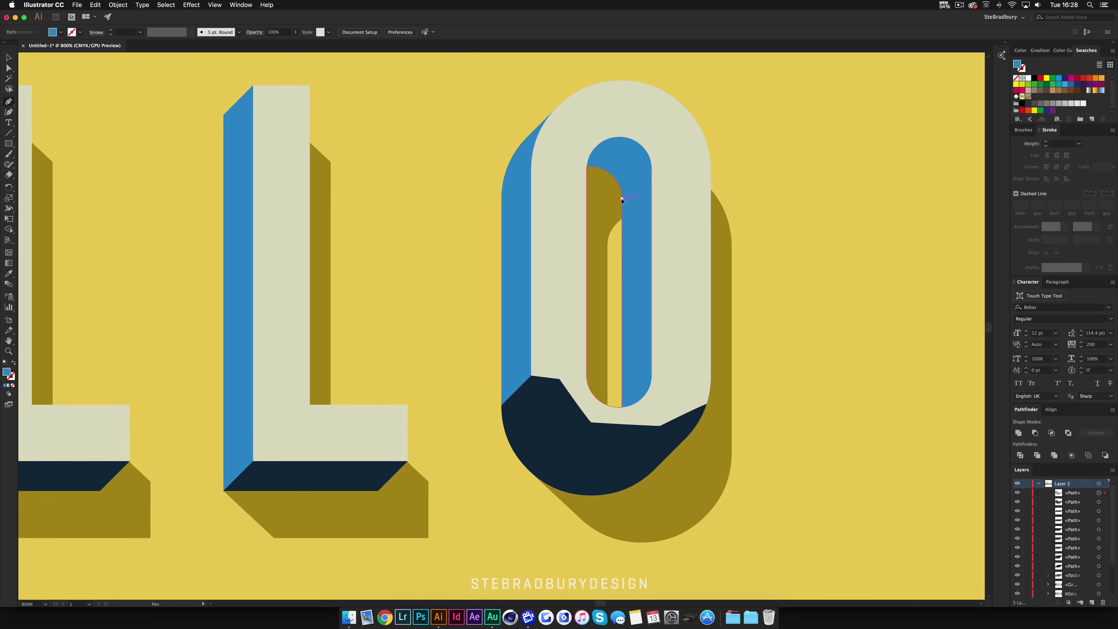
pyautogui.click(652, 169)
pyautogui.click(665, 153)
pyautogui.click(641, 121)
pyautogui.click(572, 115)
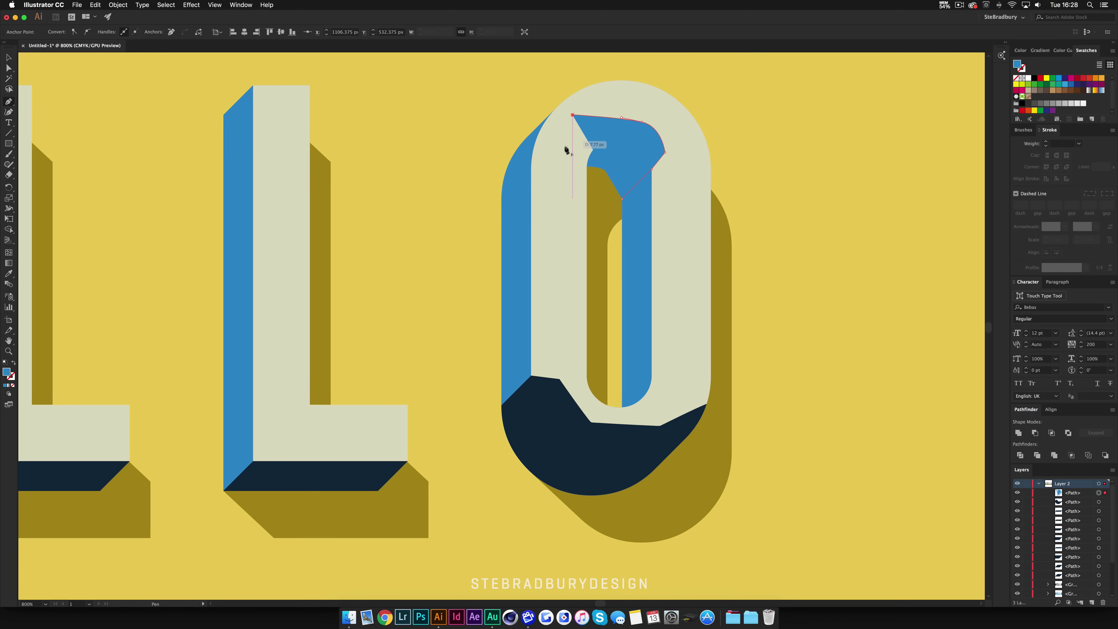
pyautogui.click(565, 157)
pyautogui.click(593, 188)
pyautogui.click(622, 198)
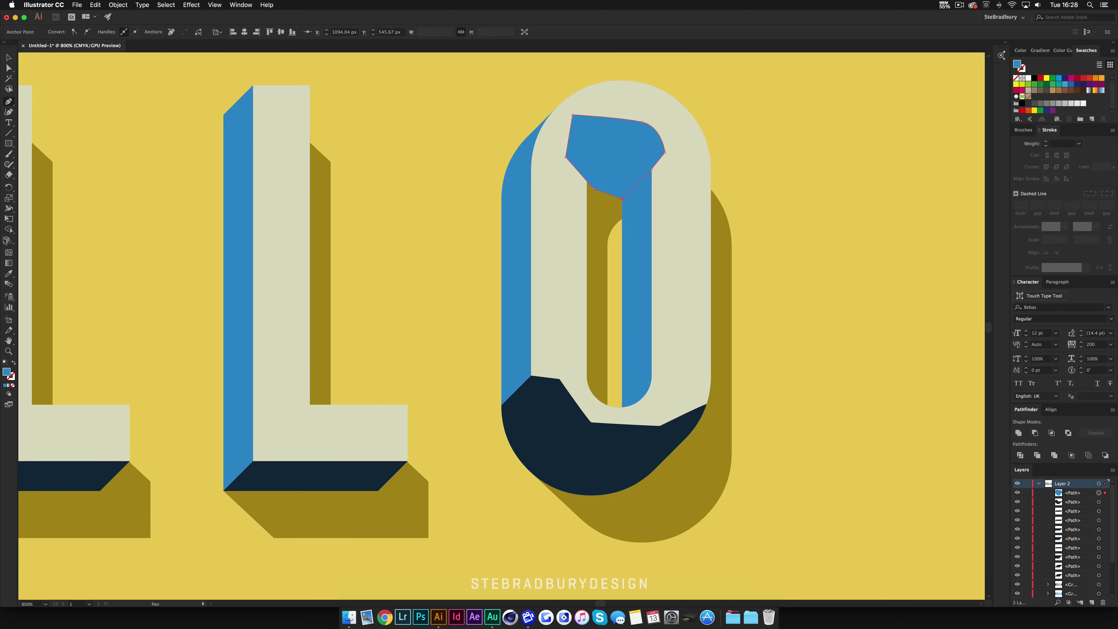
pyautogui.click(522, 402)
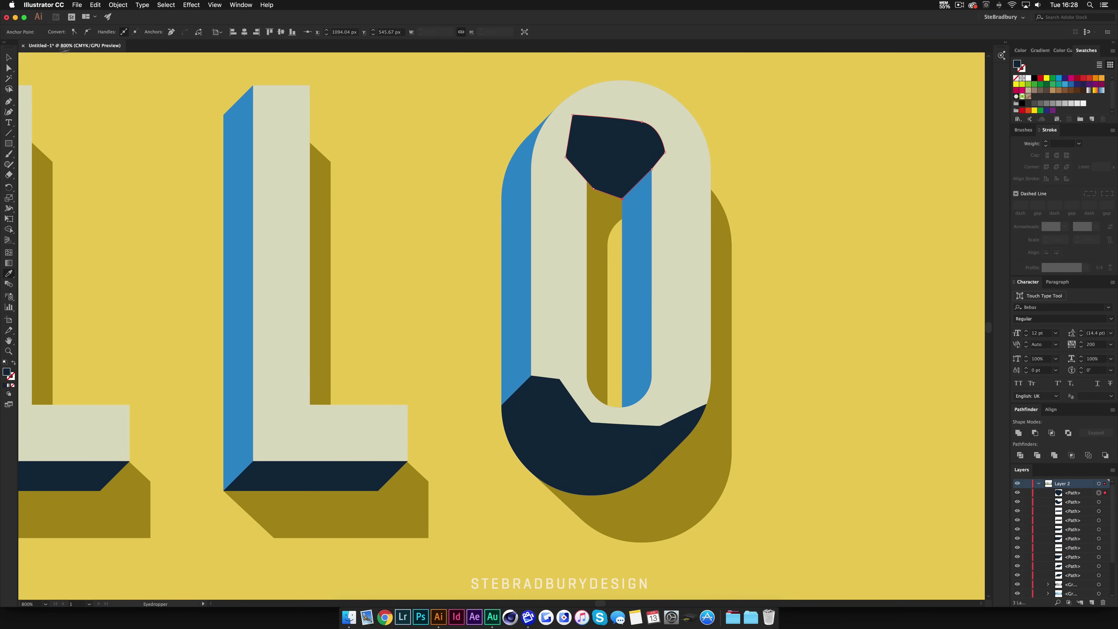
# Trim the part of the upper navy shape overlapping the O's see-through opening with the Shape Builder.
pyautogui.keyDown('shift'); pyautogui.click(521, 238); pyautogui.keyUp('shift')
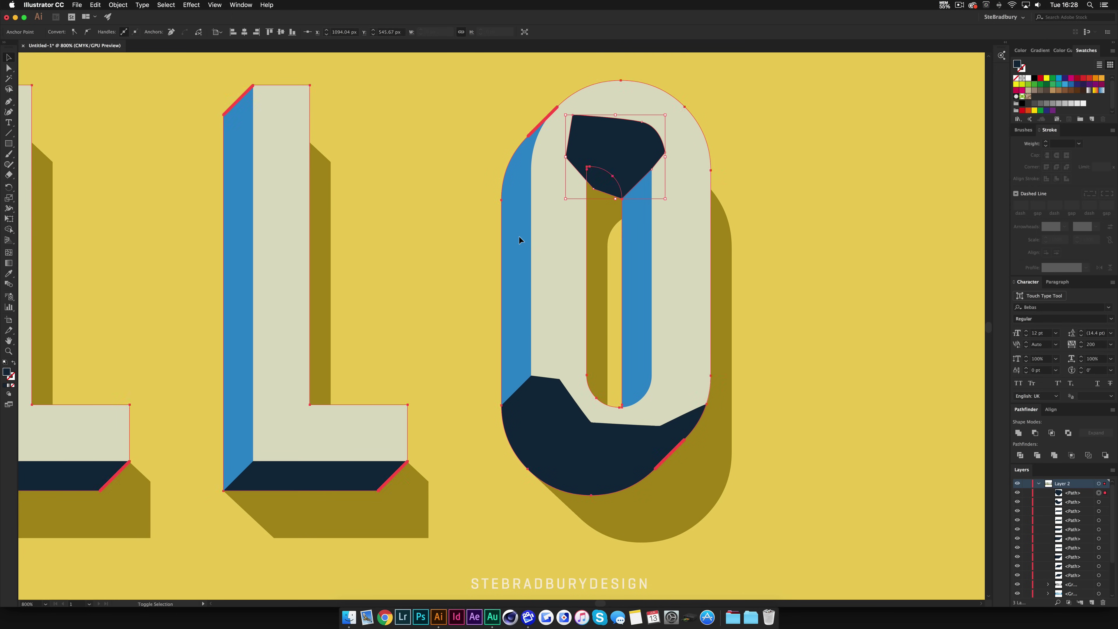
pyautogui.click(9, 229)
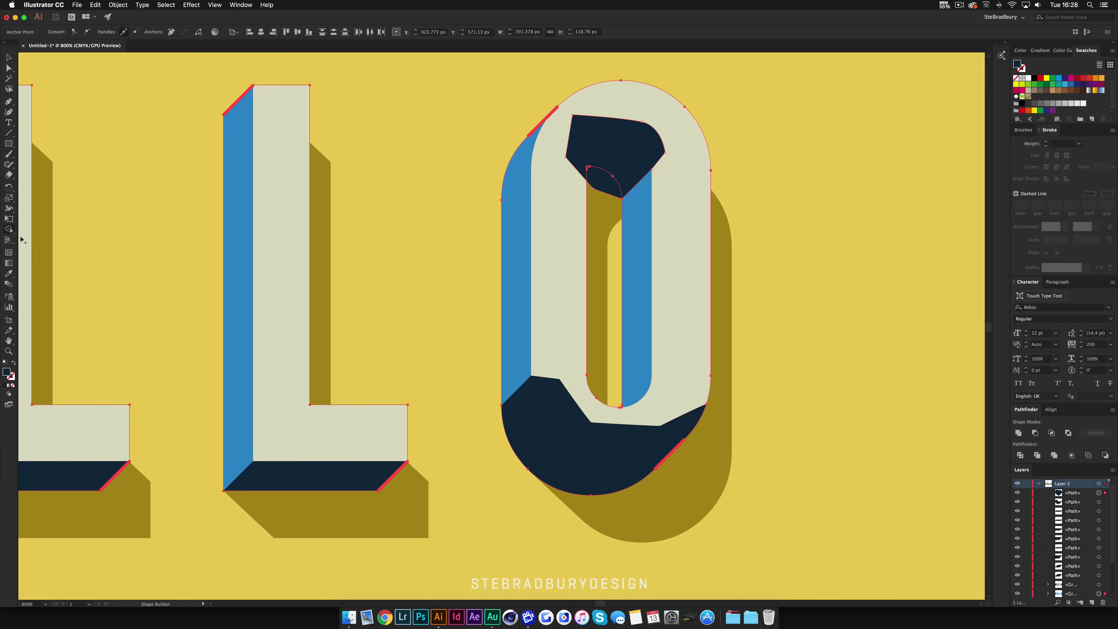
pyautogui.moveTo(603, 185); pyautogui.dragTo(604, 238)
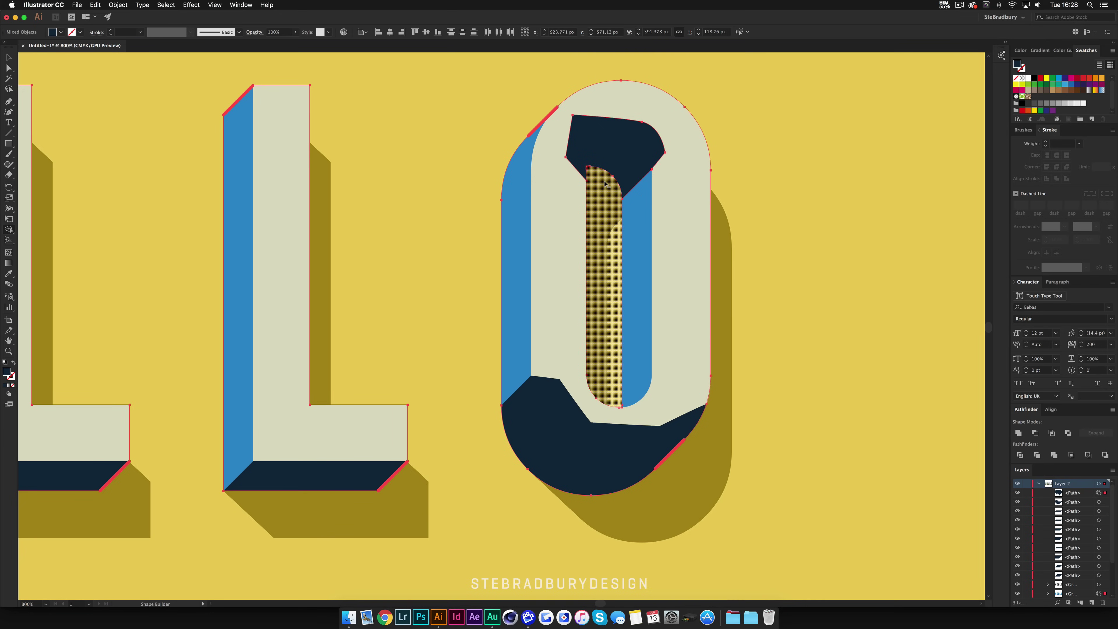
pyautogui.press('v')
pyautogui.click(413, 102)
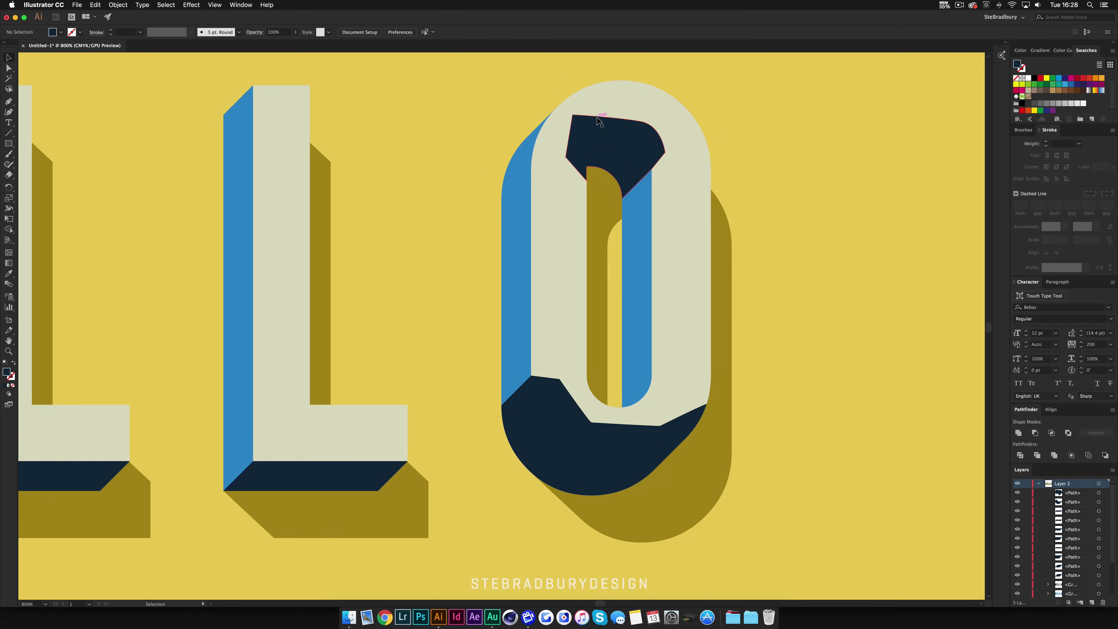
# Move both navy shapes on the O behind the cream letters and directly above the blue extrusion in the stacking order.
pyautogui.click(601, 127)
pyautogui.keyDown('shift'); pyautogui.click(571, 445); pyautogui.keyUp('shift')
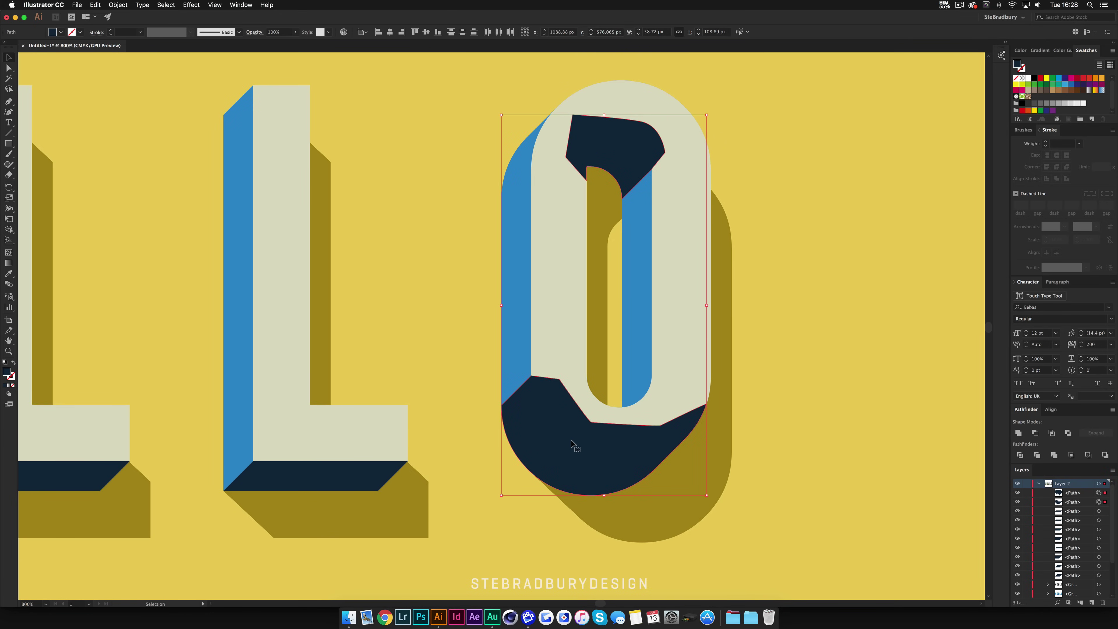
pyautogui.press('a')
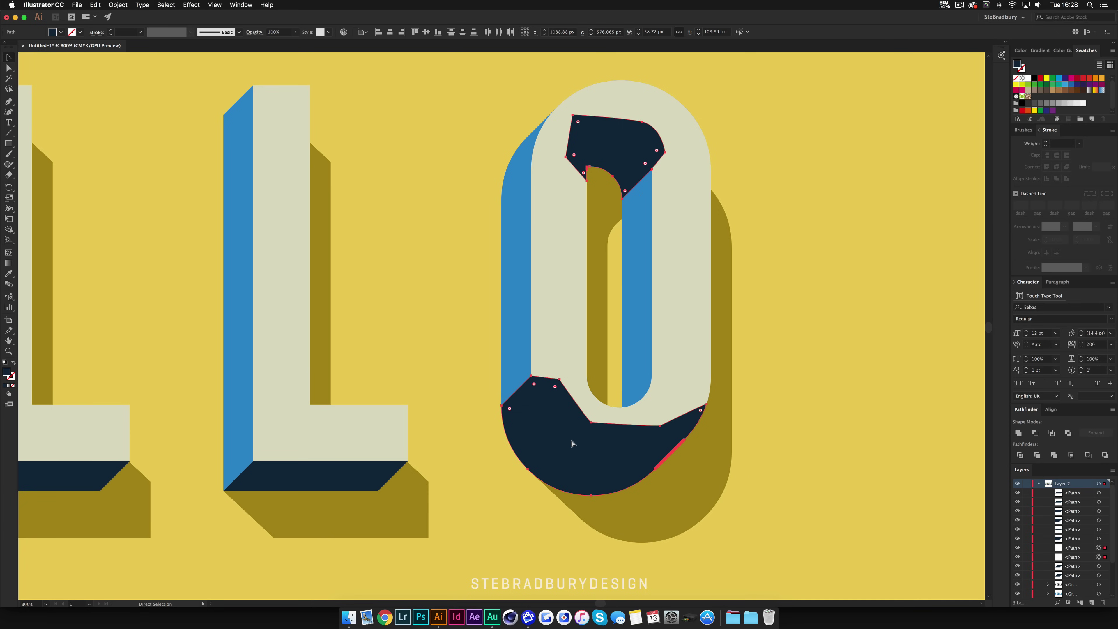
pyautogui.press('super+shift+bracketleft')
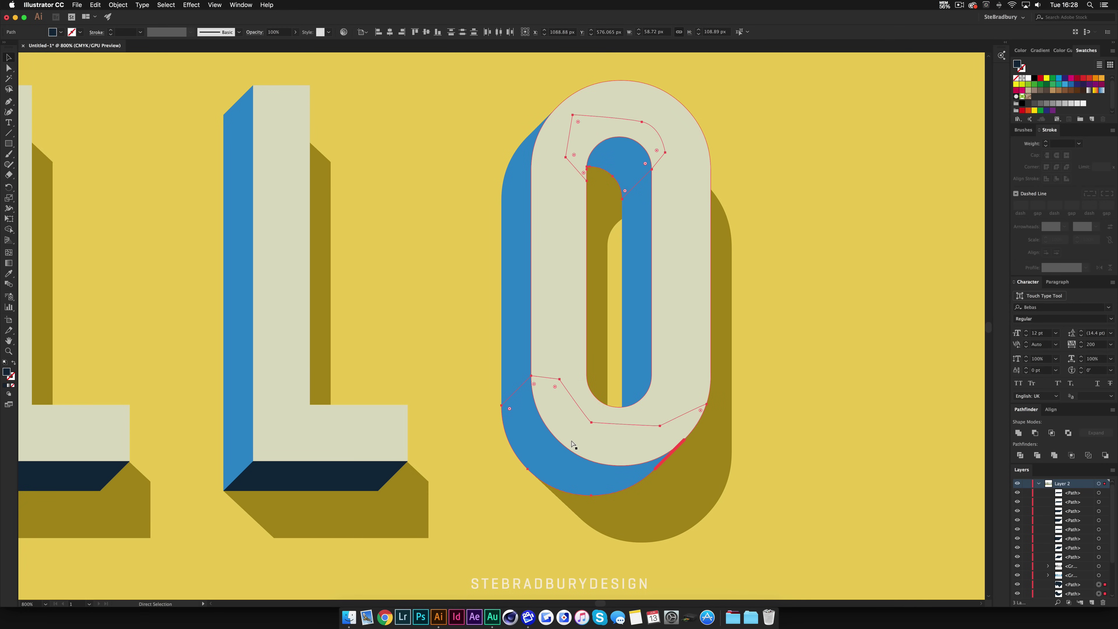
pyautogui.press('super+bracketright')
pyautogui.press('v')
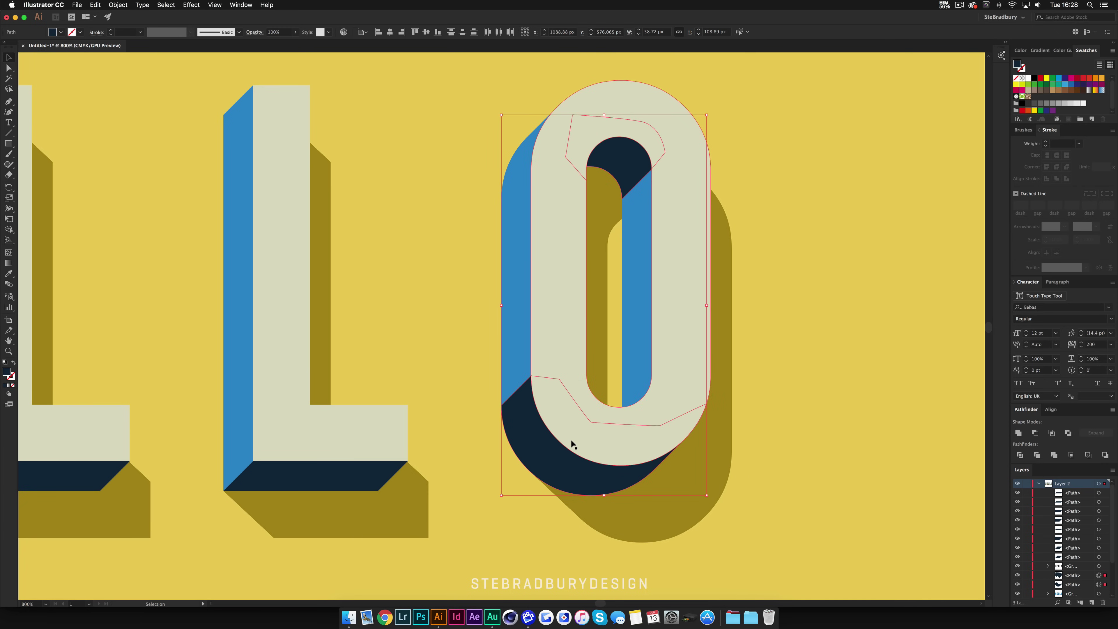
pyautogui.click(799, 394)
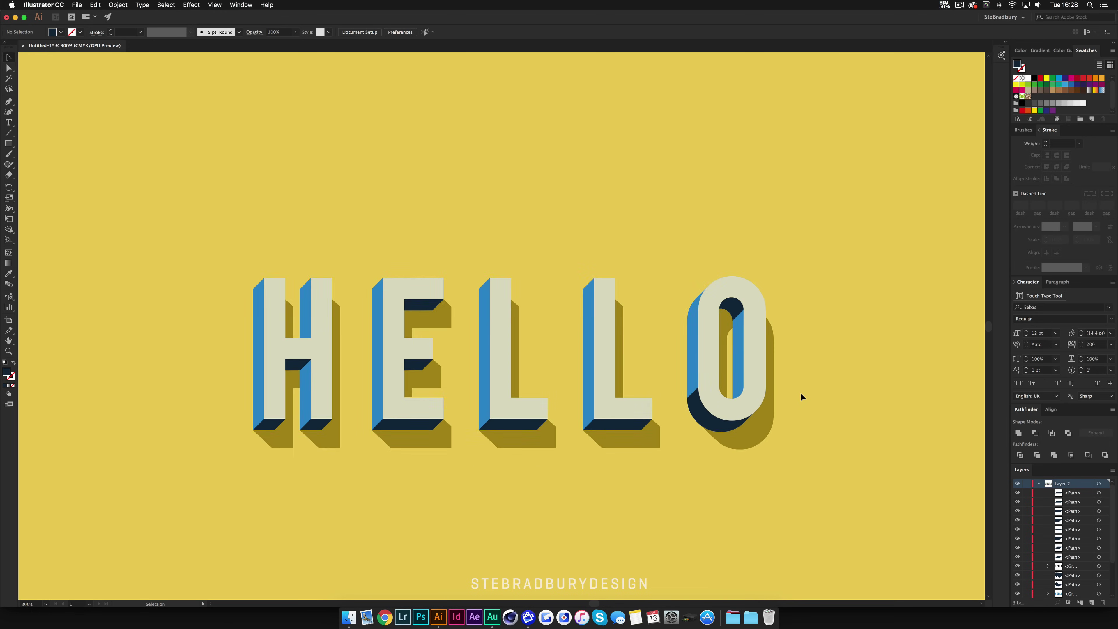
# Duplicate the cream HELLO letter group in place, directly in front of the original.
pyautogui.scroll(-1, 800, 397)
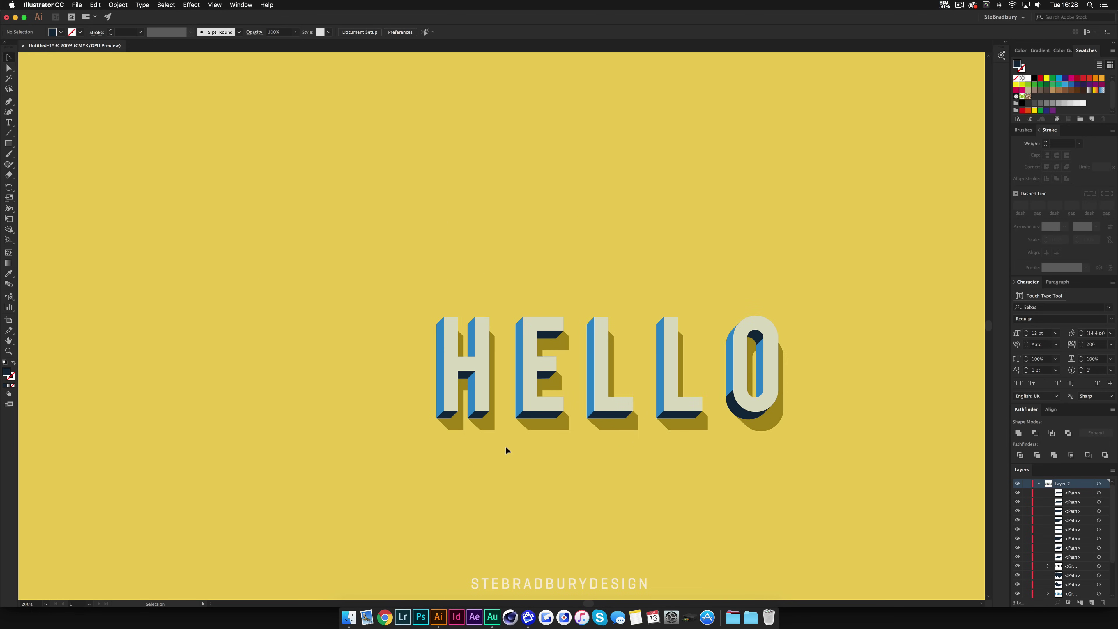
pyautogui.scroll(2, 504, 445)
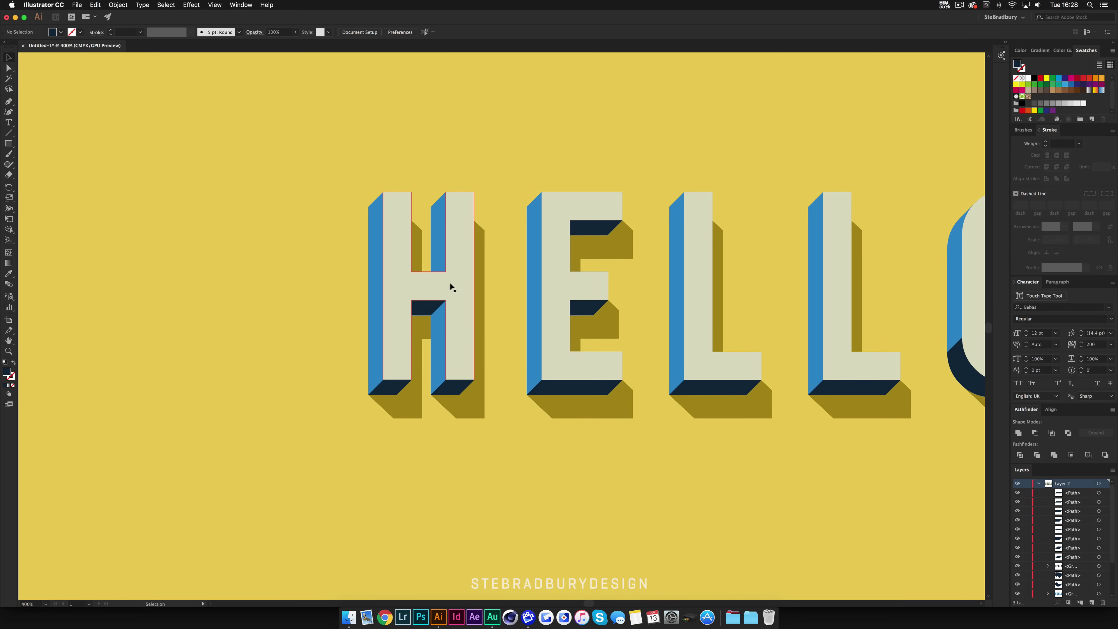
pyautogui.click(399, 280)
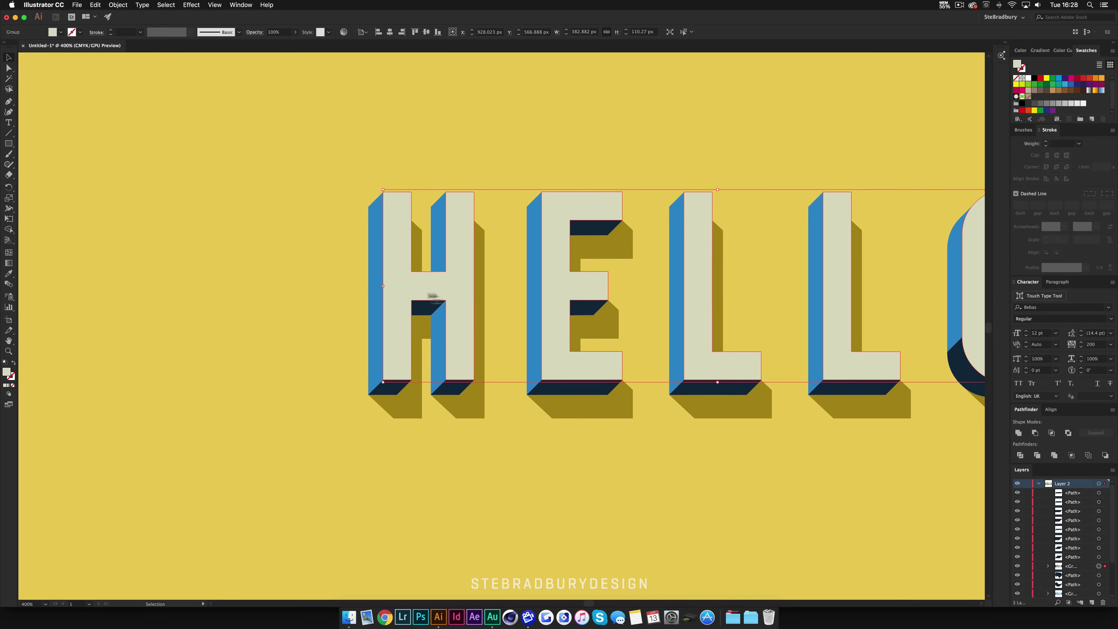
pyautogui.hscroll(3, 453, 284)
pyautogui.hscroll(2, 457, 285)
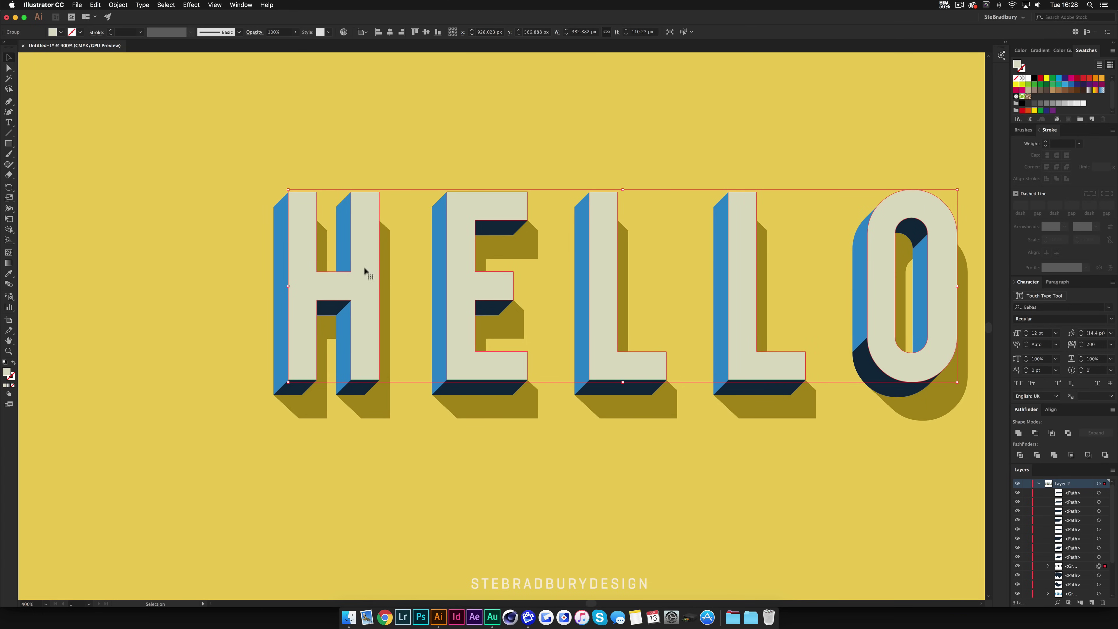
pyautogui.press('a')
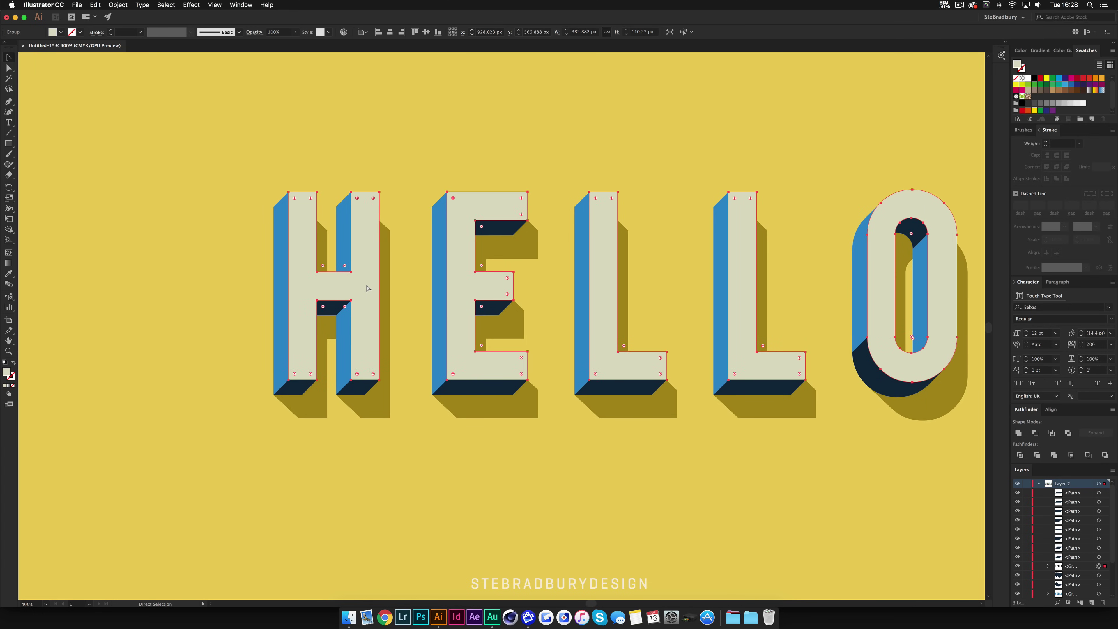
pyautogui.press('v')
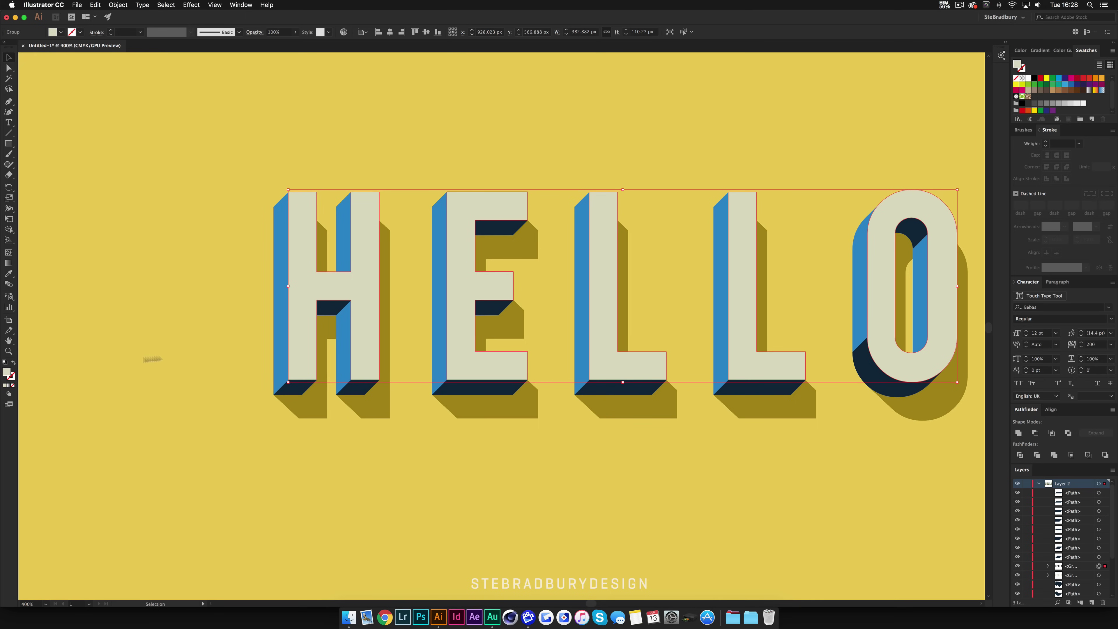
# Swap the duplicated letters' fill to a stroke and set the stroke colour to white, FFFFFF.
pyautogui.click(14, 363)
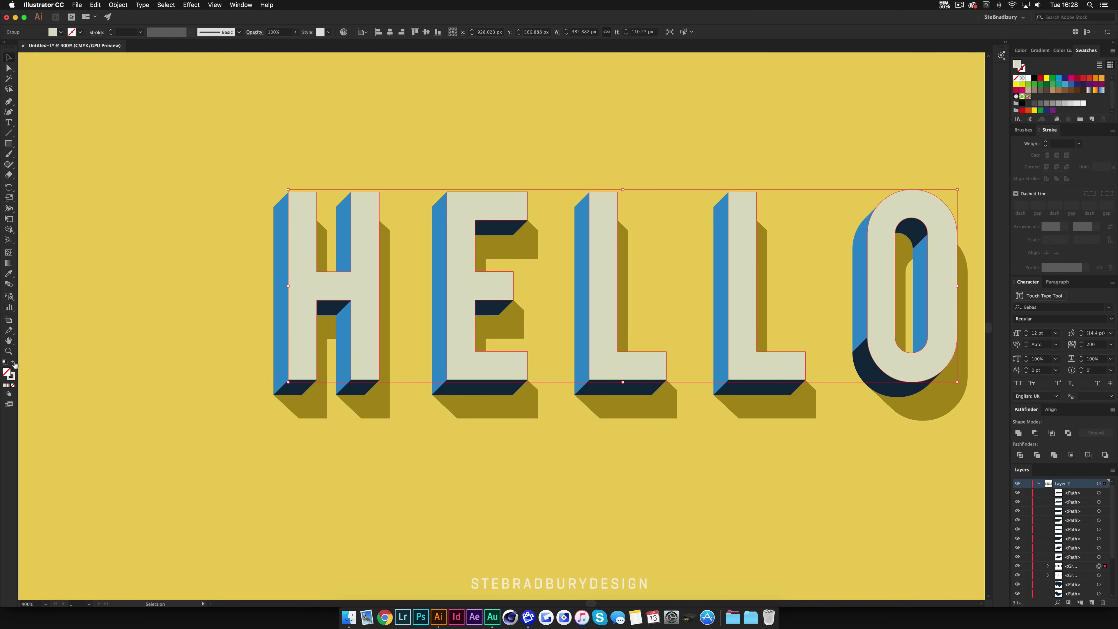
pyautogui.doubleClick(10, 377)
pyautogui.moveTo(720, 239); pyautogui.dragTo(693, 216)
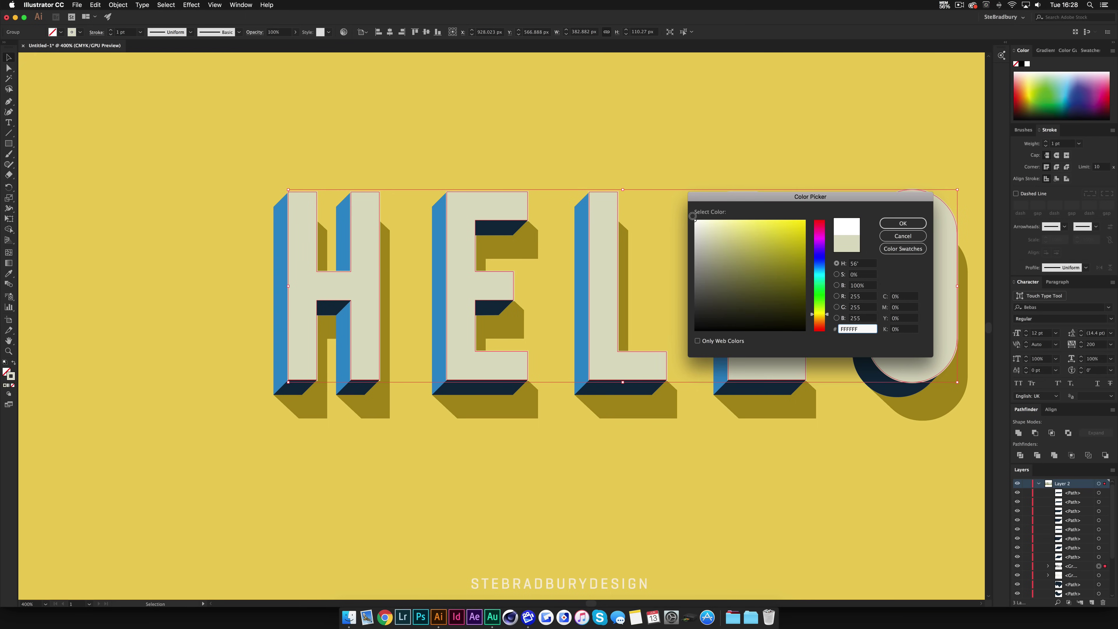
pyautogui.click(896, 223)
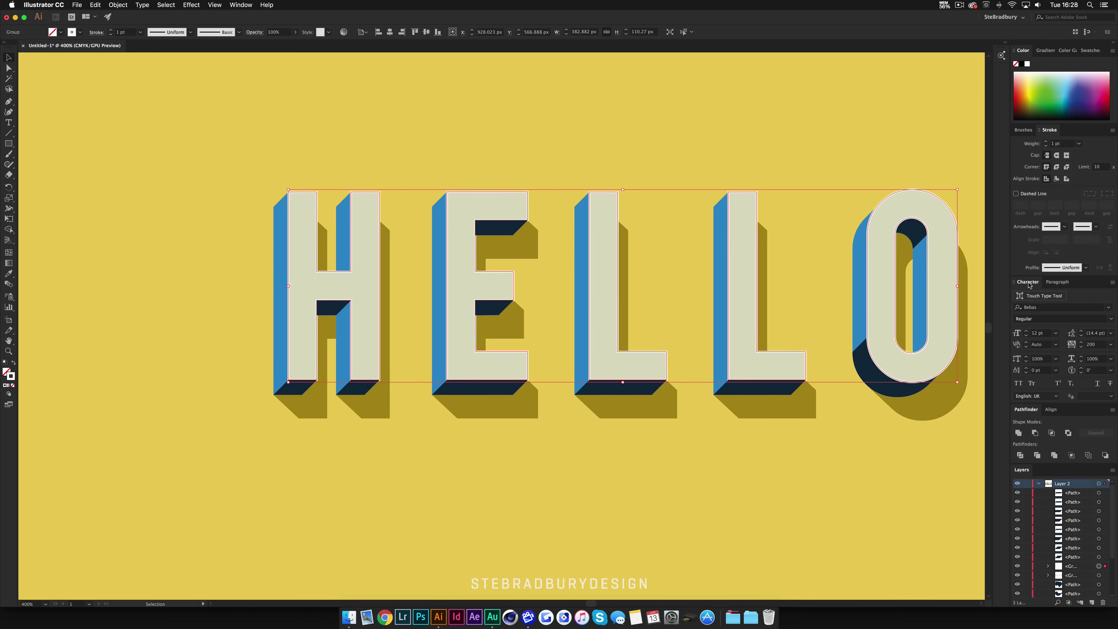
# Align the white stroke to the inside of the letter paths and set its weight to 3 pt.
pyautogui.click(241, 4)
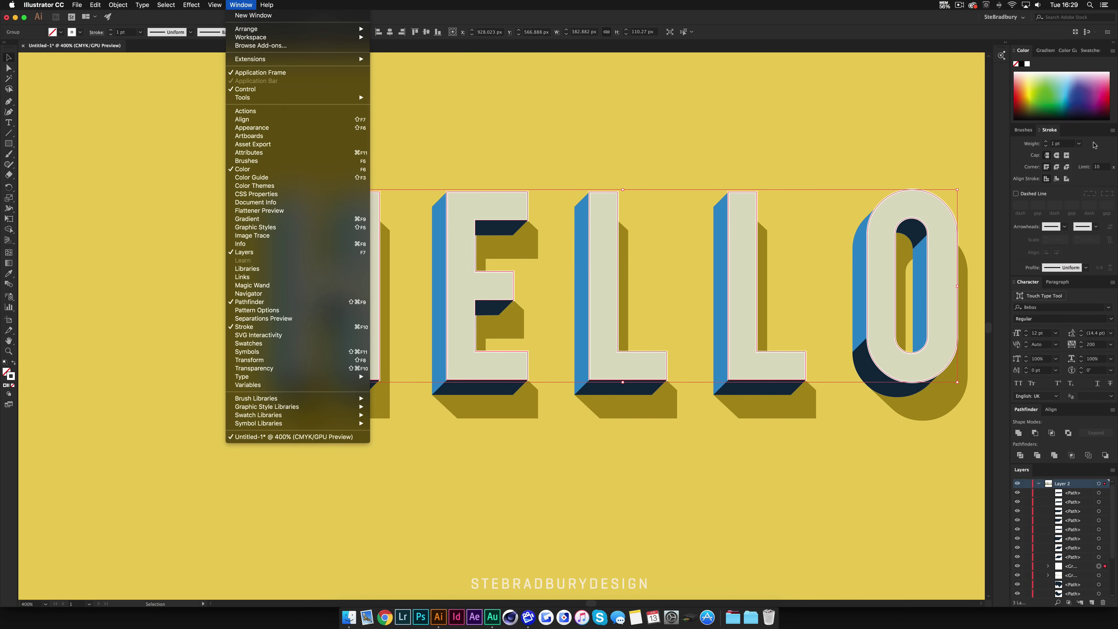
pyautogui.click(1043, 132)
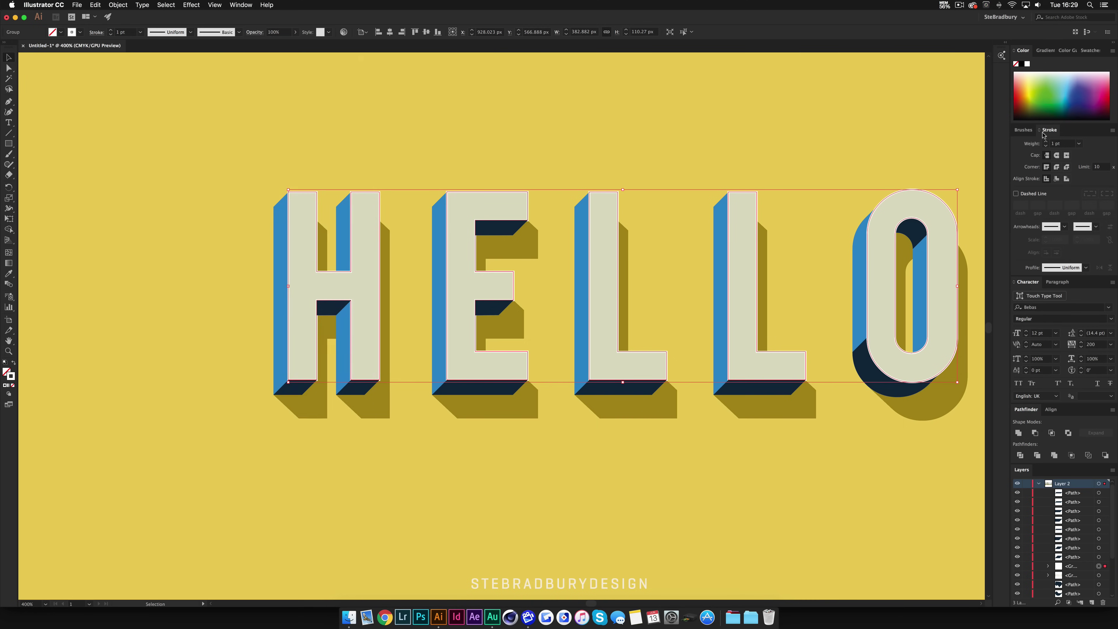
pyautogui.click(1057, 179)
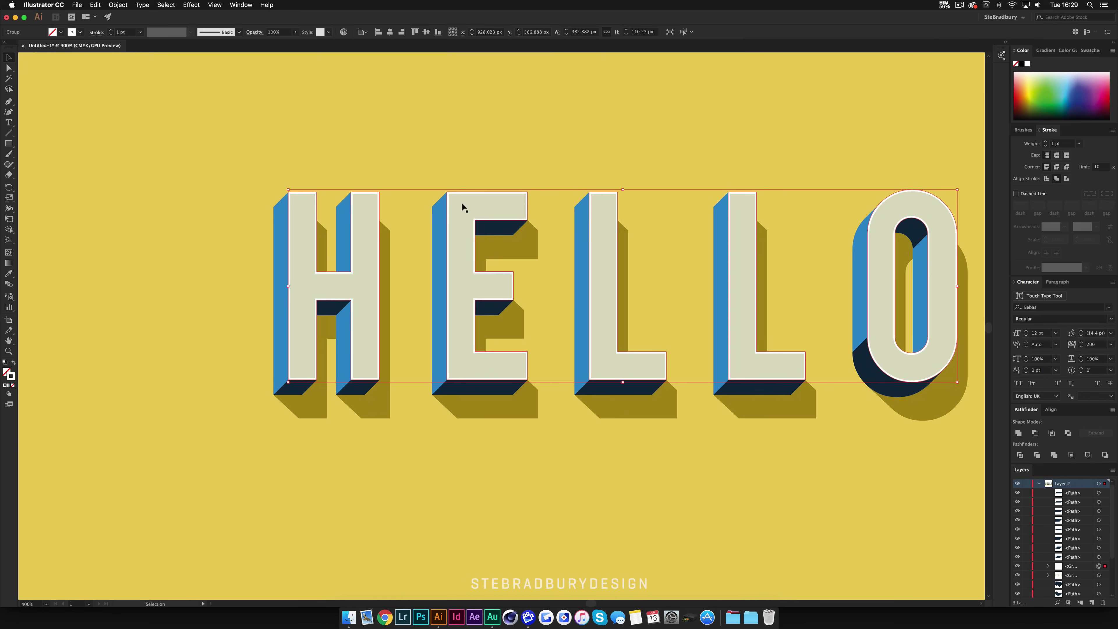
pyautogui.scroll(2, 455, 198)
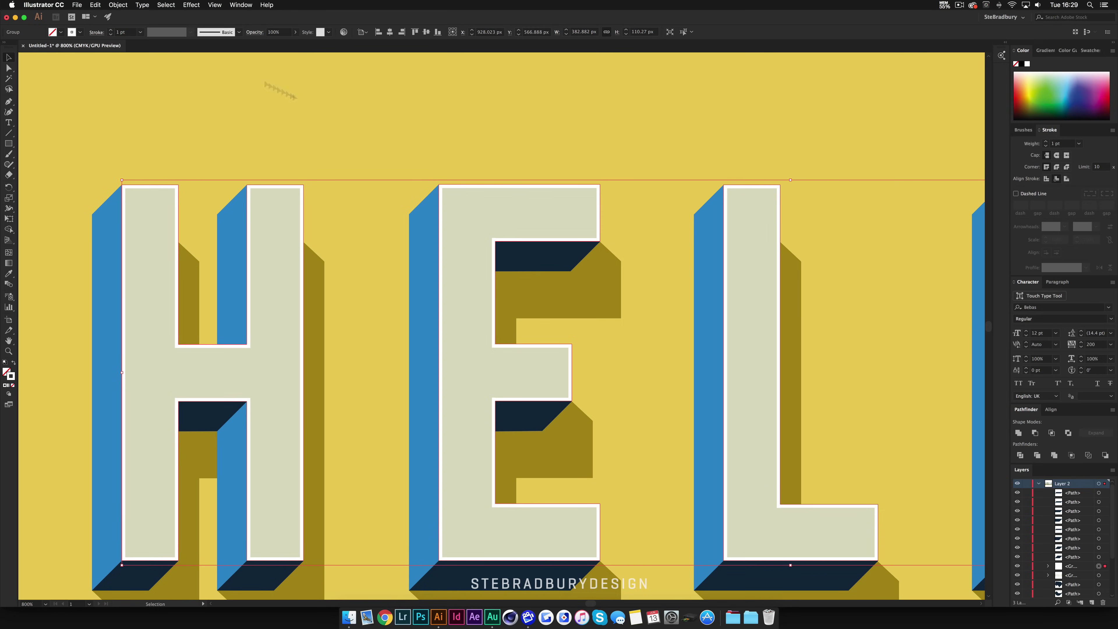
pyautogui.click(111, 31)
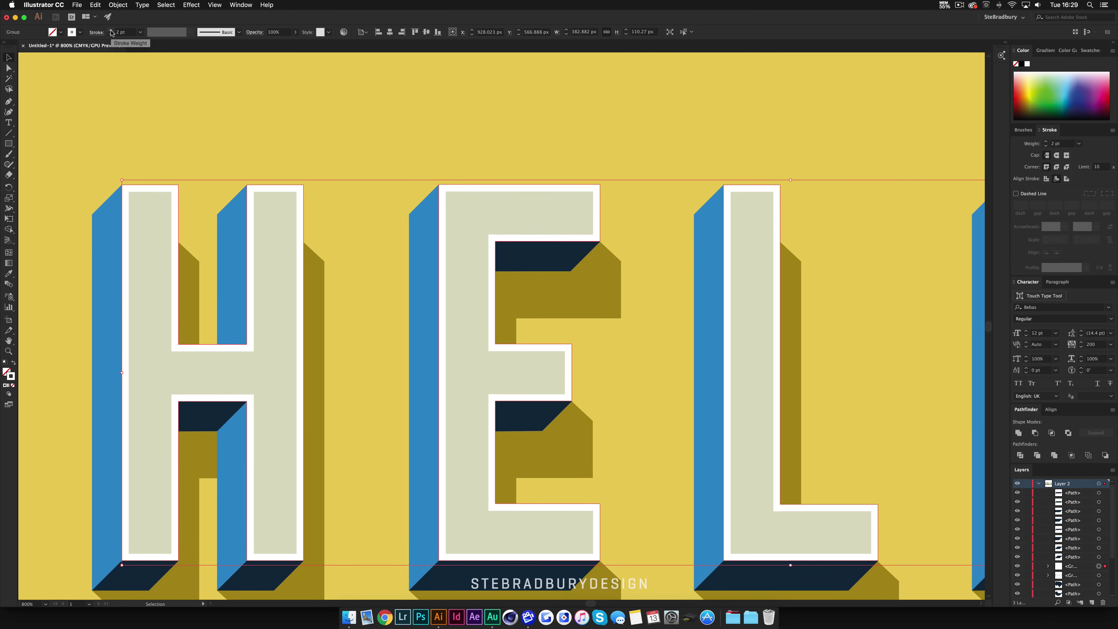
pyautogui.click(111, 30)
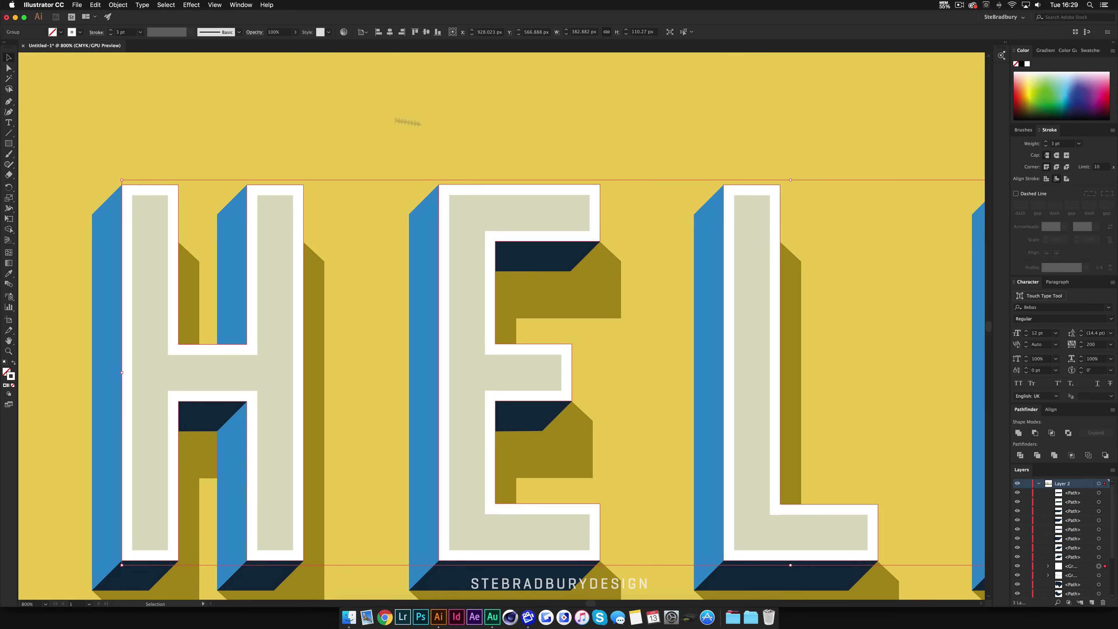
pyautogui.scroll(-4, 465, 131)
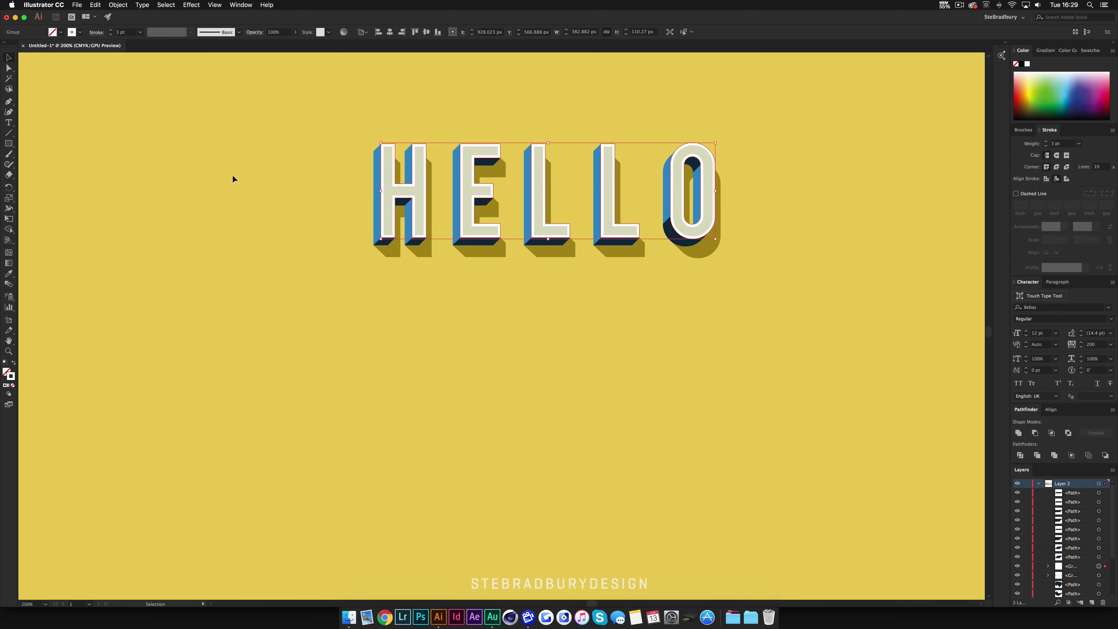
pyautogui.click(264, 178)
# Duplicate the white outline group of the HELLO letters in place.
pyautogui.scroll(3, 306, 181)
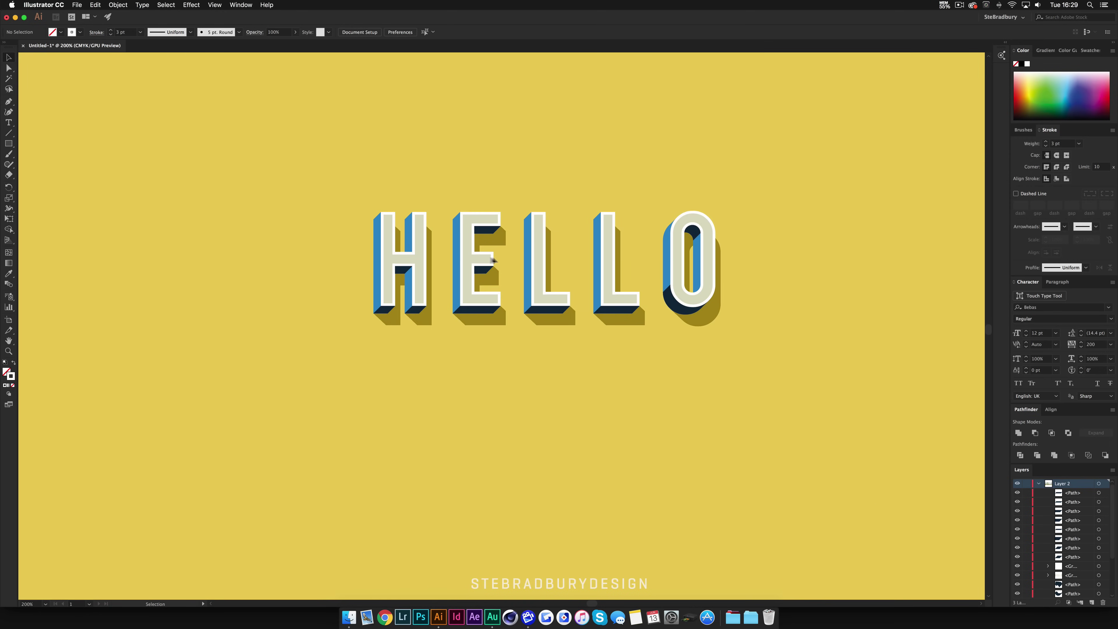
pyautogui.scroll(3, 389, 272)
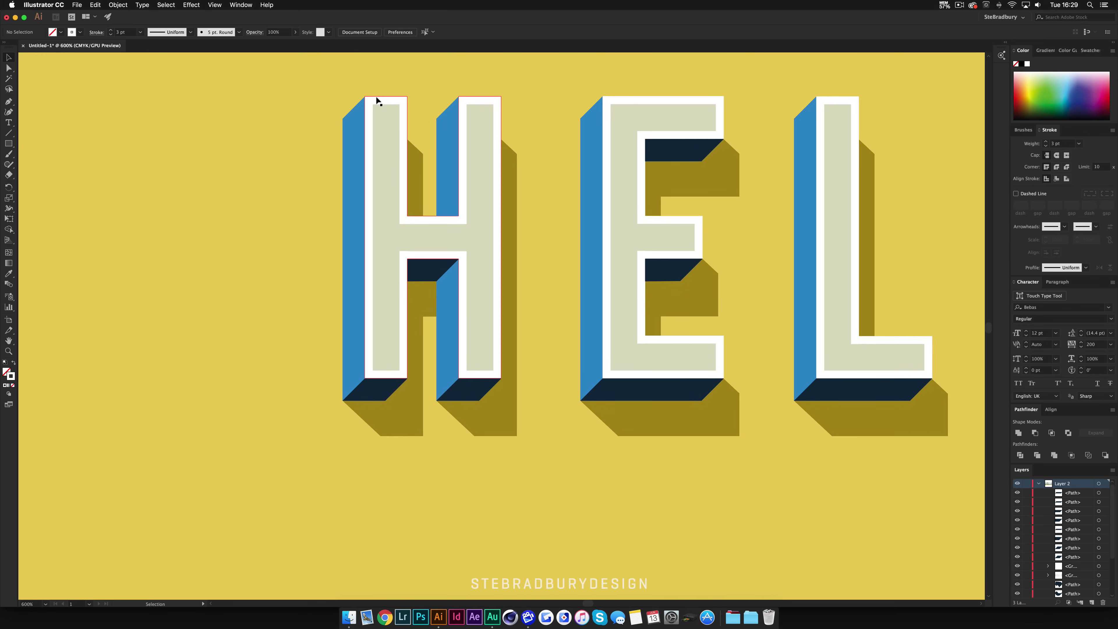
pyautogui.click(375, 101)
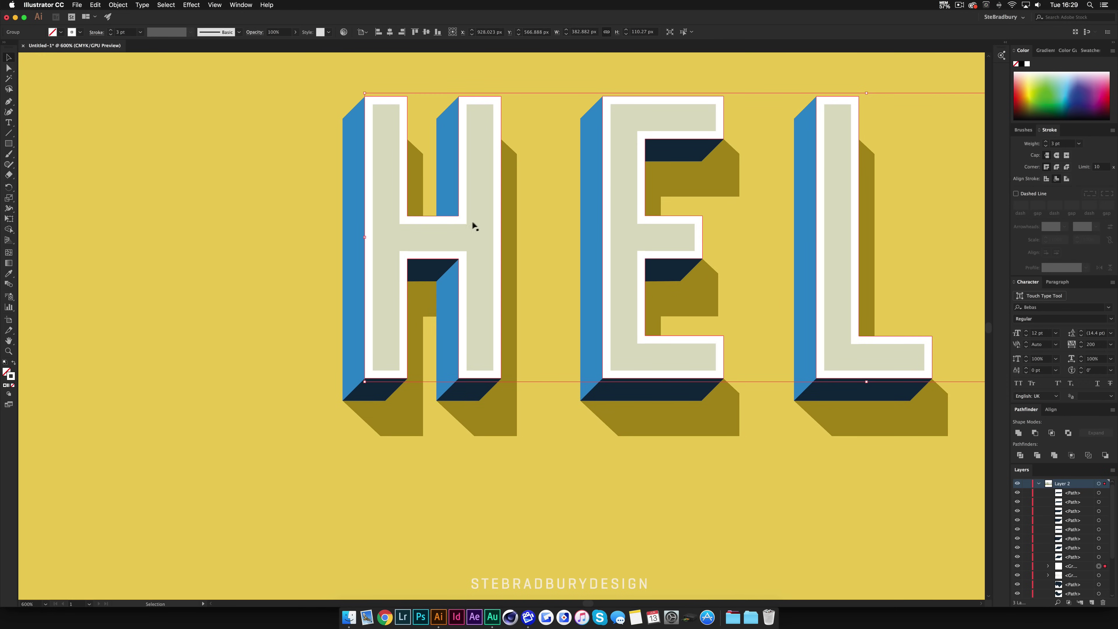
pyautogui.scroll(-1, 298, 259)
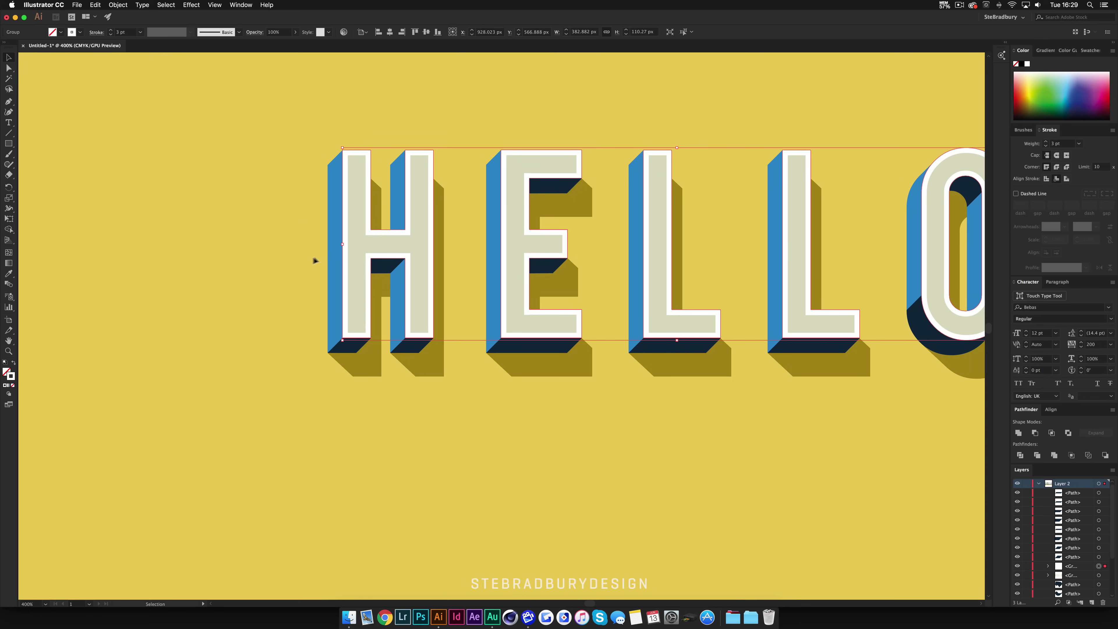
pyautogui.press('a')
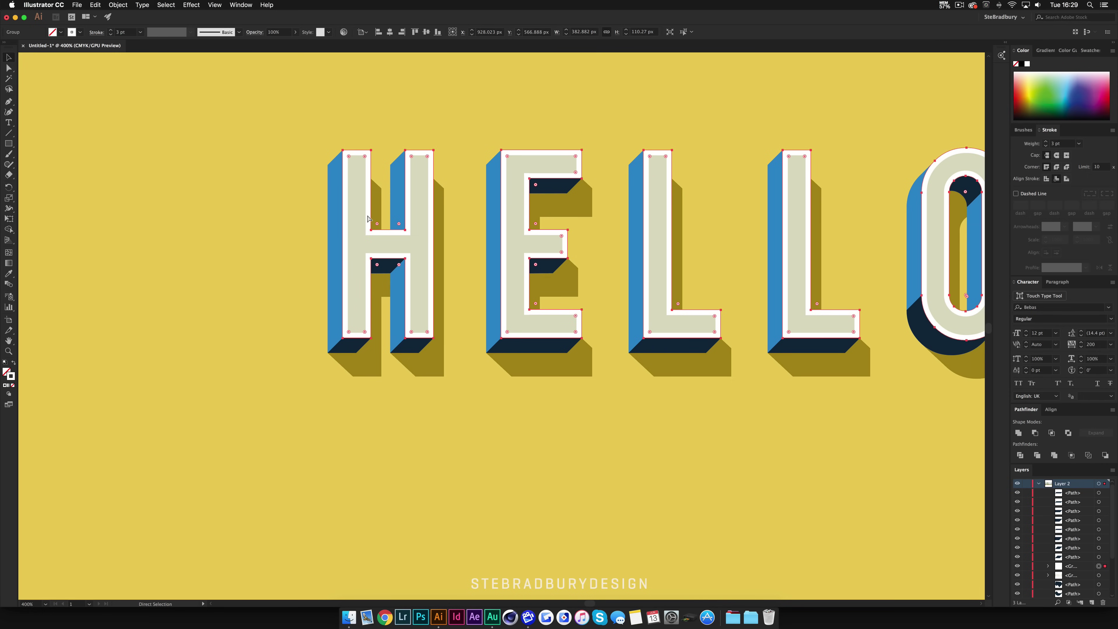
pyautogui.press('v')
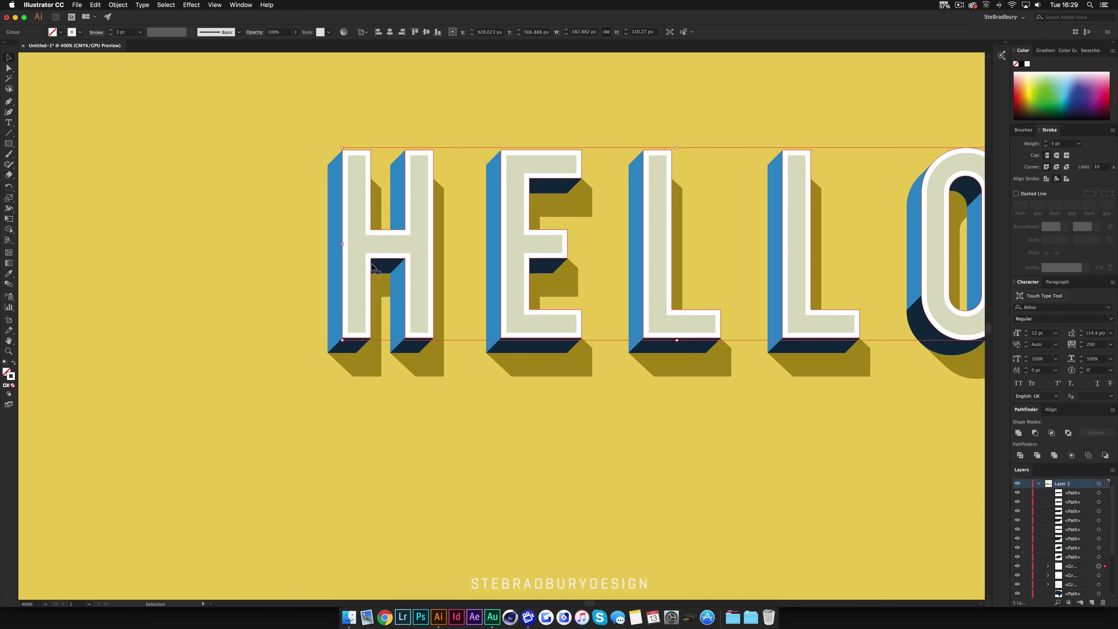
# Sample the darker cream palette swatch above the artboard as the fill colour with the Eyedropper and check its hex code.
pyautogui.scroll(-2, 373, 264)
pyautogui.scroll(10, 373, 266)
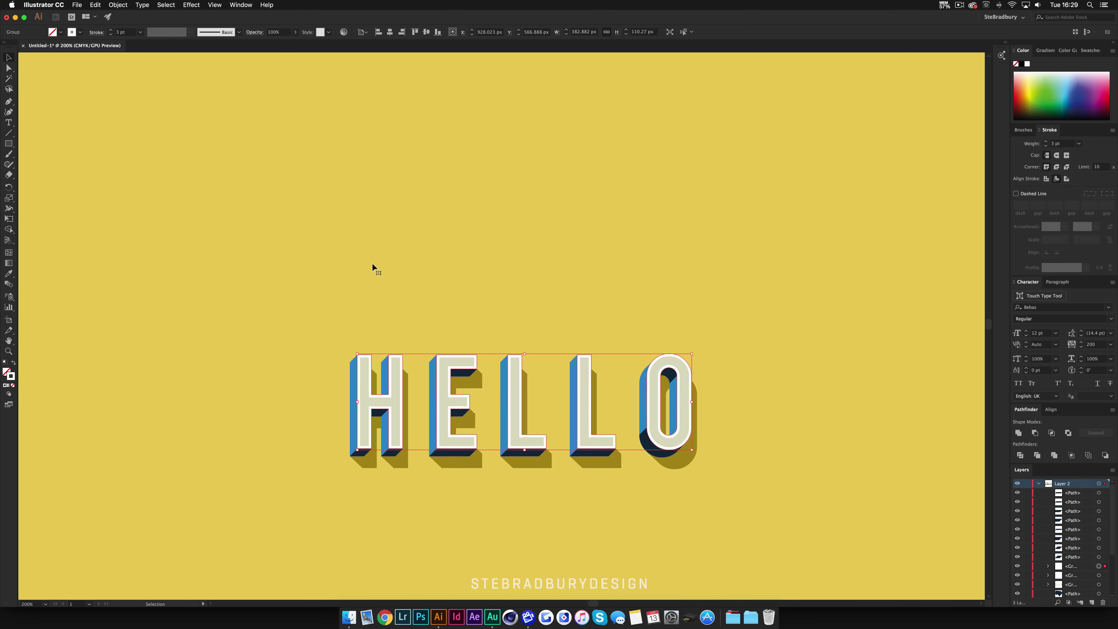
pyautogui.scroll(-1, 374, 265)
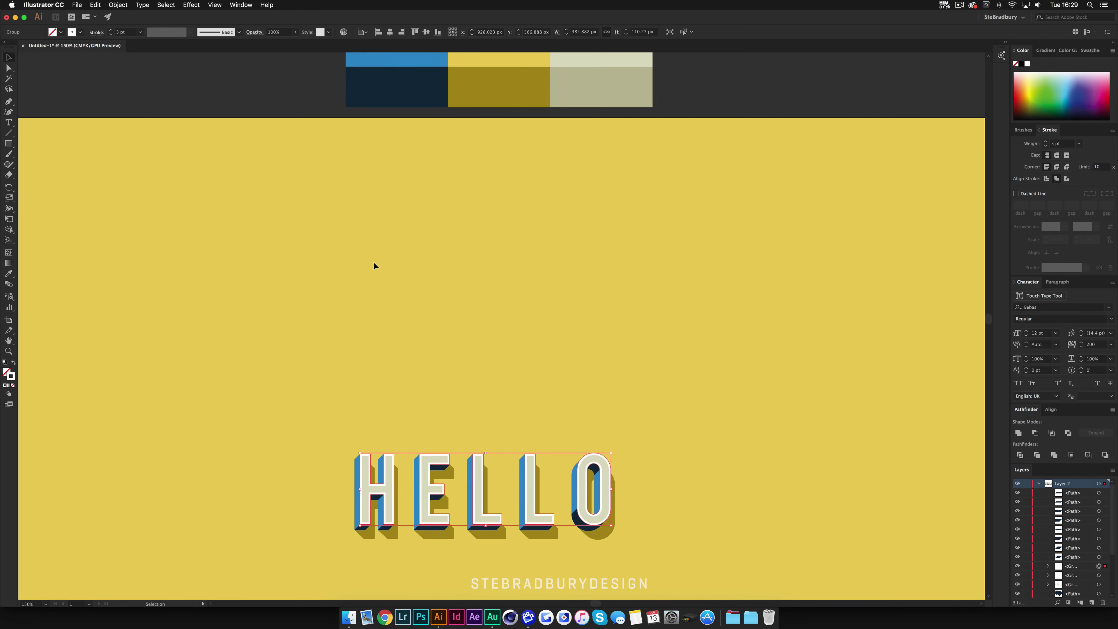
pyautogui.click(113, 322)
pyautogui.click(9, 274)
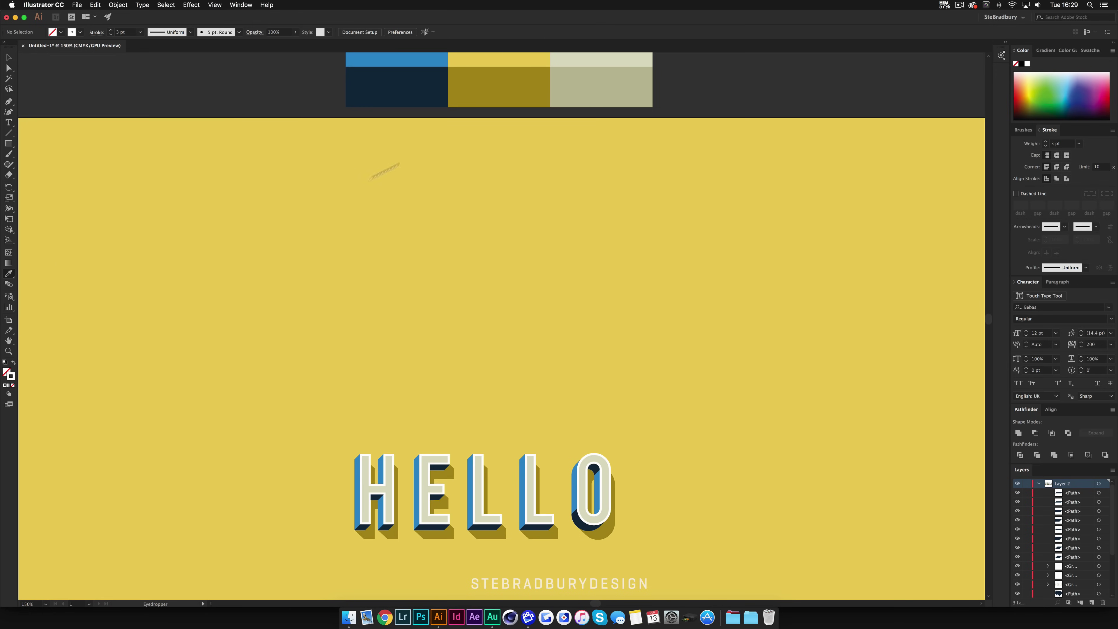
pyautogui.click(571, 95)
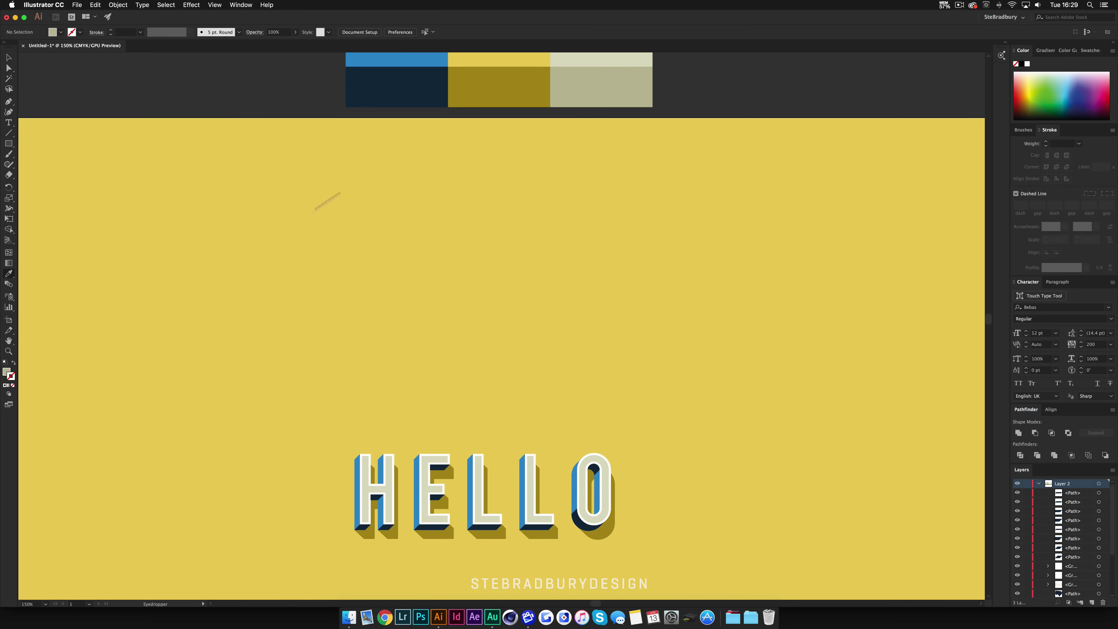
pyautogui.doubleClick(7, 372)
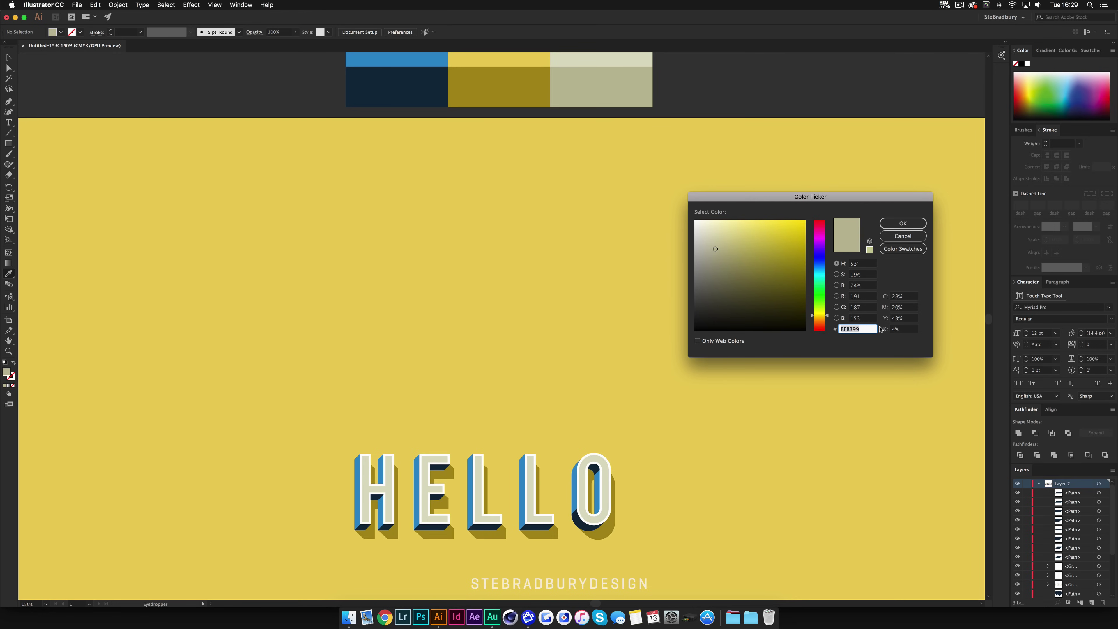
pyautogui.click(903, 235)
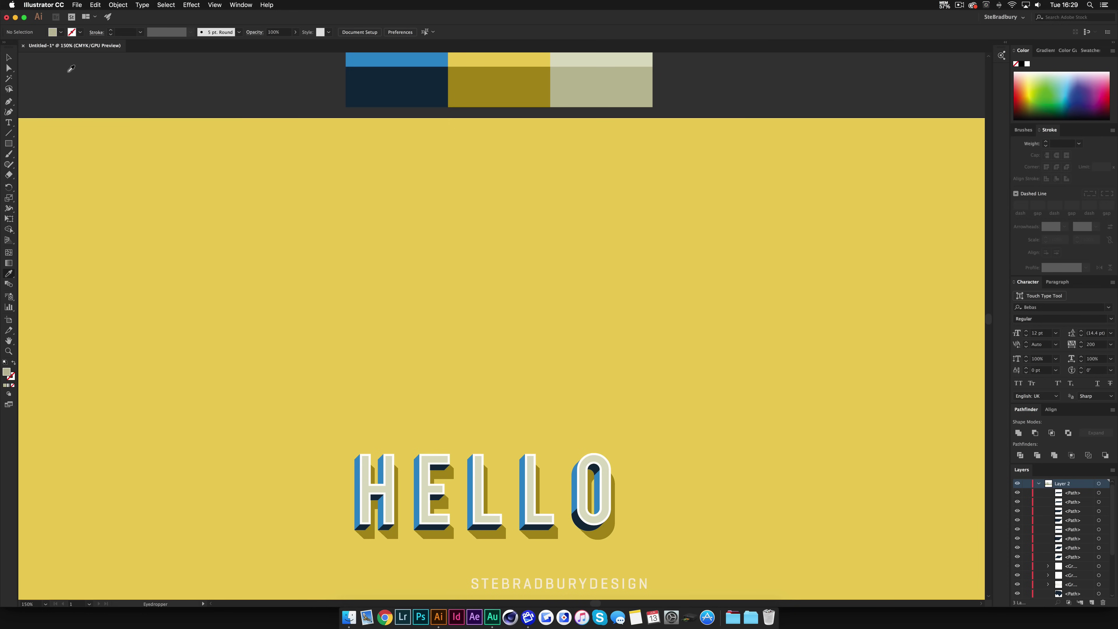
pyautogui.click(8, 58)
pyautogui.scroll(-3, 394, 325)
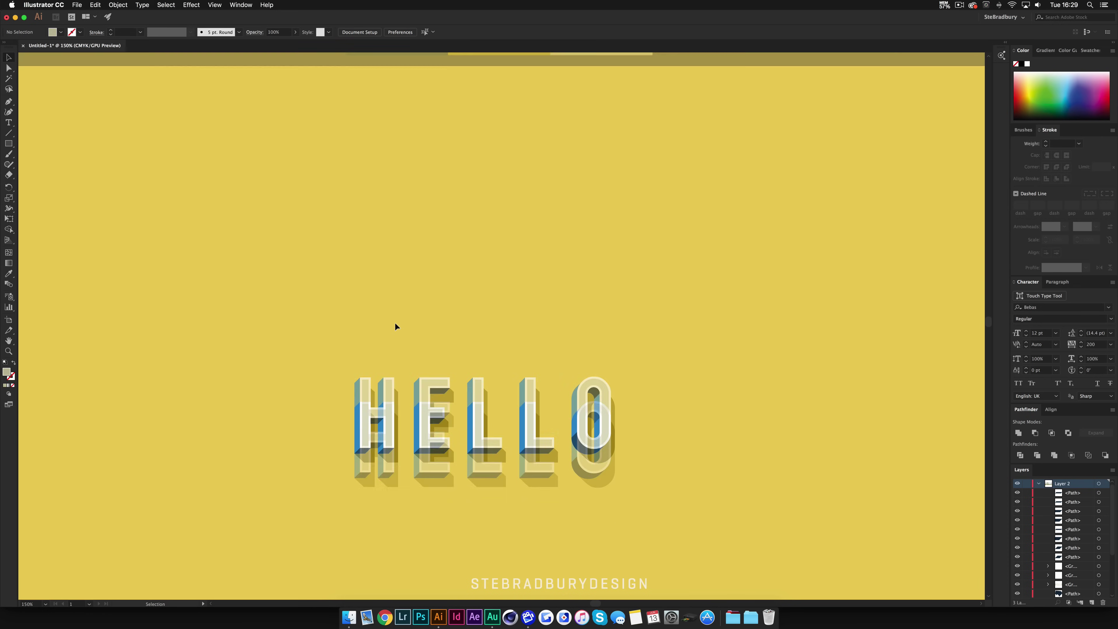
pyautogui.scroll(3, 415, 434)
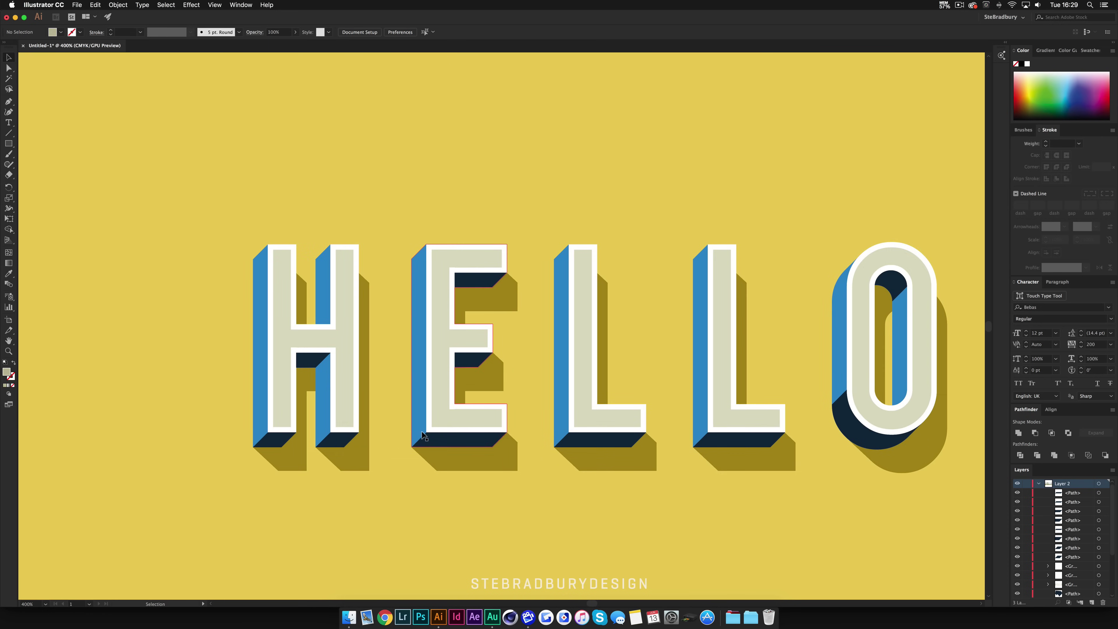
# Set the stroke colour of the duplicated HELLO outline group to the copied darker cream hex code.
pyautogui.click(430, 432)
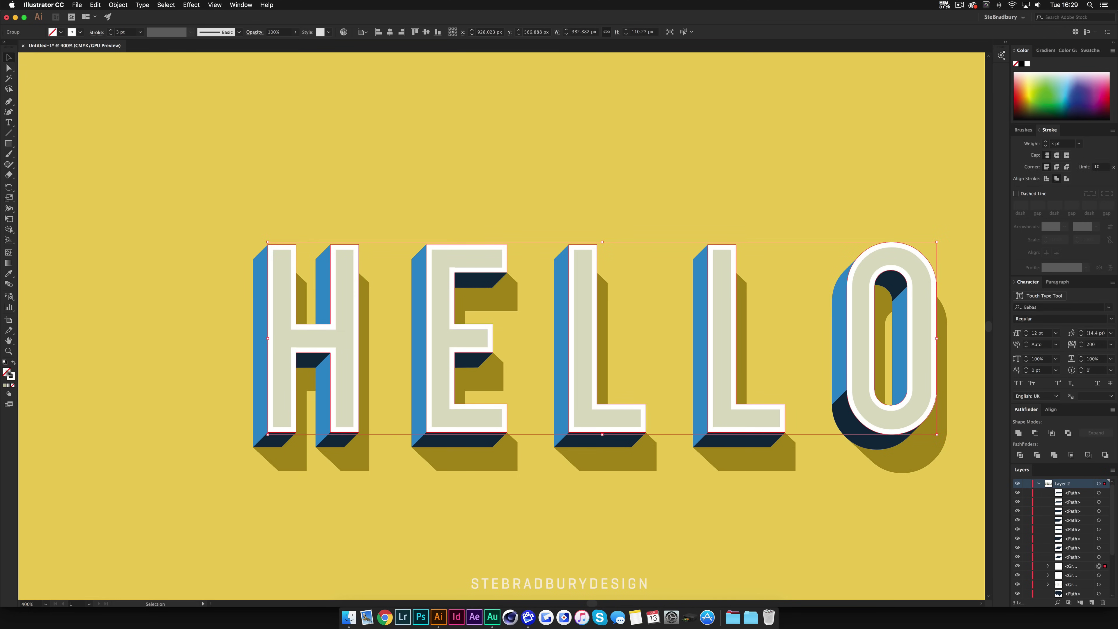
pyautogui.doubleClick(11, 377)
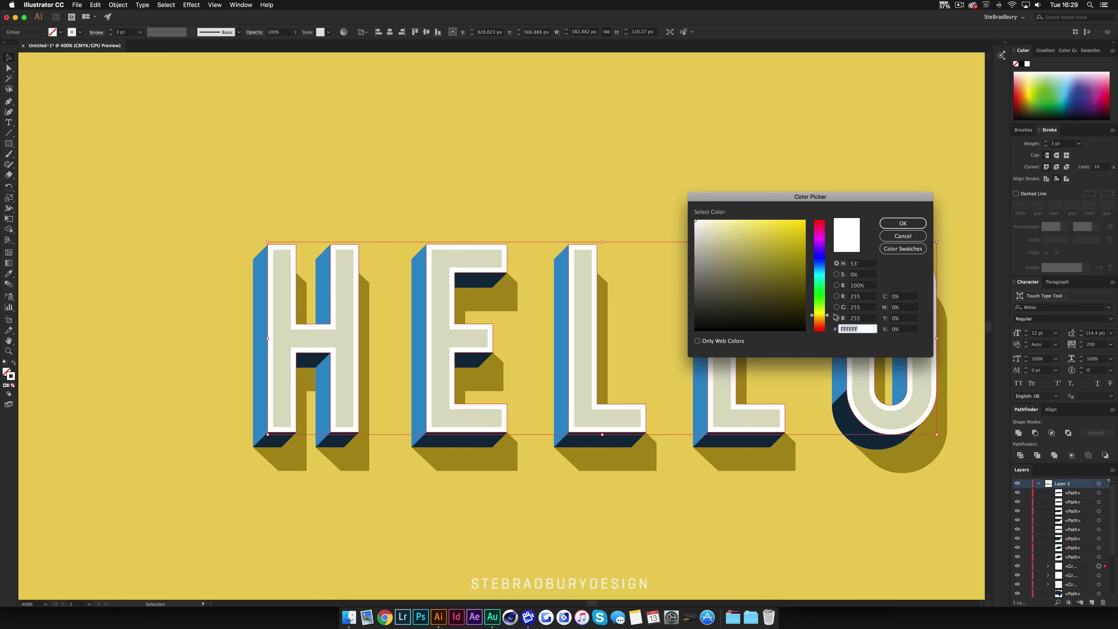
pyautogui.press('super+v')
pyautogui.click(903, 223)
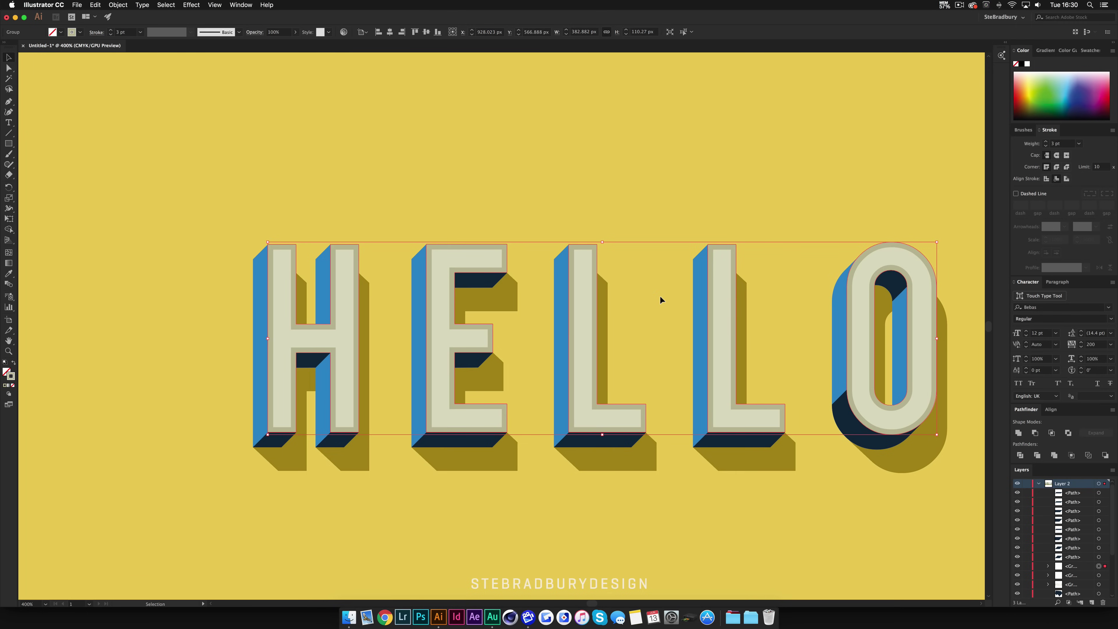
# Send the darker cream outline group one level back so it sits behind the white outline.
pyautogui.press('a')
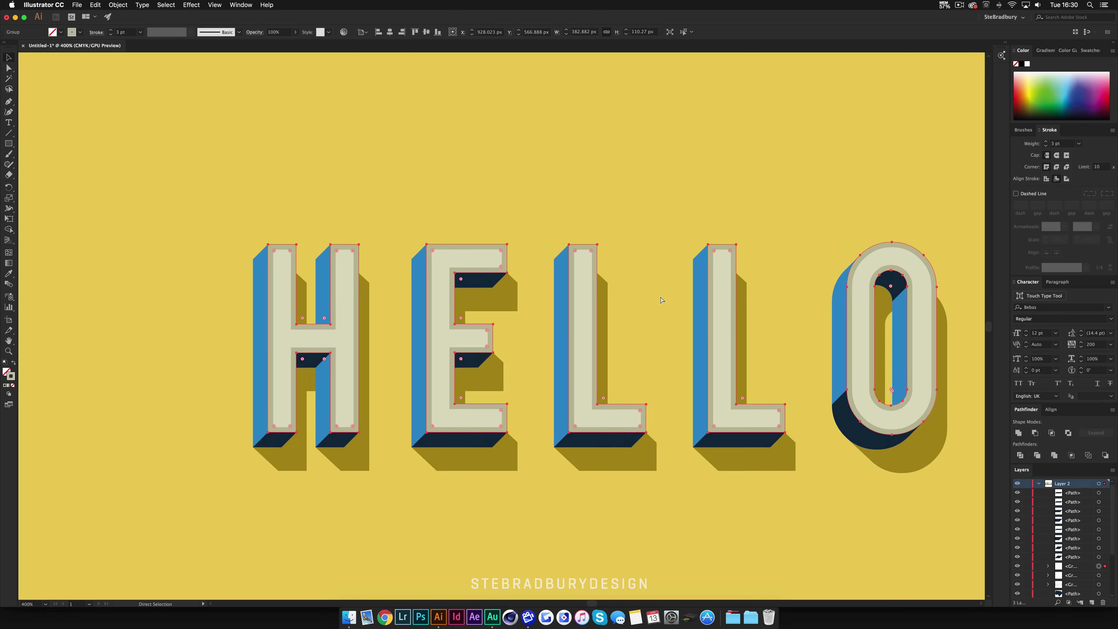
pyautogui.press('super+z')
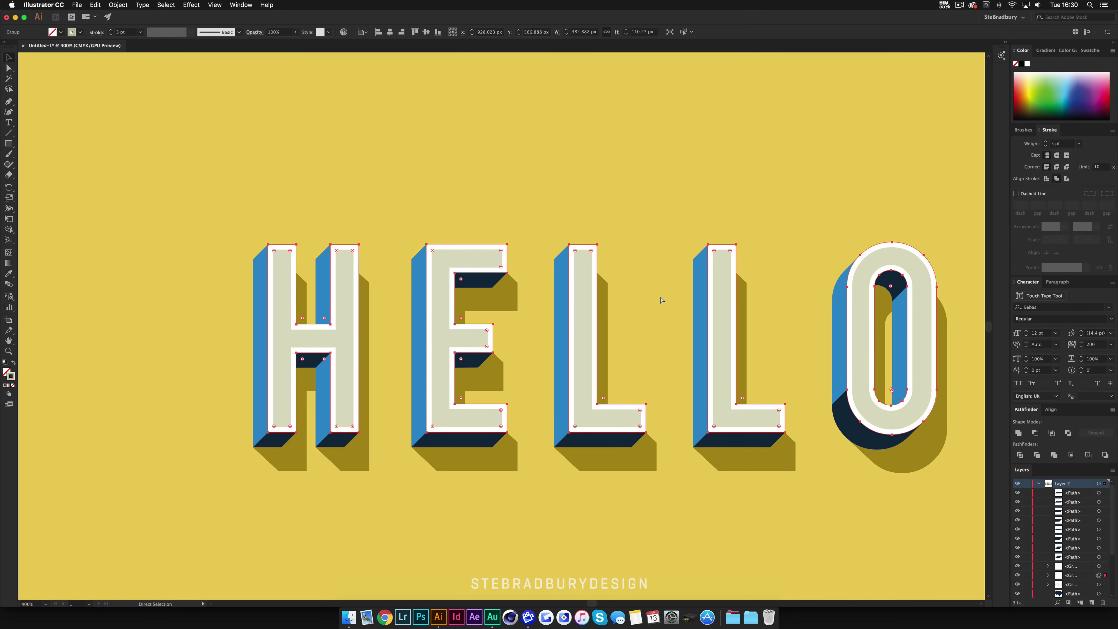
pyautogui.press('v')
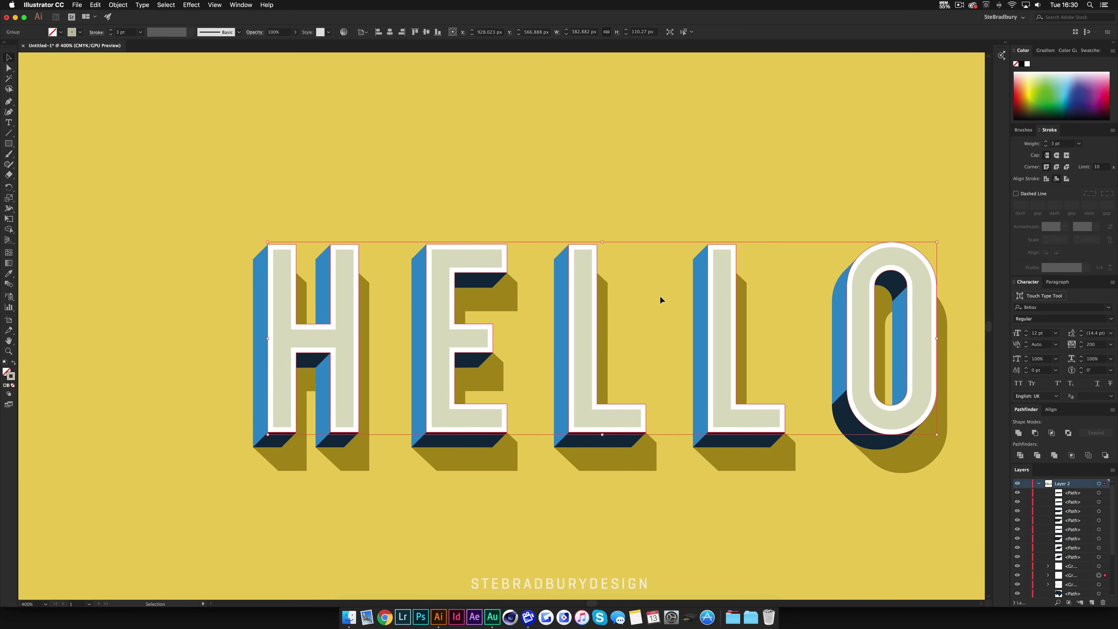
# Nudge the darker cream outline group 2 px to the left and 2 px down from the white outline.
pyautogui.press('super+shift+z')
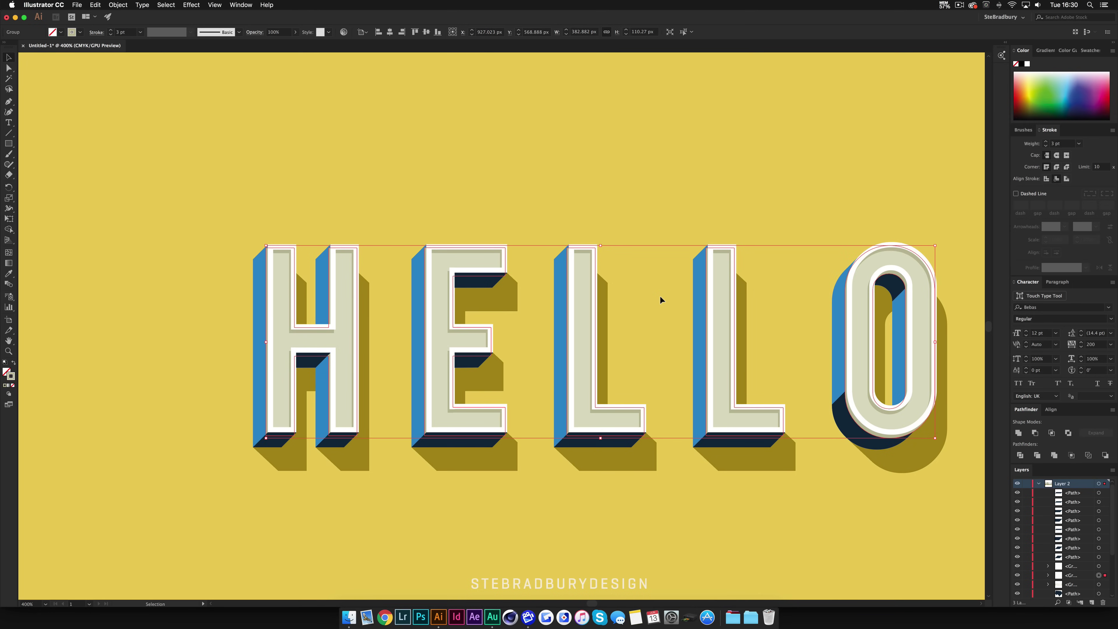
pyautogui.press('Left')
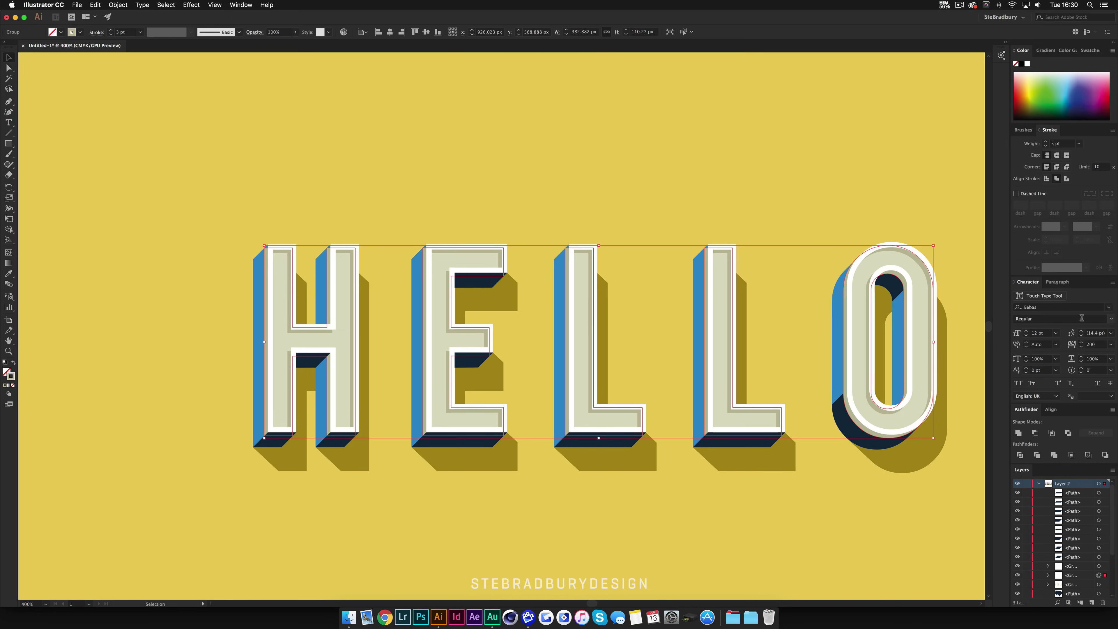
pyautogui.press('super+equal')
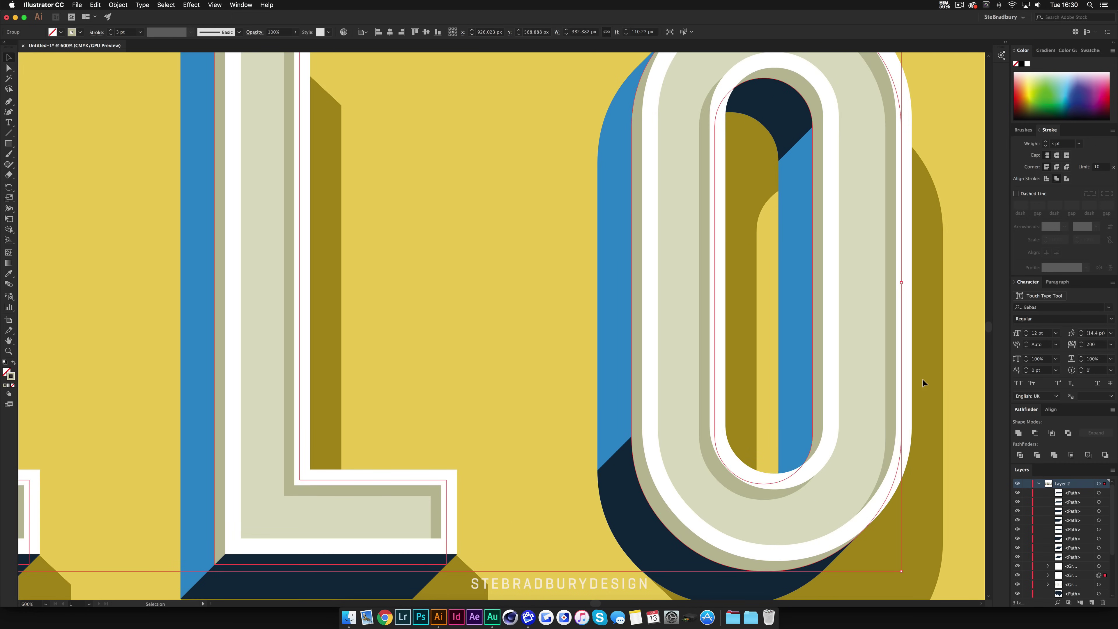
pyautogui.press('super+equal')
pyautogui.press('super+equal')
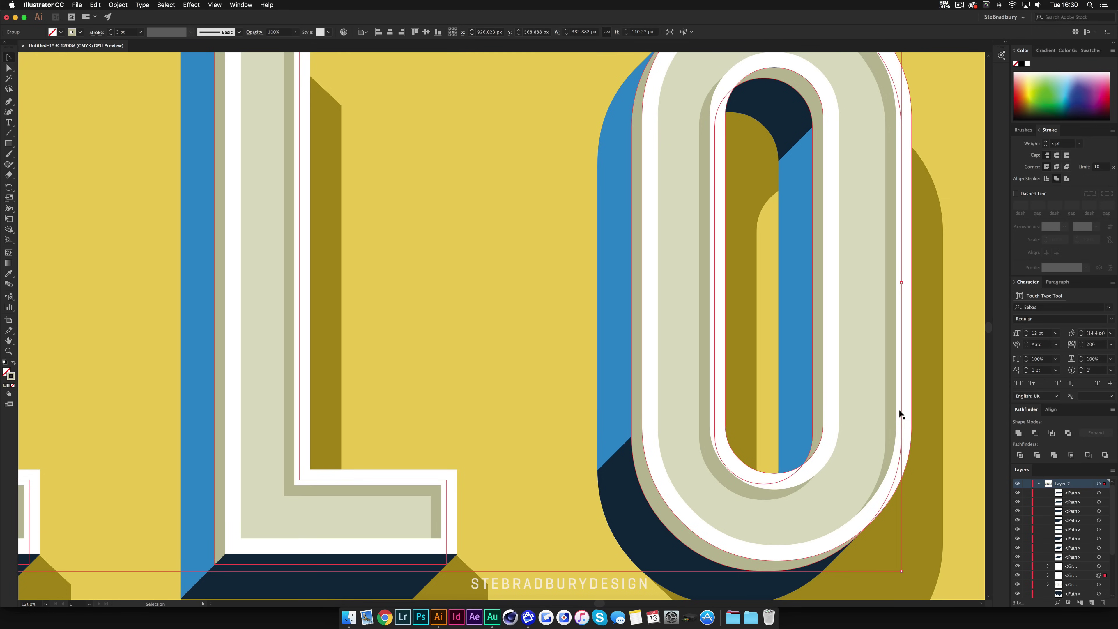
pyautogui.press('Left')
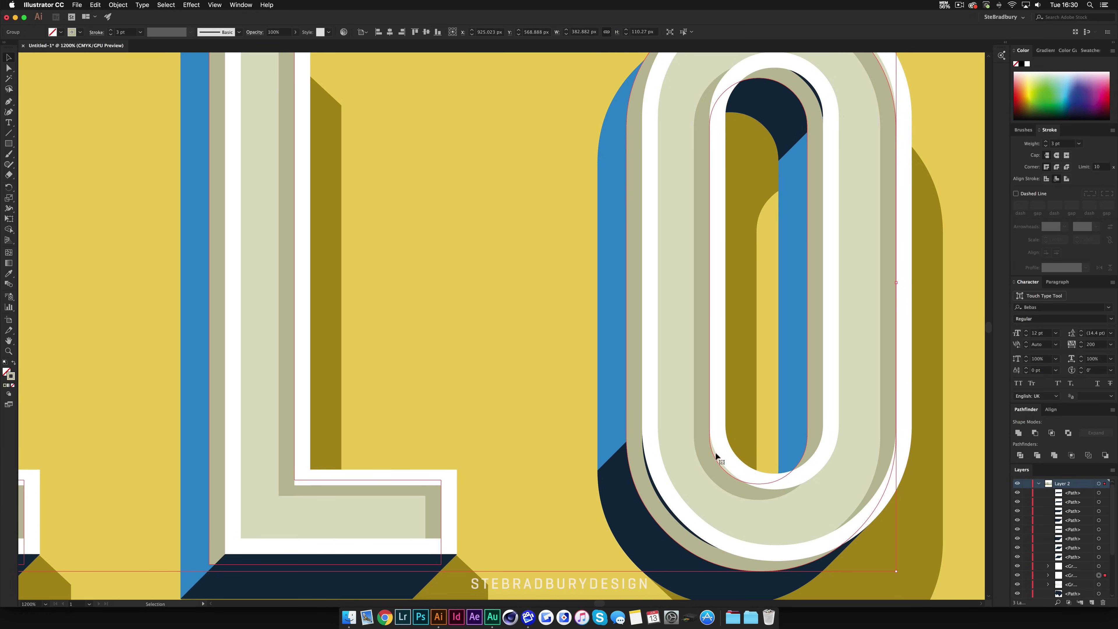
pyautogui.scroll(2, 857, 255)
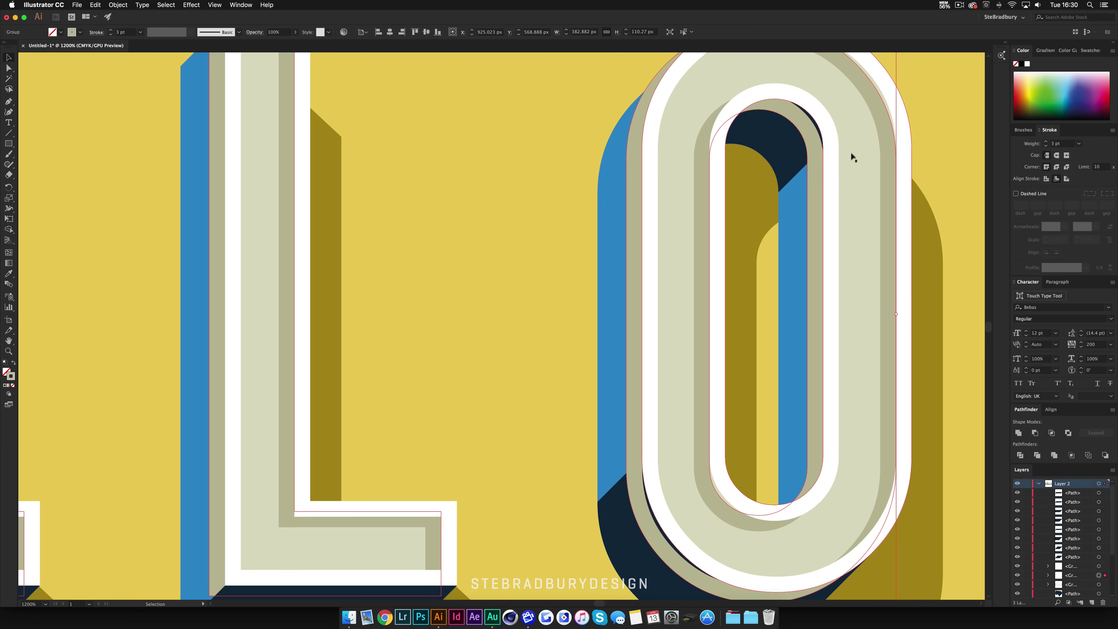
pyautogui.scroll(-1, 852, 158)
pyautogui.press('a')
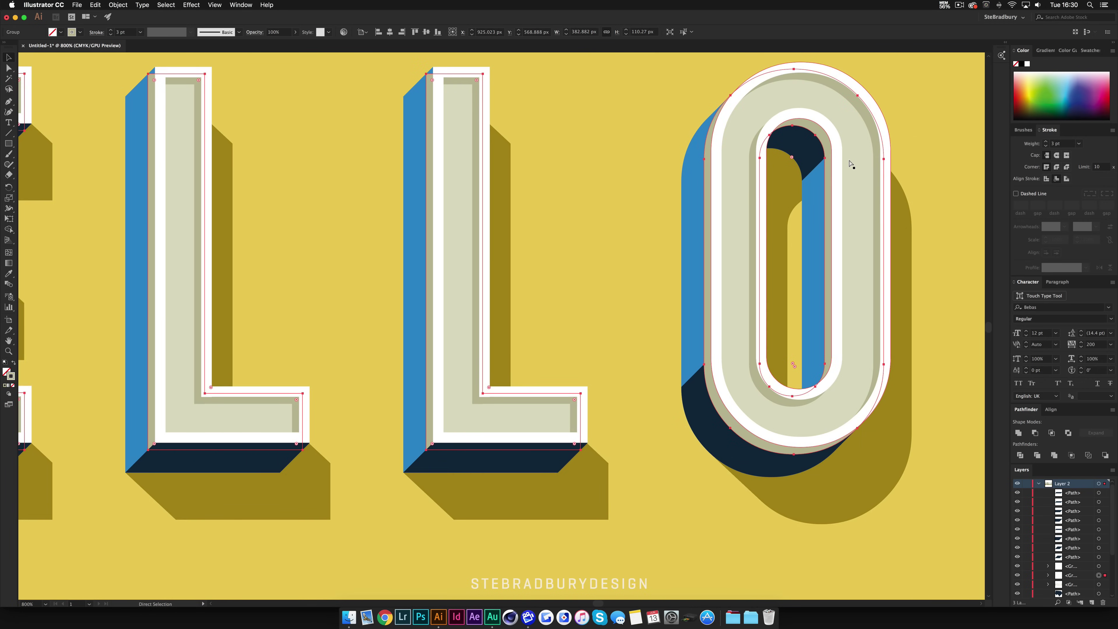
pyautogui.press('v')
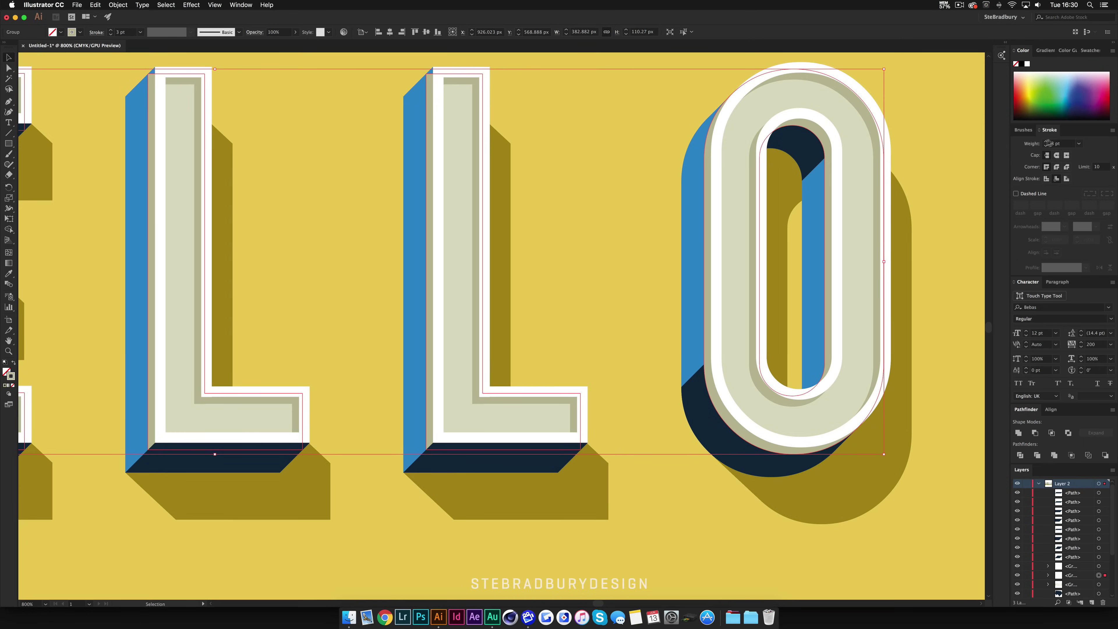
pyautogui.click(689, 502)
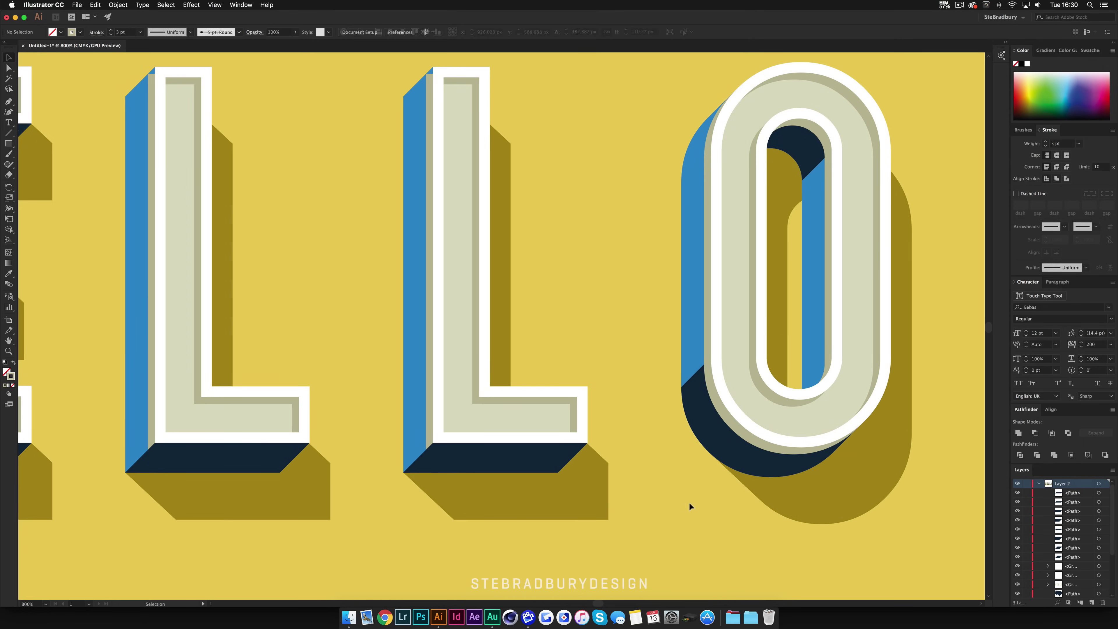
# Expand the appearance of the offset darker cream outline group so its strokes become filled shapes.
pyautogui.scroll(-1, 715, 493)
pyautogui.scroll(-1, 714, 497)
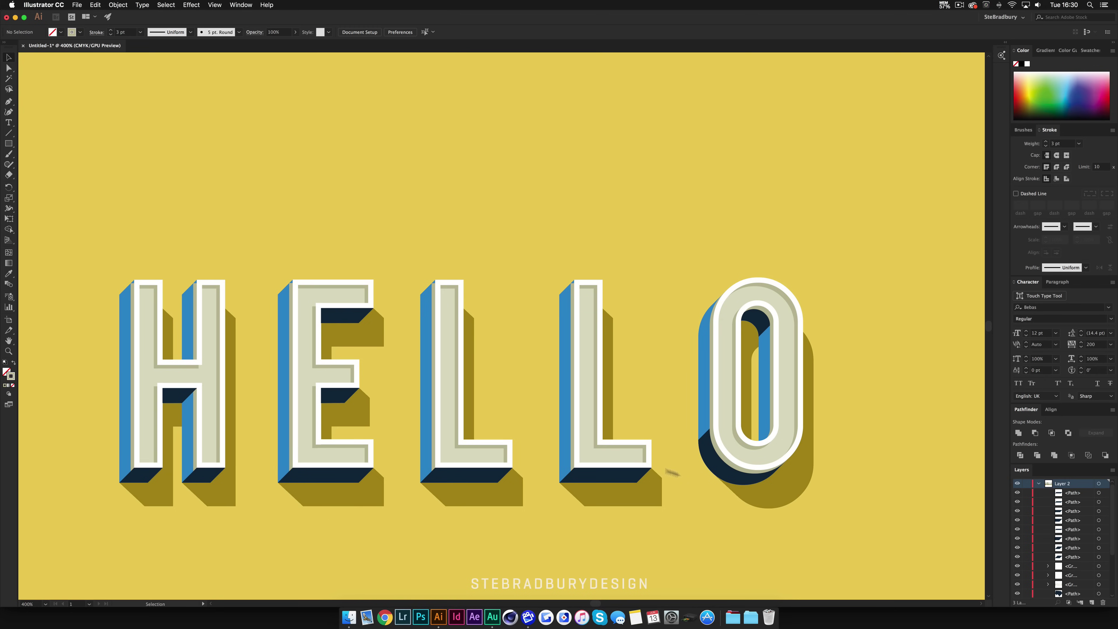
pyautogui.click(612, 447)
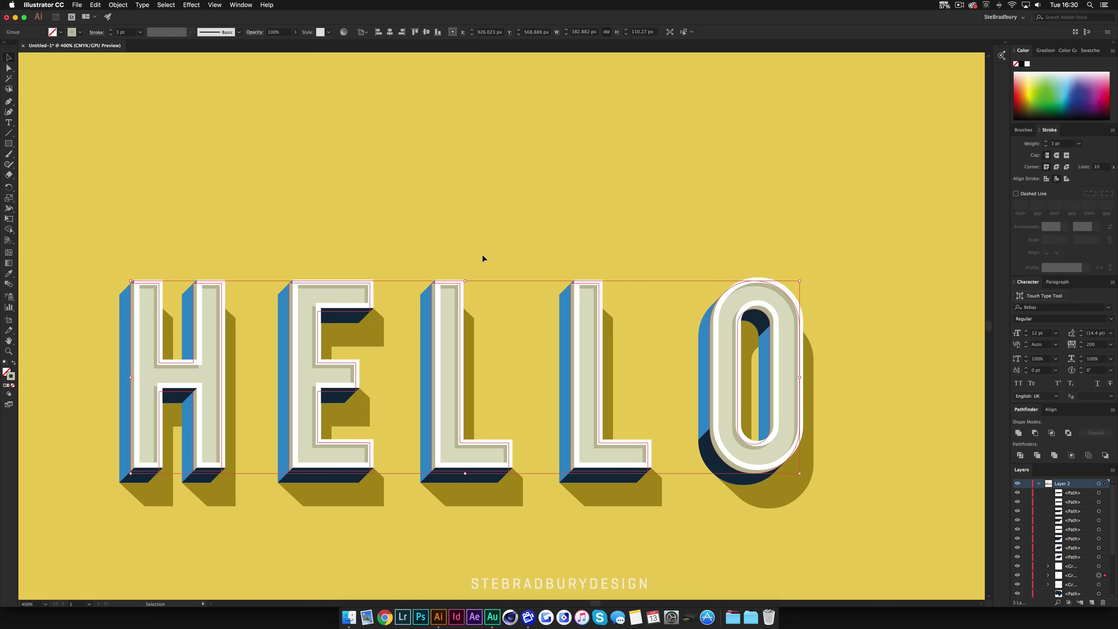
pyautogui.click(123, 5)
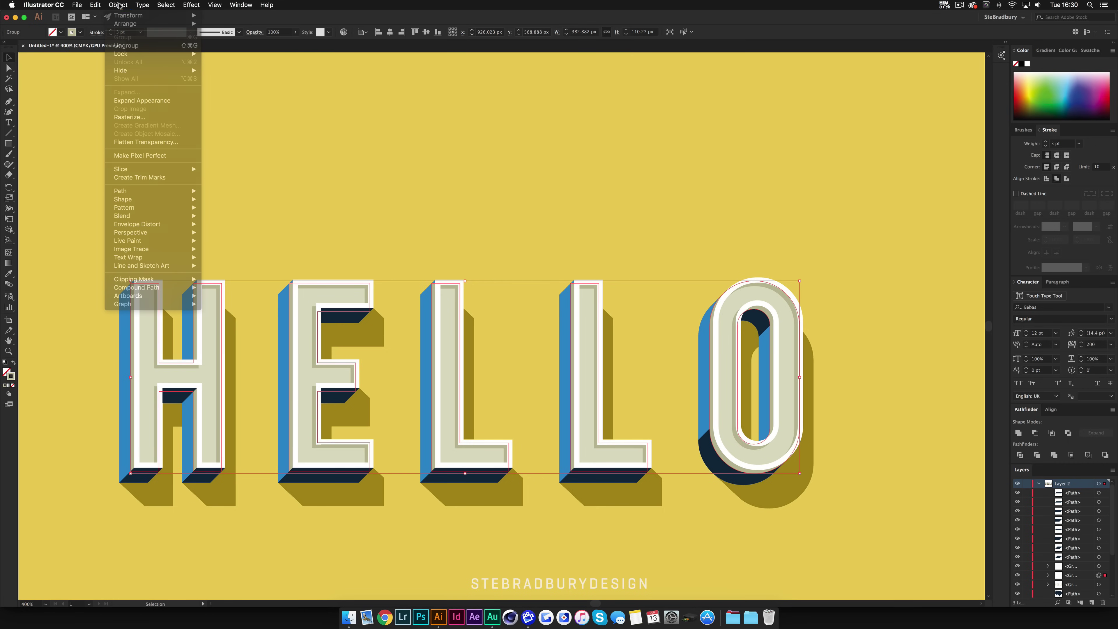
pyautogui.click(138, 101)
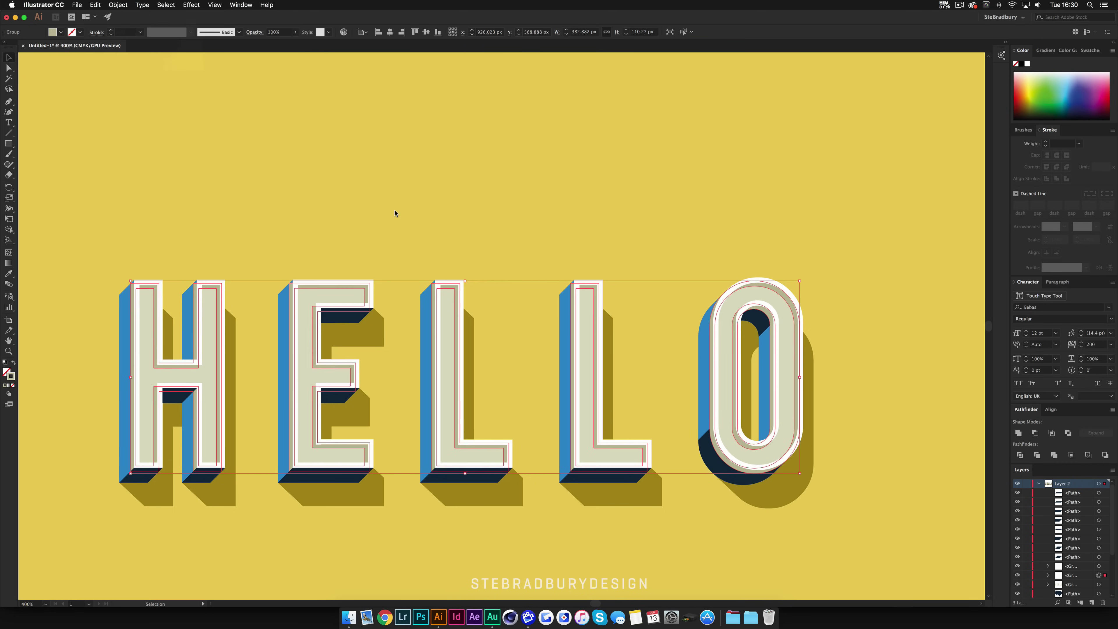
# With the cream letter faces and expanded outline selected together, remove the darker cream overhang outside the H using Shape Builder.
pyautogui.click(446, 345)
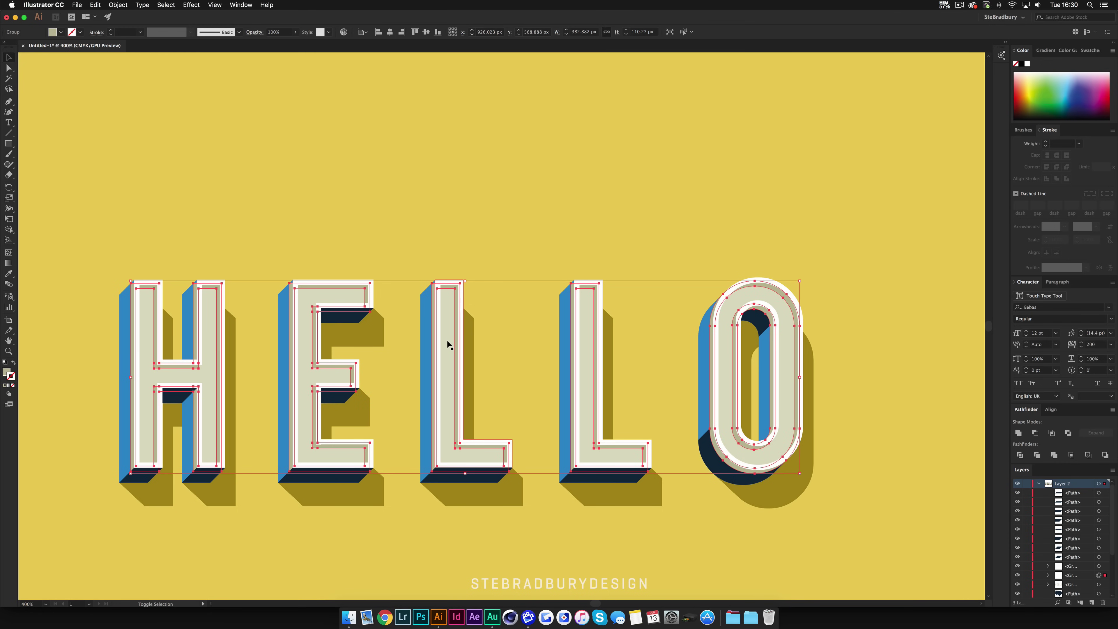
pyautogui.click(446, 340)
pyautogui.hscroll(-5, 445, 340)
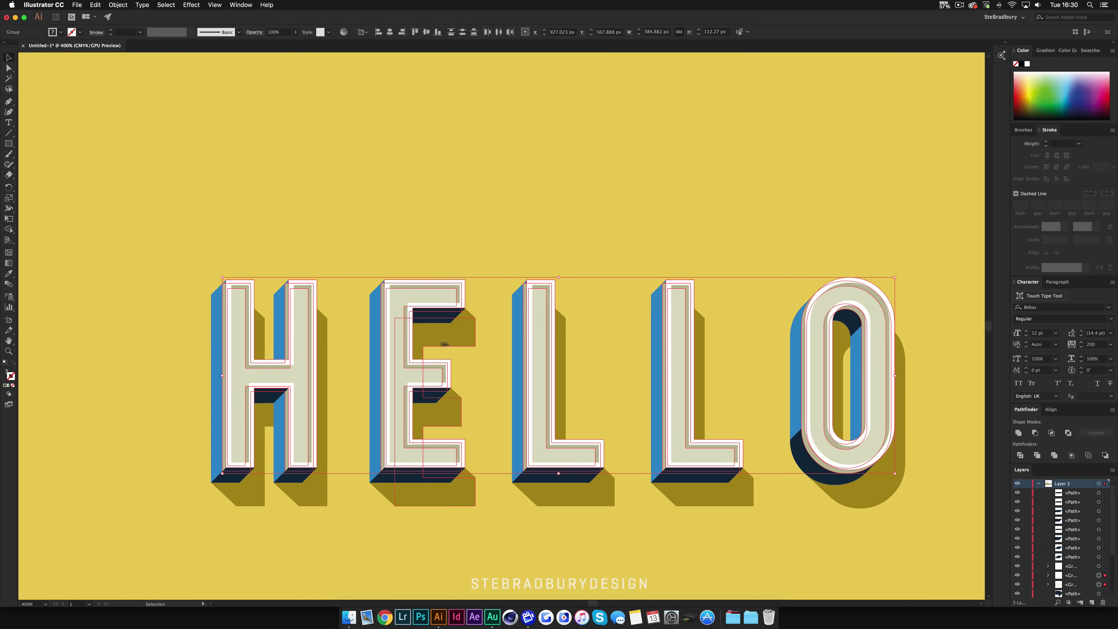
pyautogui.click(9, 229)
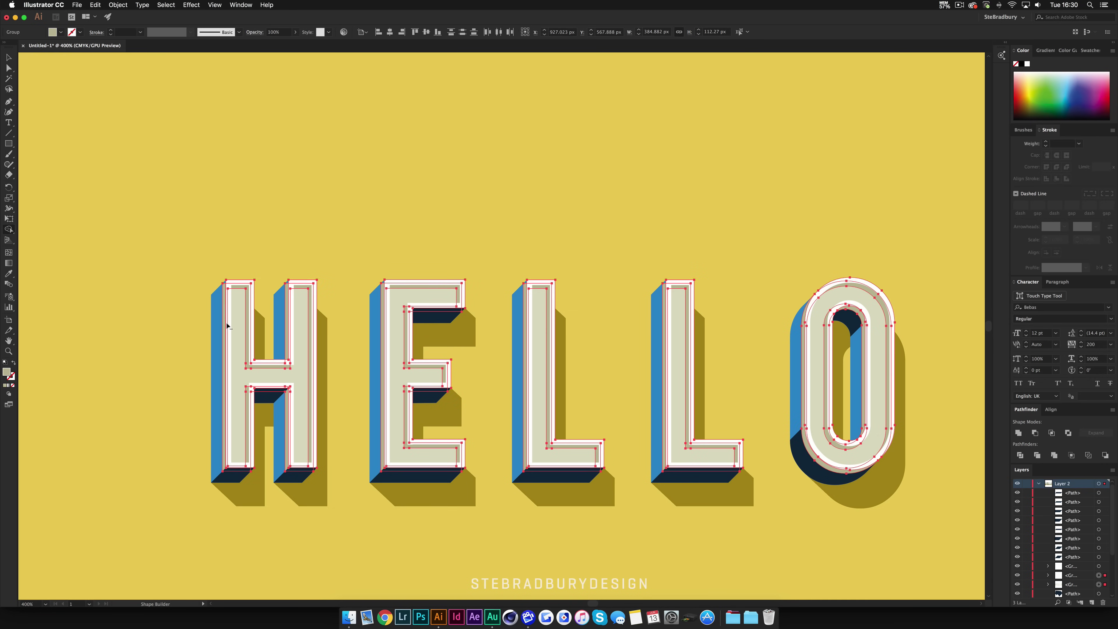
pyautogui.scroll(5, 226, 326)
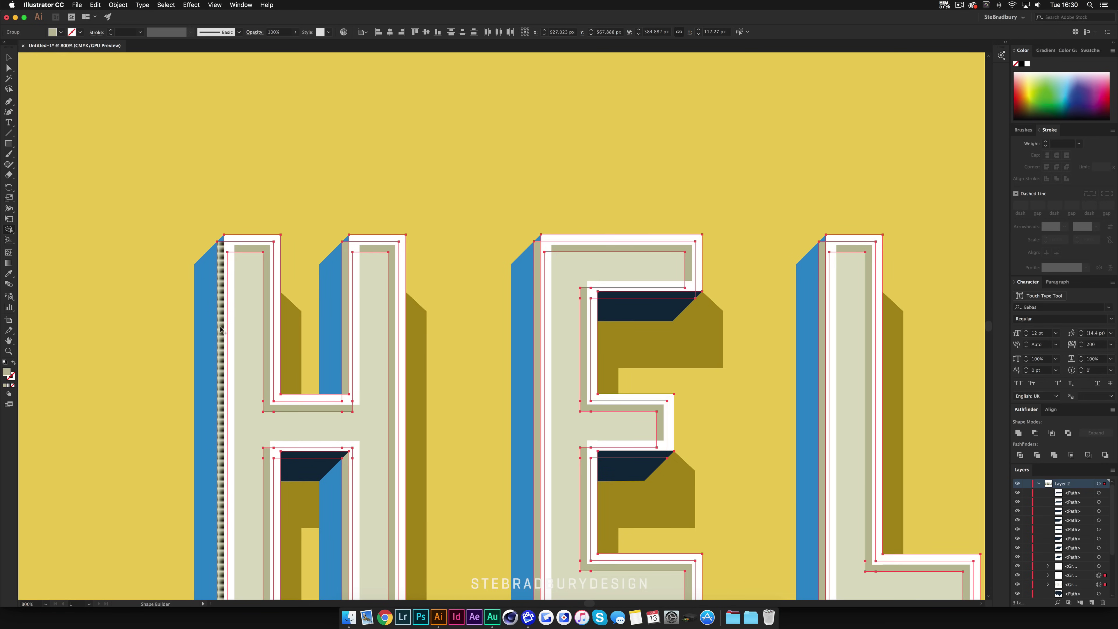
pyautogui.keyDown('alt'); pyautogui.click(221, 329); pyautogui.keyUp('alt')
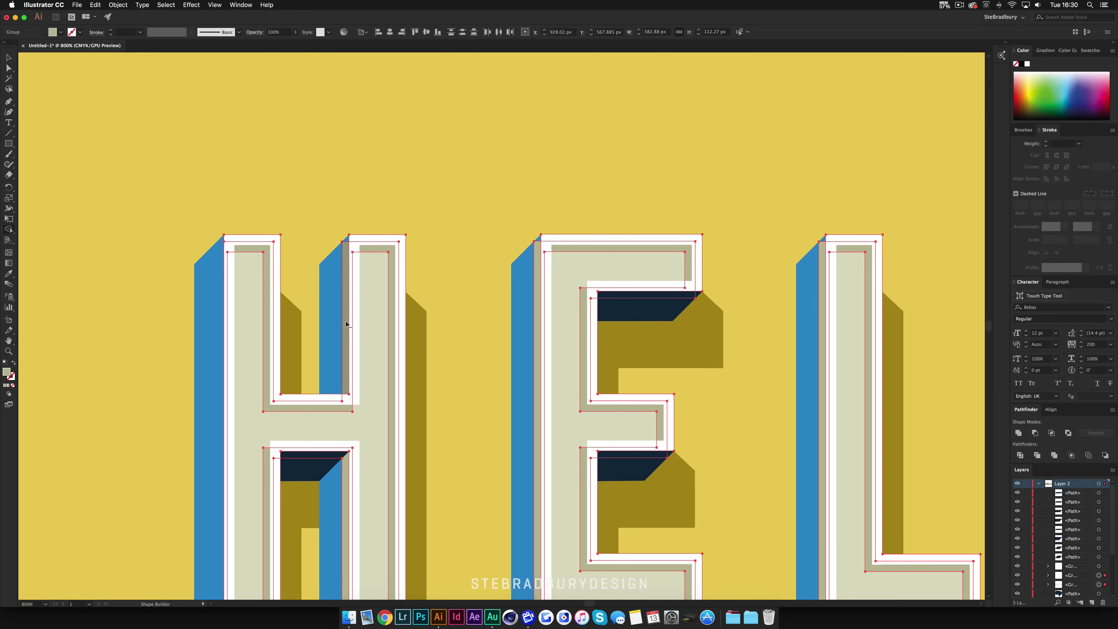
pyautogui.scroll(-3, 346, 324)
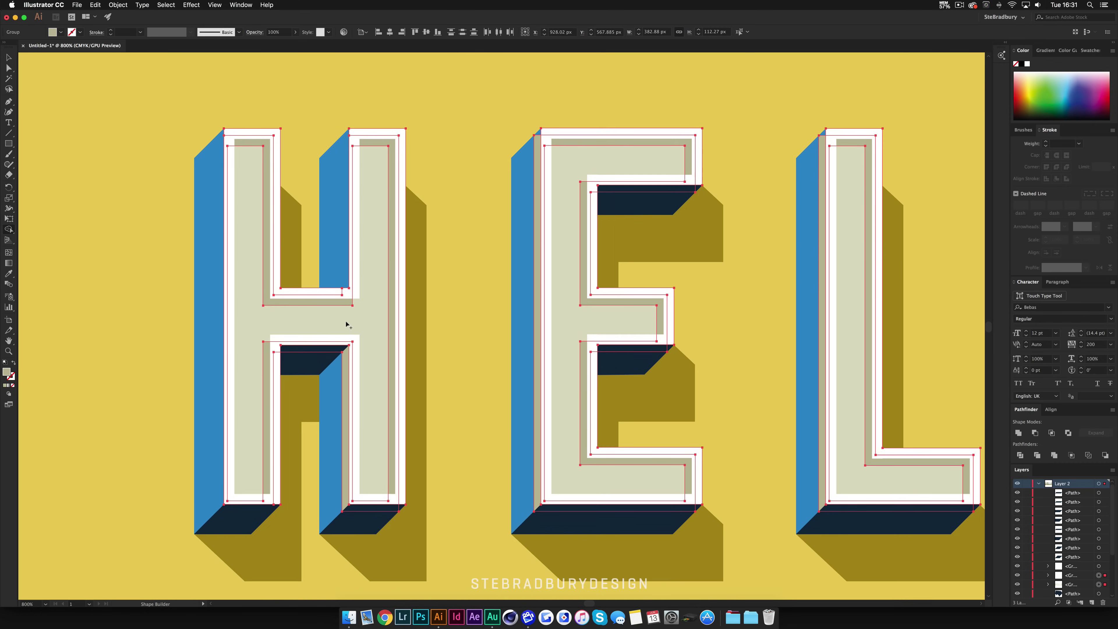
pyautogui.keyDown('alt'); pyautogui.click(347, 370); pyautogui.keyUp('alt')
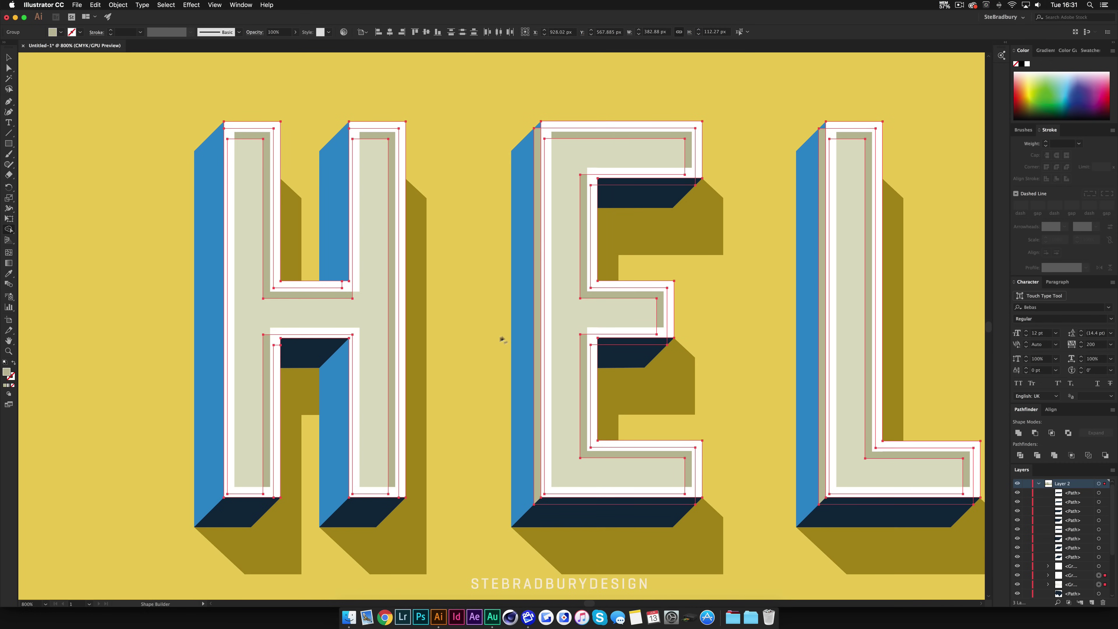
# Remove the darker cream overhang outside the E, both Ls and the O with Shape Builder, and deselect the artwork.
pyautogui.keyDown('alt'); pyautogui.click(538, 322); pyautogui.keyUp('alt')
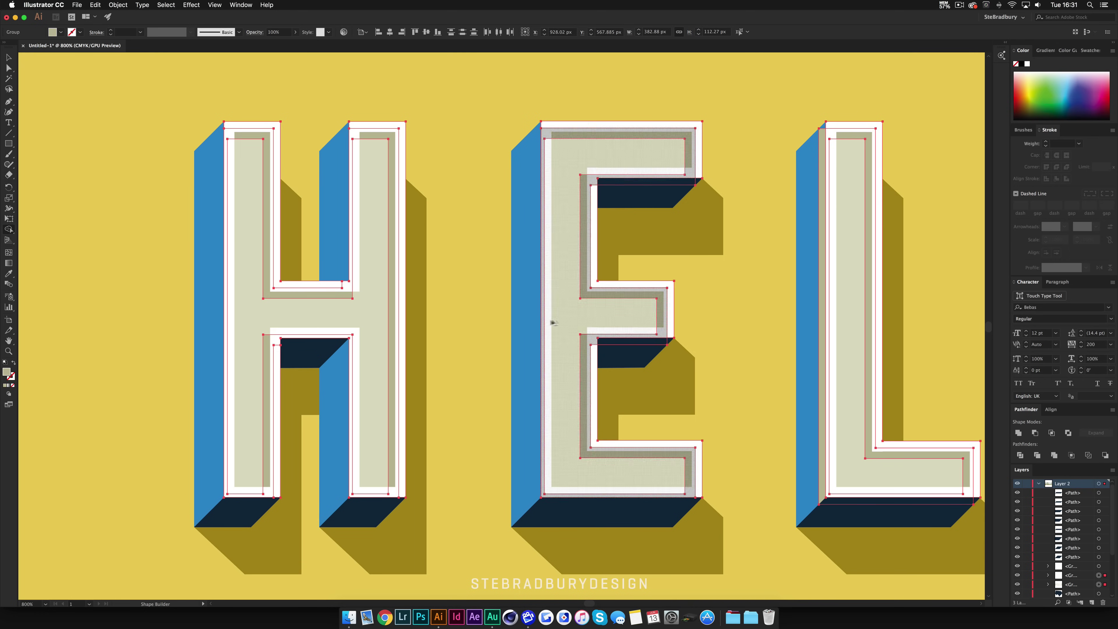
pyautogui.hscroll(10, 619, 342)
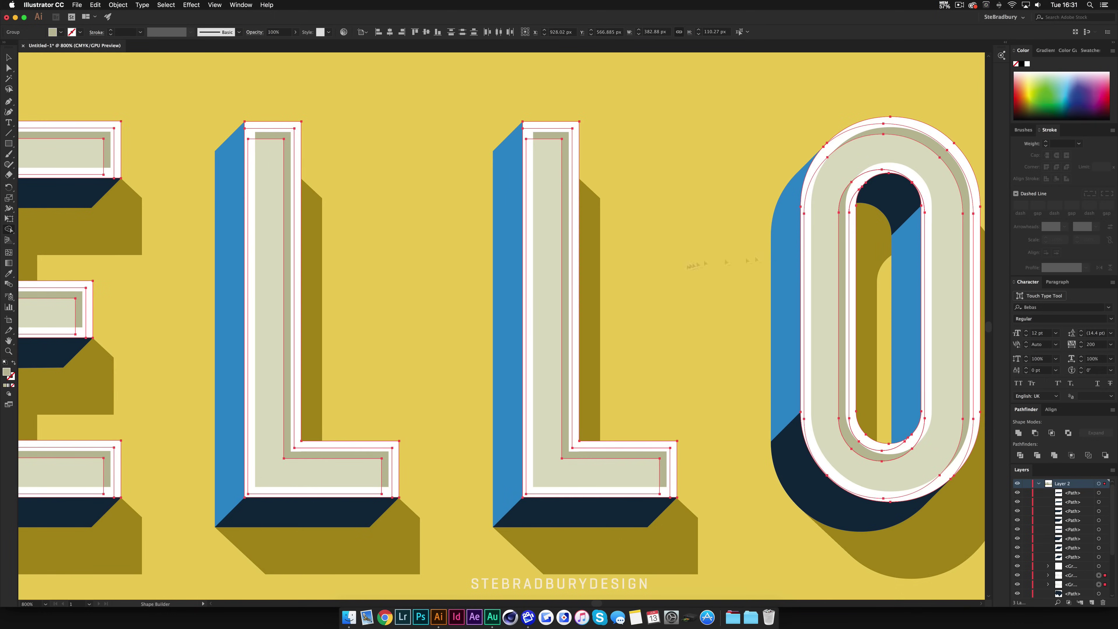
pyautogui.press('super+minus')
pyautogui.press('v')
pyautogui.press('super+shift+a')
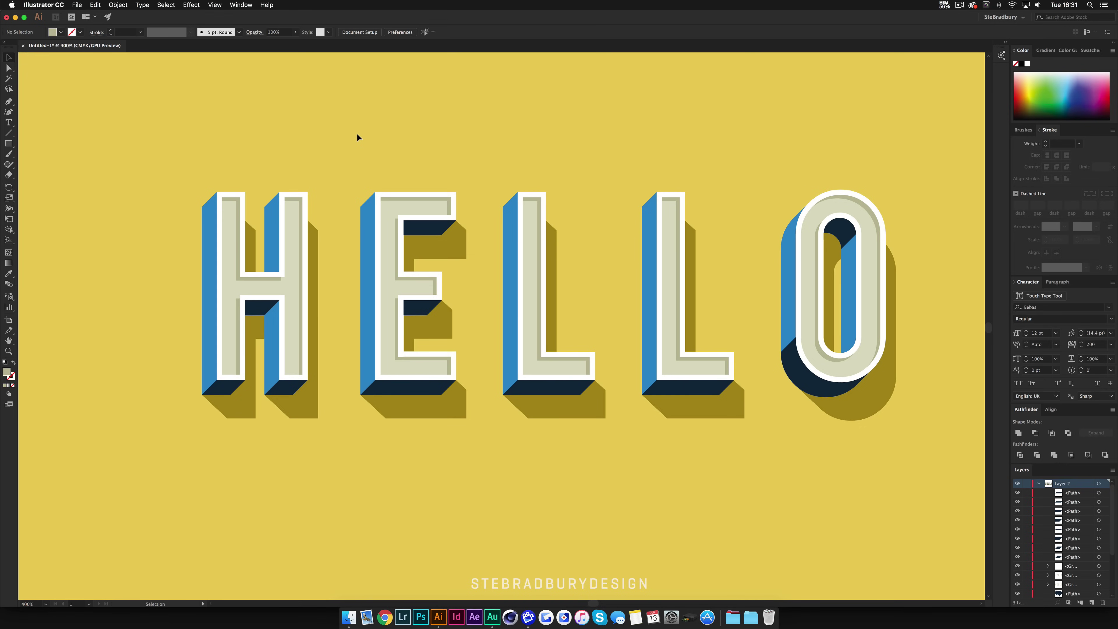
# Draw a square of about 139 px on the yellow background to the left of the HELLO lettering.
pyautogui.press('super+minus')
pyautogui.press('super+minus')
pyautogui.press('super+minus')
pyautogui.moveTo(356, 133); pyautogui.dragTo(427, 237)
pyautogui.press('super+plus')
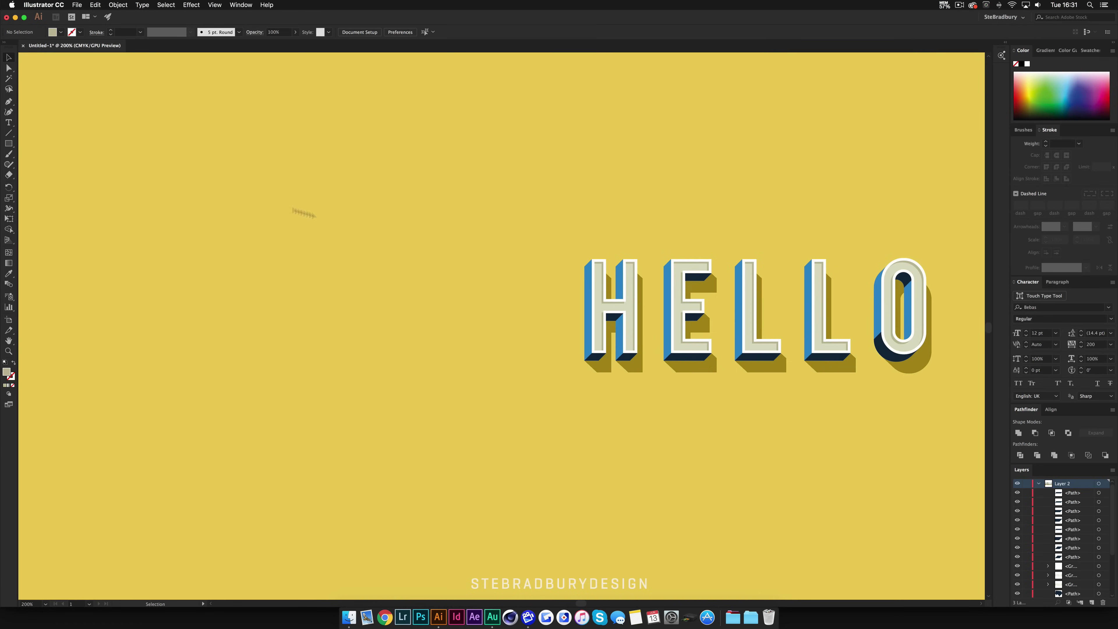
pyautogui.click(9, 143)
pyautogui.moveTo(528, 255); pyautogui.dragTo(407, 377)
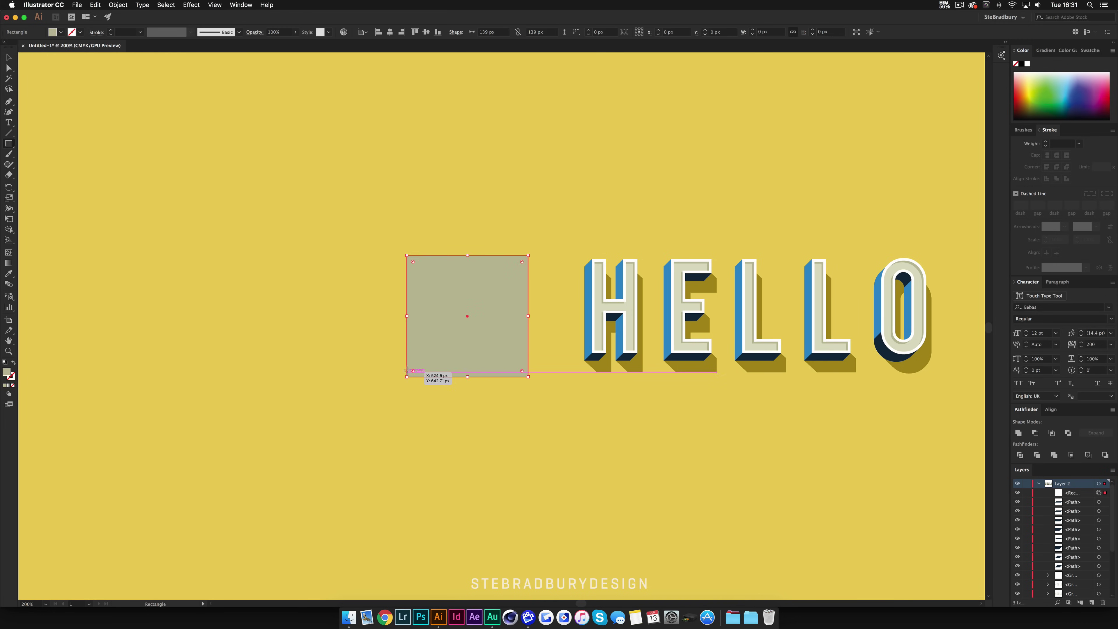
# Scale the square beside the lettering down proportionally to about 129 px and deselect it.
pyautogui.click(9, 59)
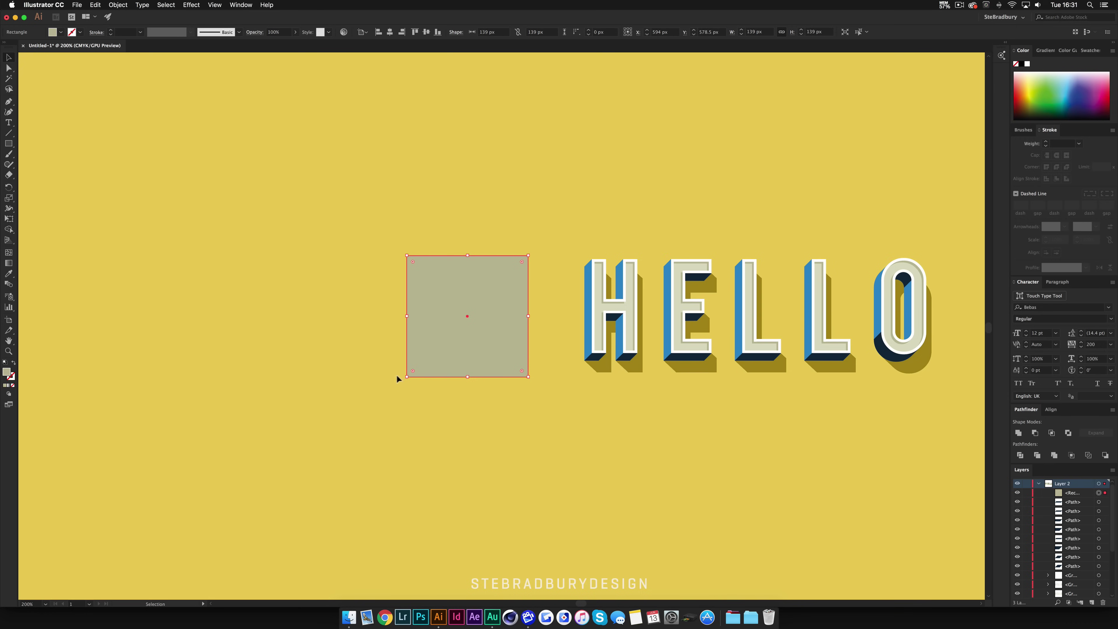
pyautogui.moveTo(406, 377); pyautogui.dragTo(415, 368)
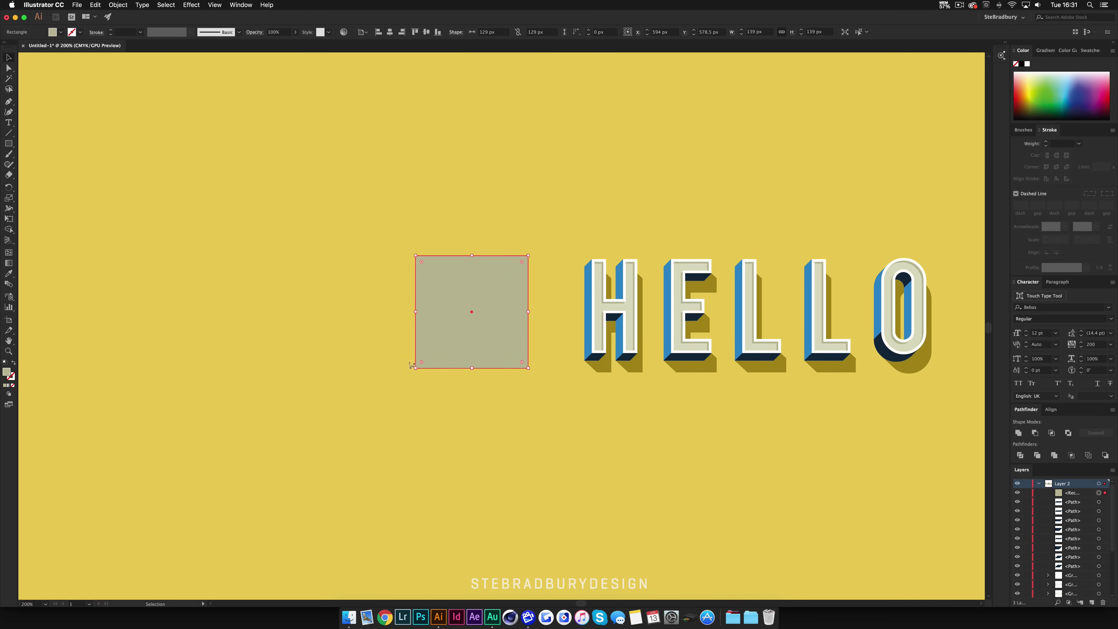
pyautogui.click(373, 354)
# Change the square's fill to a mid green from the colour spectrum and deselect it.
pyautogui.scroll(2, 492, 258)
pyautogui.click(452, 288)
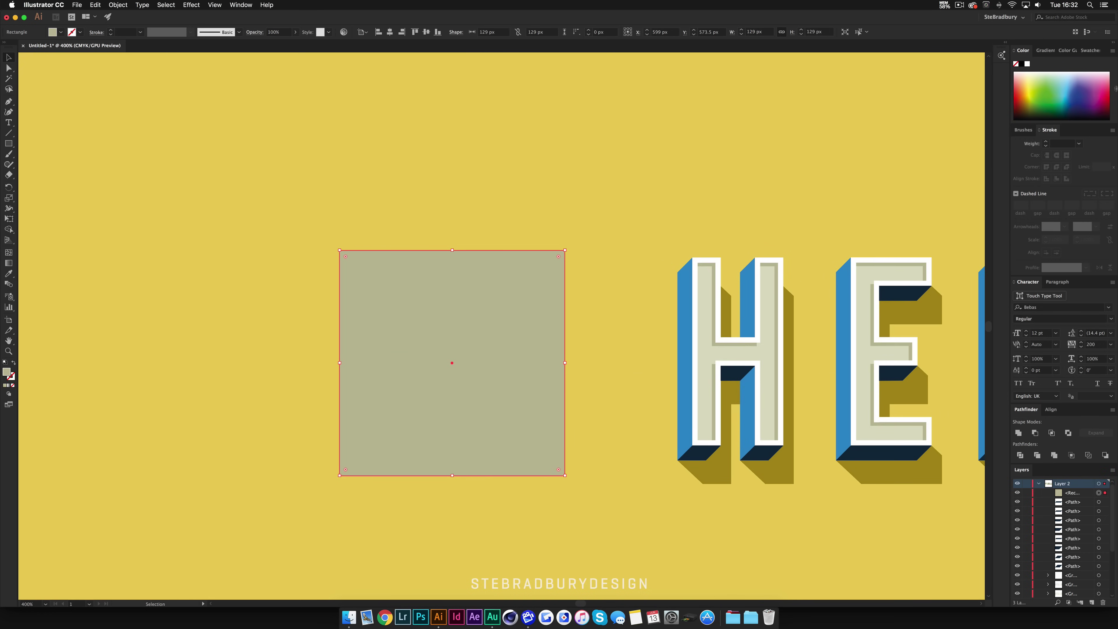
pyautogui.click(1058, 92)
pyautogui.click(326, 215)
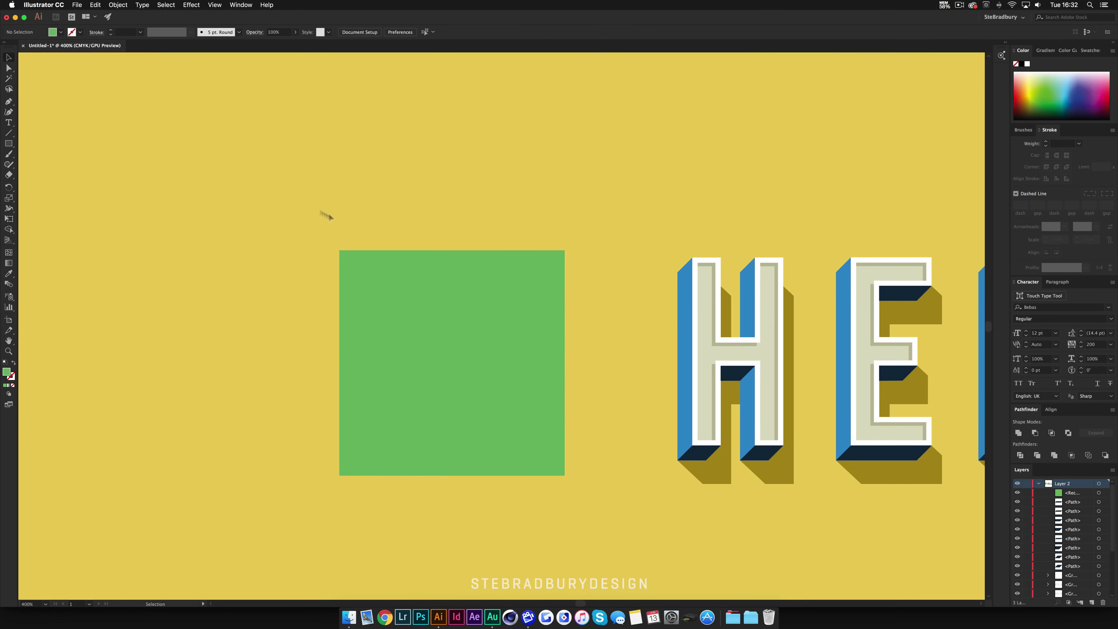
# Draw a straight line along the green square's upper edge from corner to corner with the Pen tool.
pyautogui.press('p')
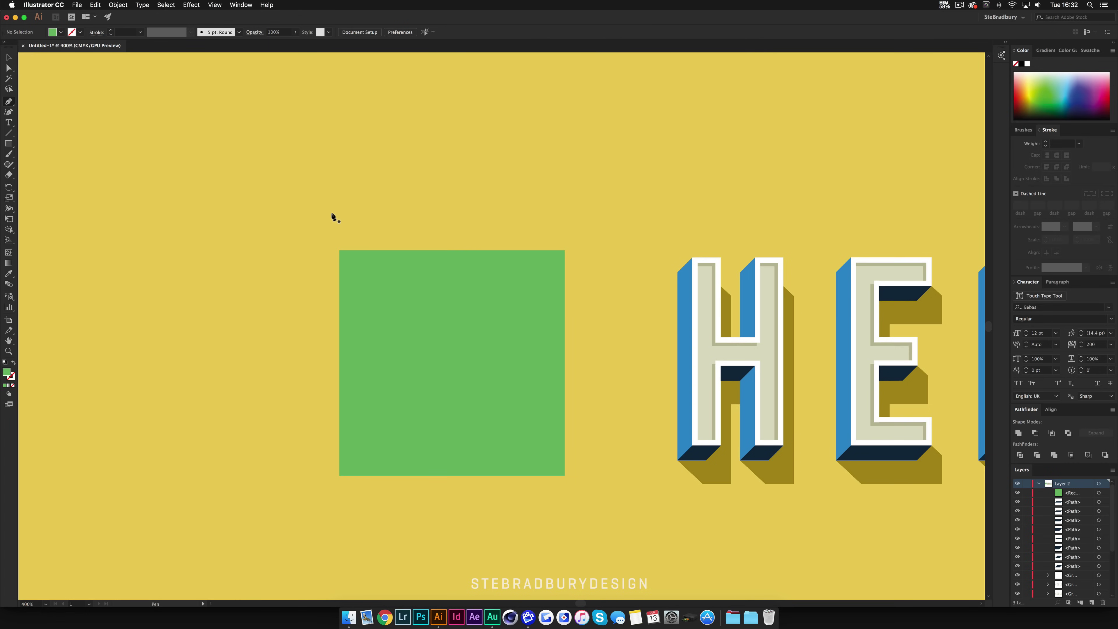
pyautogui.click(339, 250)
pyautogui.click(565, 250)
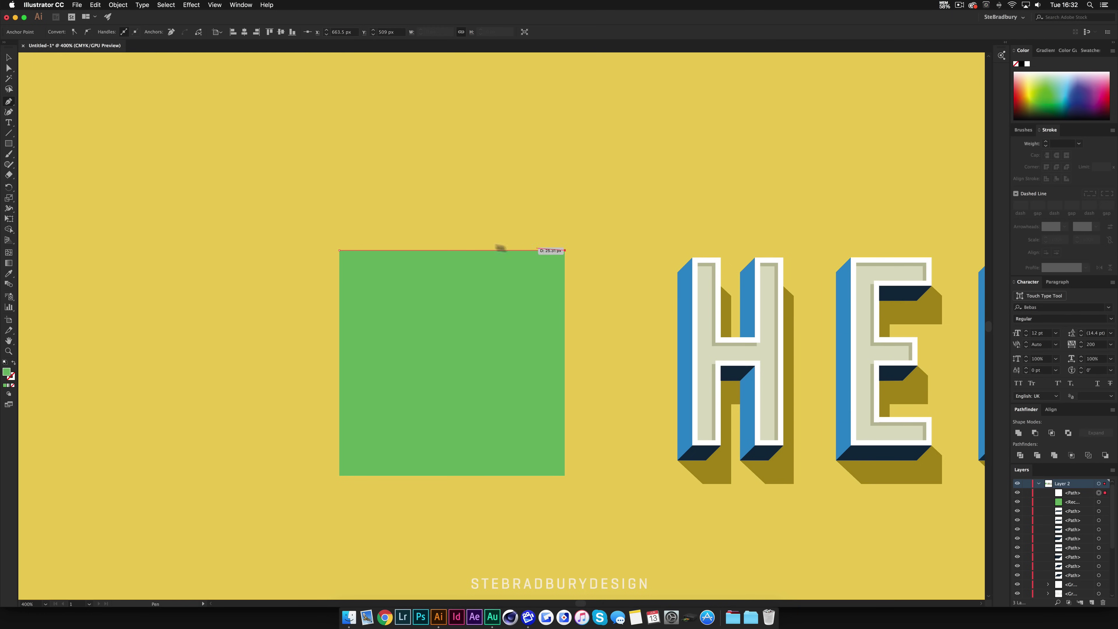
# Swap the line's fill and stroke, set the stroke colour to dark green 42933A, and deselect the line.
pyautogui.press('v')
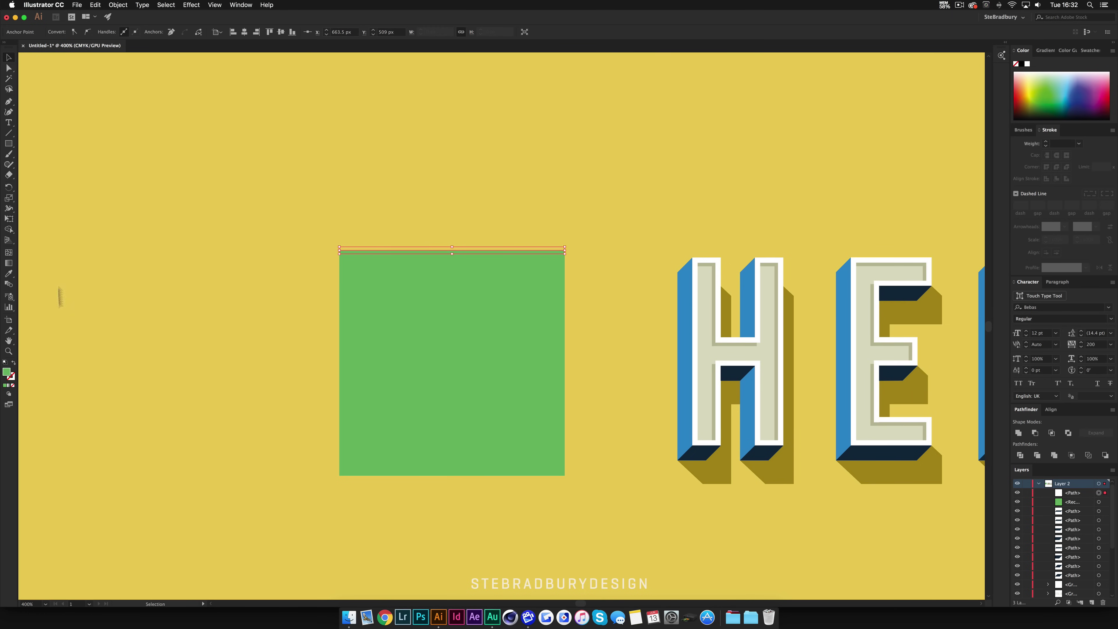
pyautogui.click(14, 362)
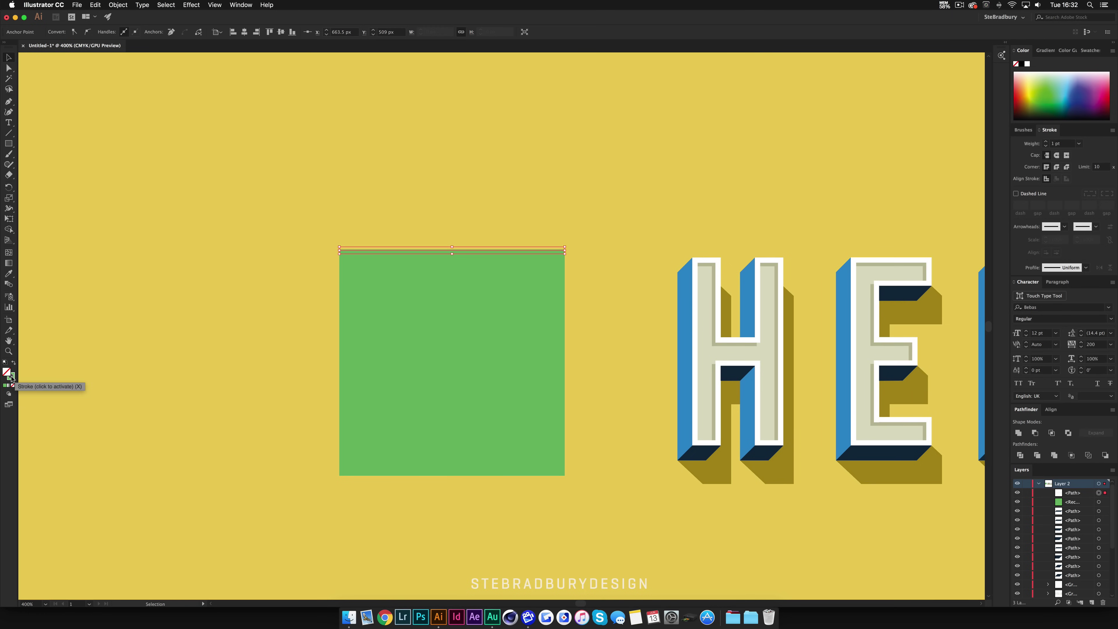
pyautogui.doubleClick(10, 375)
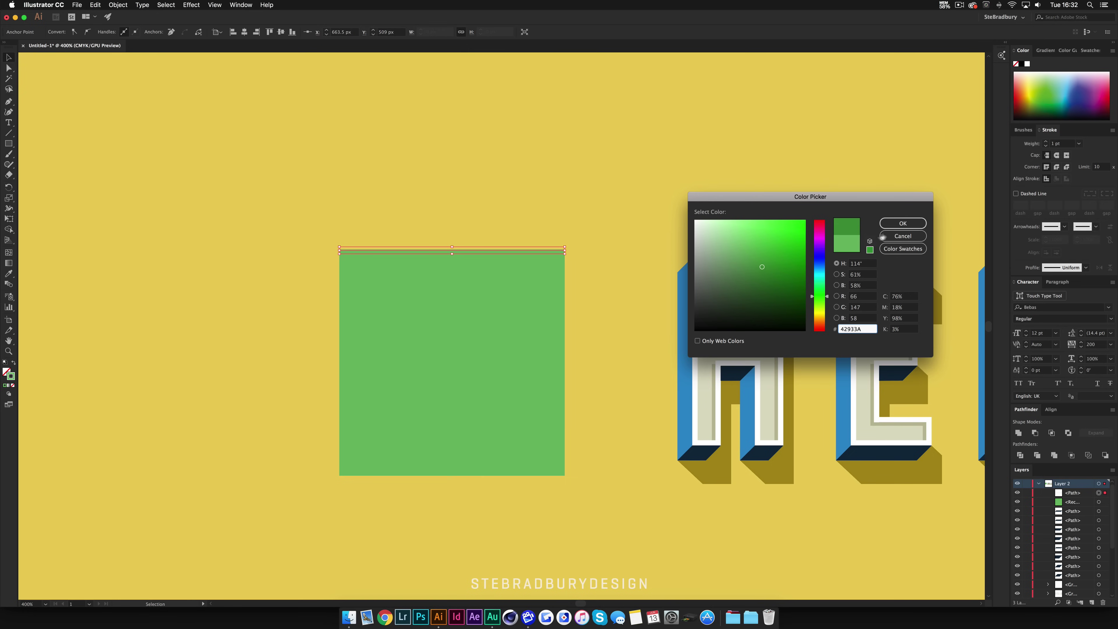
pyautogui.click(902, 224)
pyautogui.click(235, 190)
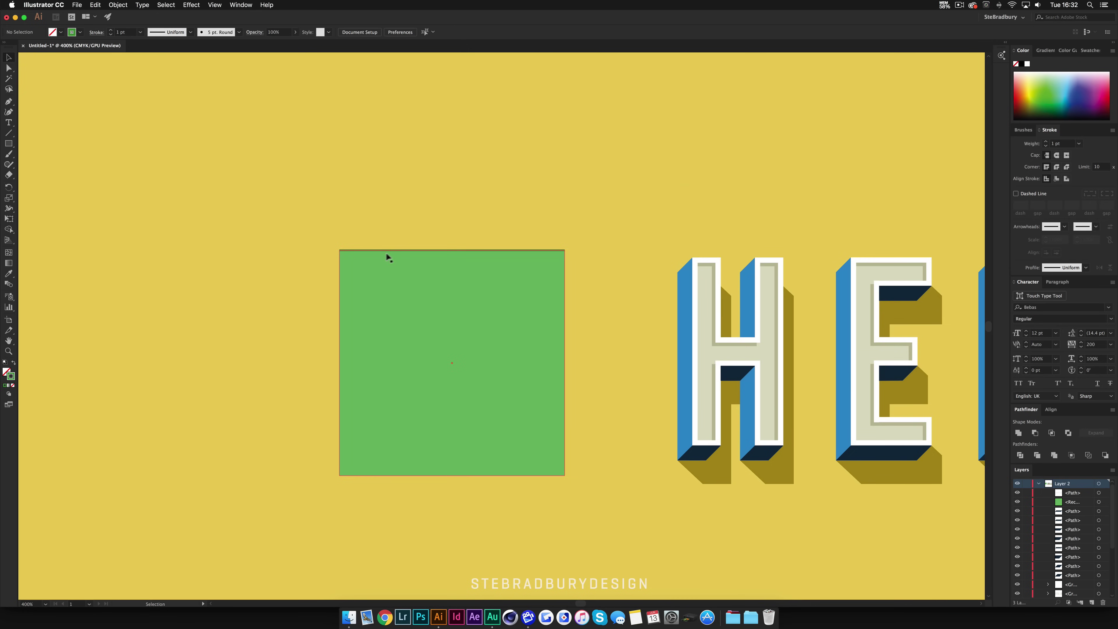
# Try a 2 pt stroke on the line away from the square, restore 1 pt, and return the line to the square's upper edge.
pyautogui.scroll(1, 564, 252)
pyautogui.moveTo(554, 251); pyautogui.dragTo(816, 282)
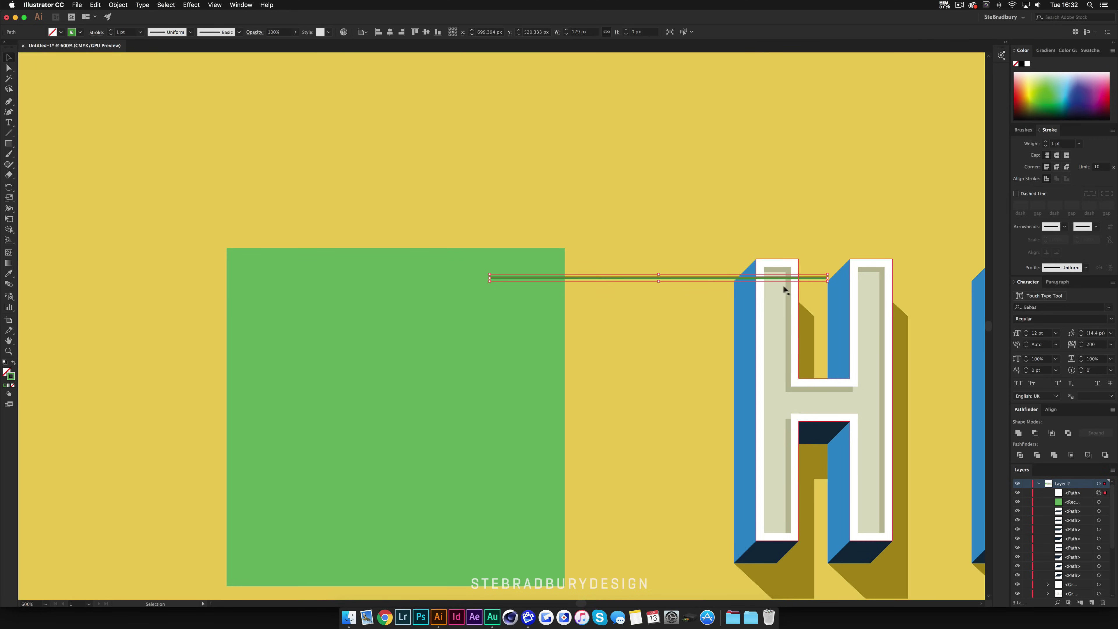
pyautogui.click(111, 30)
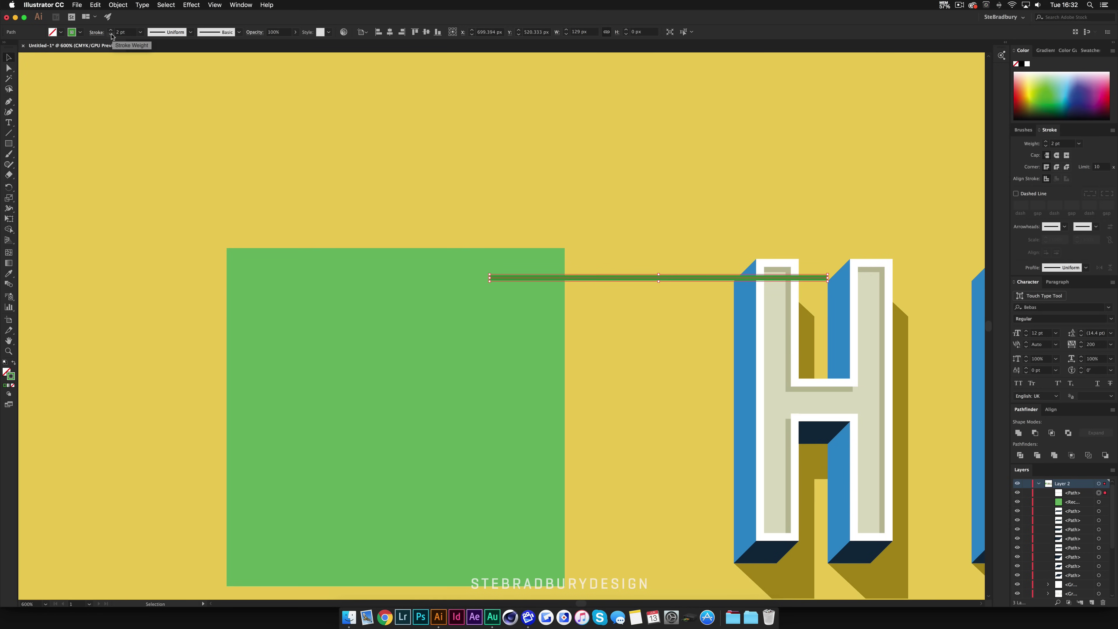
pyautogui.click(110, 35)
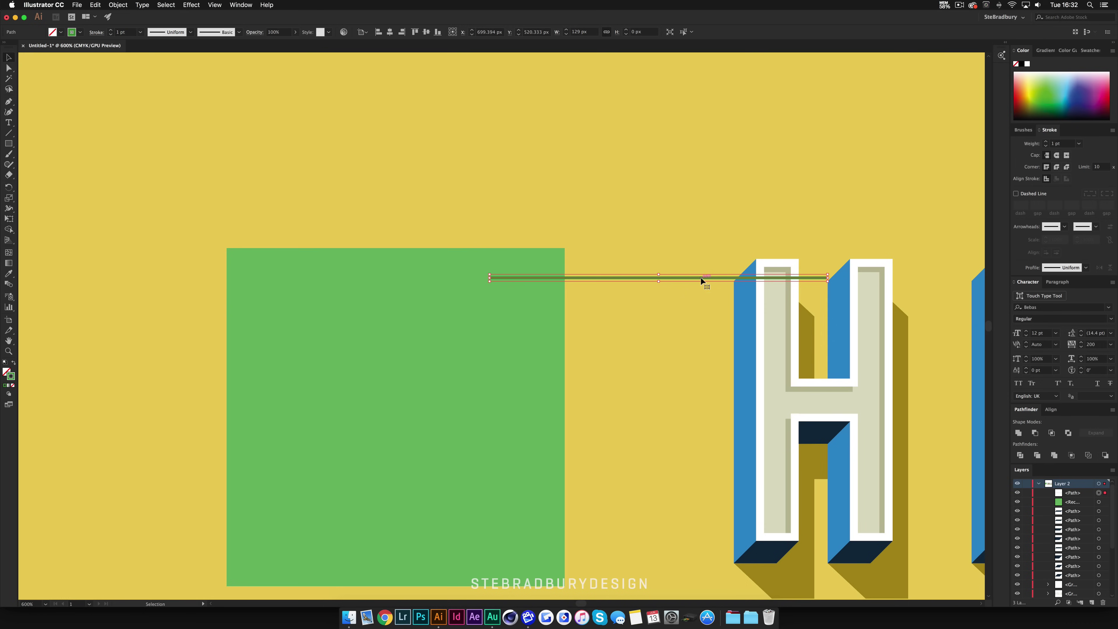
pyautogui.moveTo(700, 277)
pyautogui.mouseDown()
pyautogui.moveTo(550, 262)
pyautogui.moveTo(571, 271)
pyautogui.mouseUp()
pyautogui.press('v')
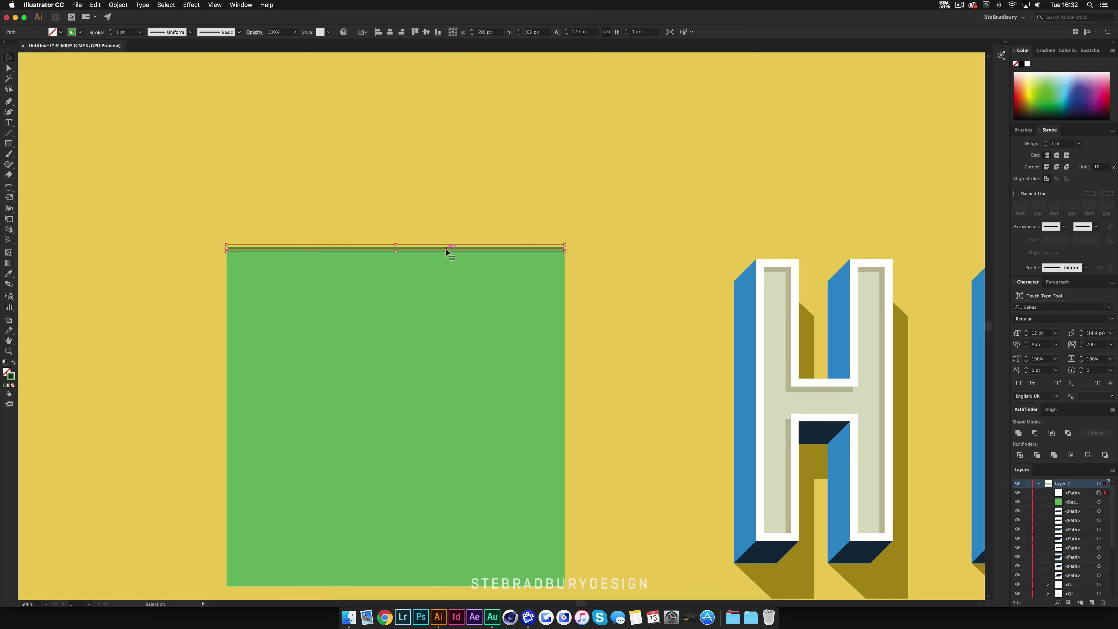
pyautogui.click(603, 220)
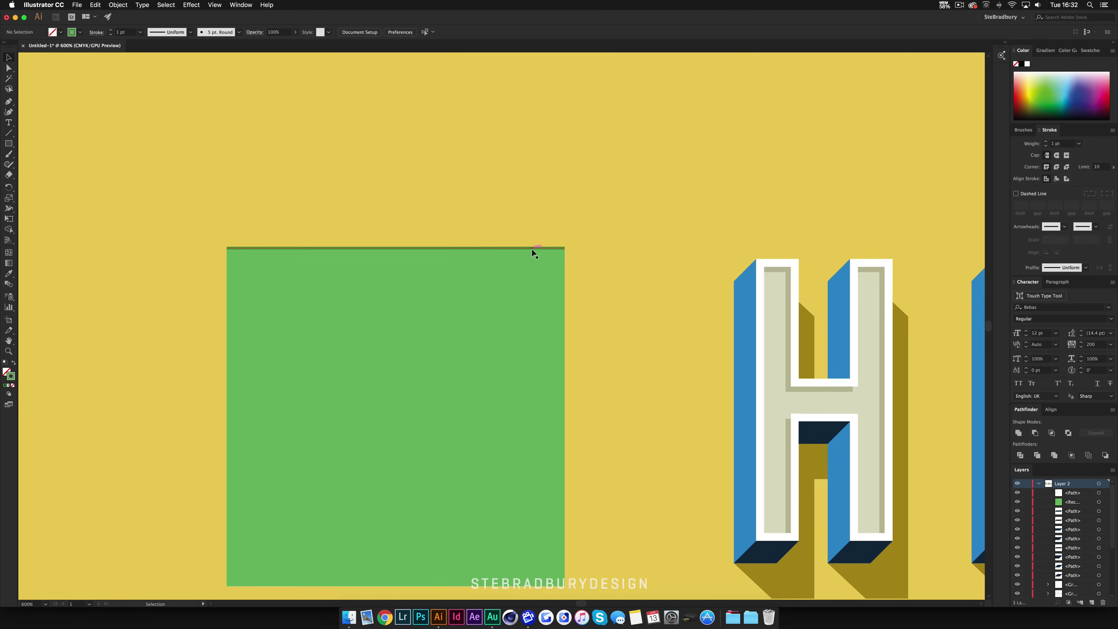
# Duplicate the dark green line about 4 px below the original on the square.
pyautogui.moveTo(529, 250); pyautogui.dragTo(521, 259)
pyautogui.scroll(-2, 556, 224)
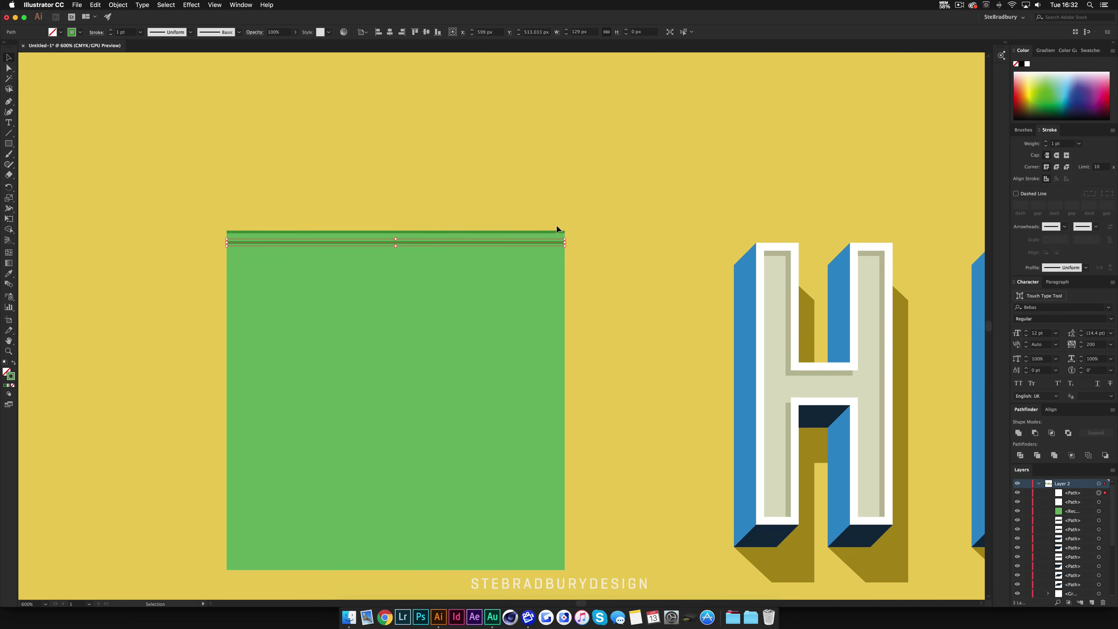
pyautogui.scroll(-1, 556, 226)
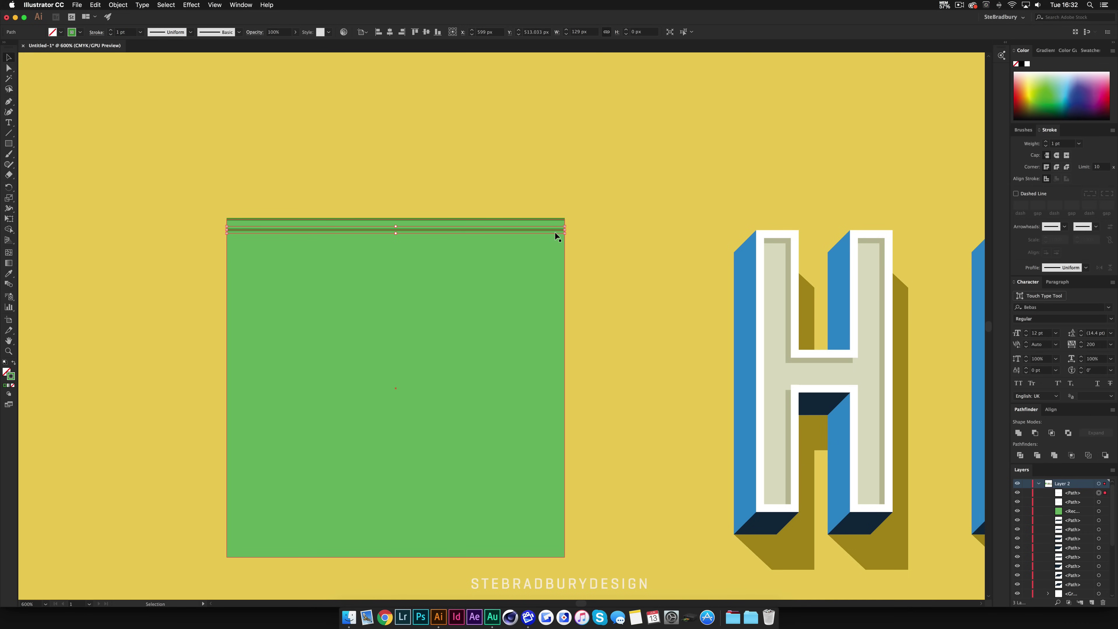
# Repeat the line duplication at equal spacing down the whole square, leaving off the copy at its bottom edge, and deselect.
pyautogui.press('a')
pyautogui.press('super+d')
pyautogui.press('super+d')
pyautogui.press('super+d')
pyautogui.press('super+d')
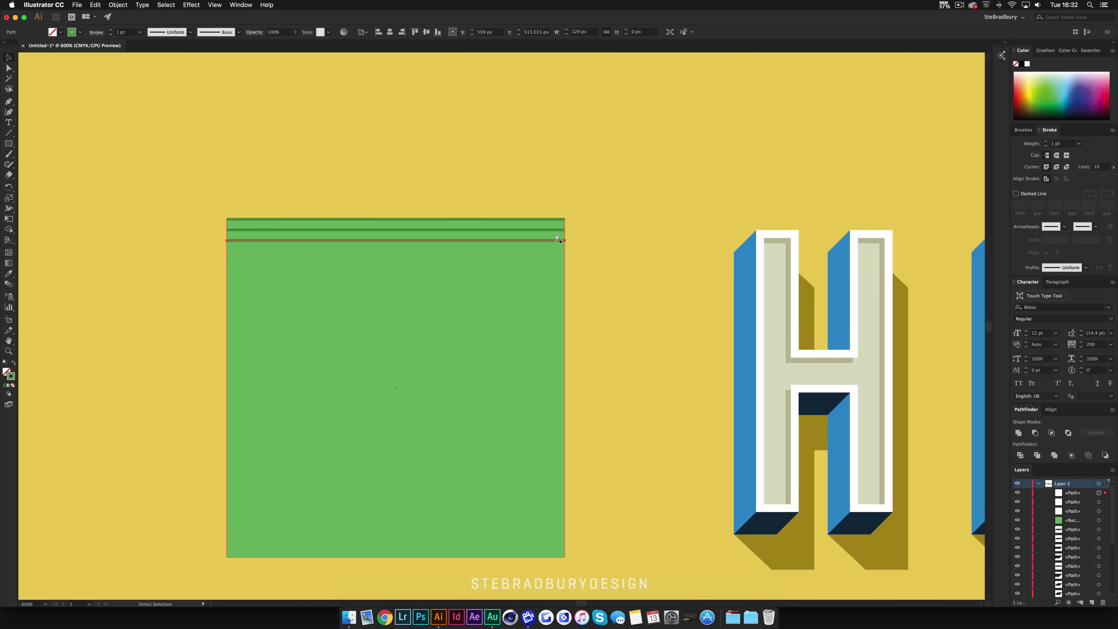
pyautogui.press('super+d')
pyautogui.press('super+d')
pyautogui.press('super+d')
pyautogui.press('super+d')
pyautogui.press('super+d')
pyautogui.press('super+d')
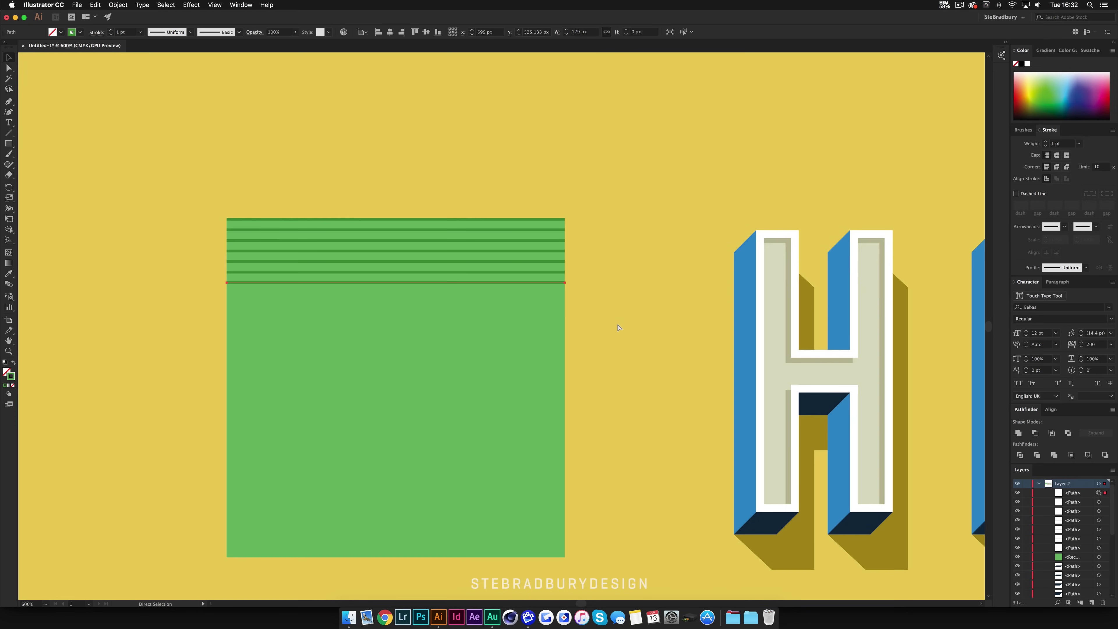
pyautogui.press('super+d')
pyautogui.press('super+d')
pyautogui.press('super+d')
pyautogui.press('super+d')
pyautogui.press('super+d')
pyautogui.press('super+d')
pyautogui.press('super+d')
pyautogui.press('super+d')
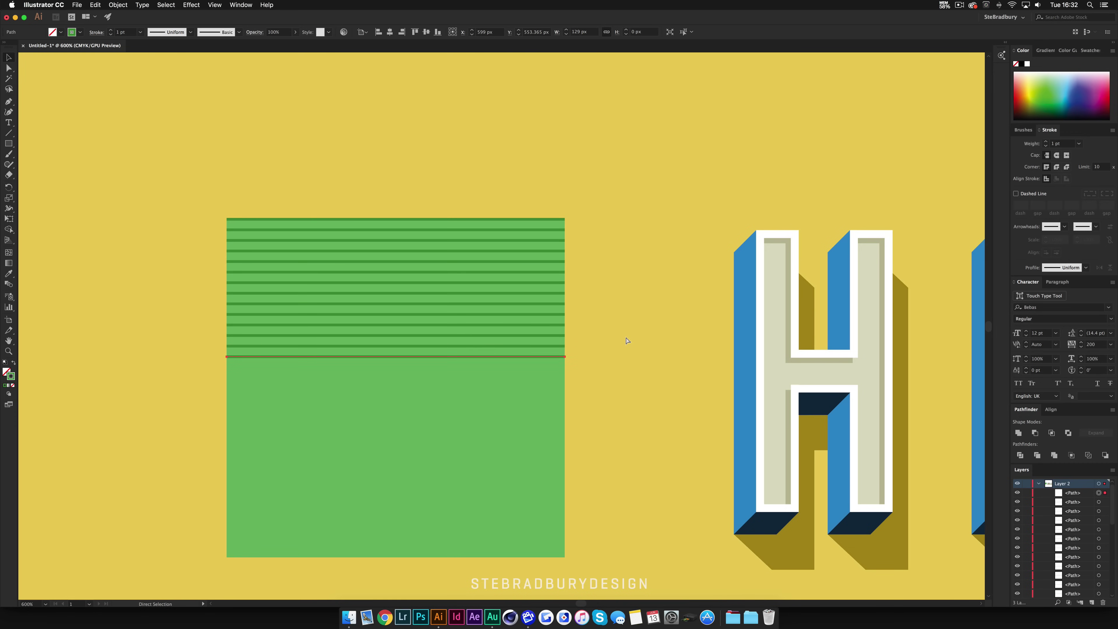
pyautogui.press('super+d')
pyautogui.press('super+d')
pyautogui.press('super+d')
pyautogui.press('super+d')
pyautogui.press('super+d')
pyautogui.press('super+d')
pyautogui.press('super+d')
pyautogui.press('super+d')
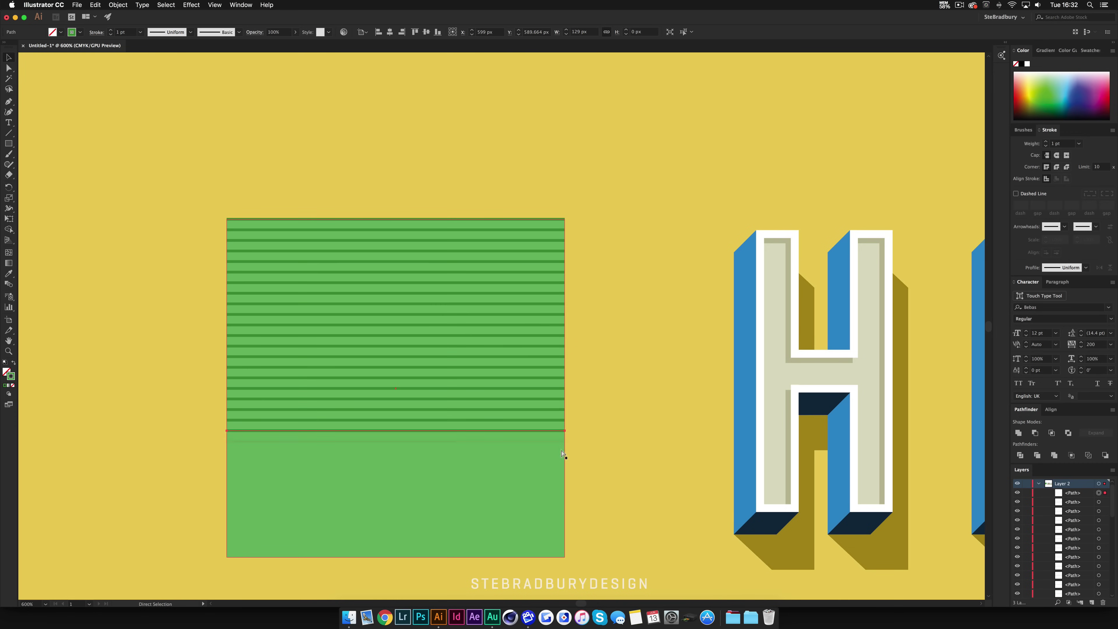
pyautogui.press('super+d')
pyautogui.press('super+d')
pyautogui.press('super+d')
pyautogui.press('super+d')
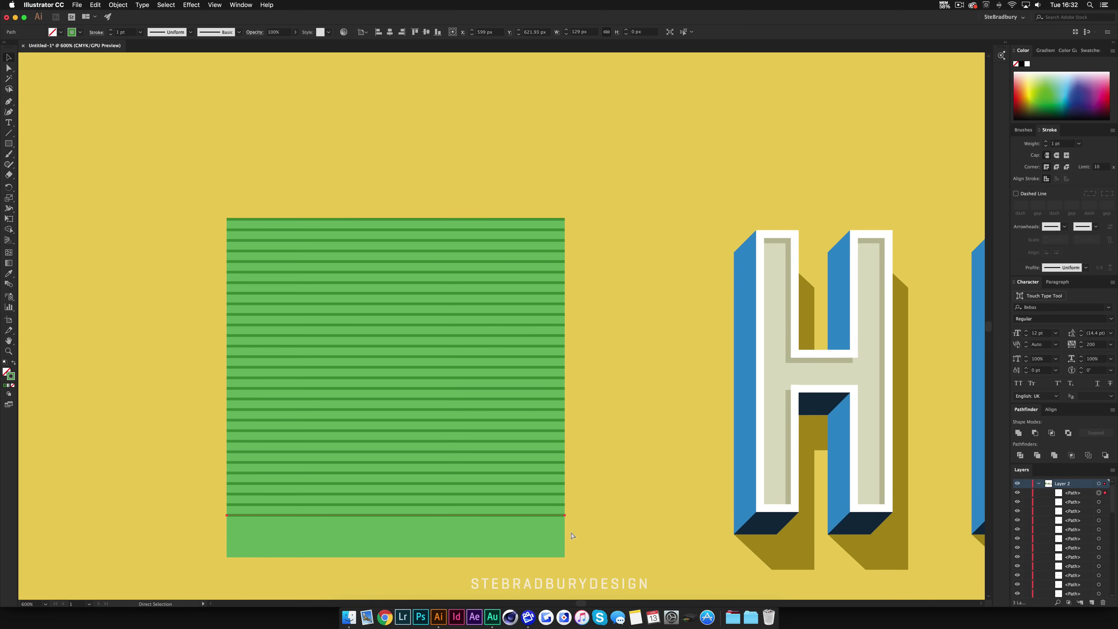
pyautogui.press('super+d')
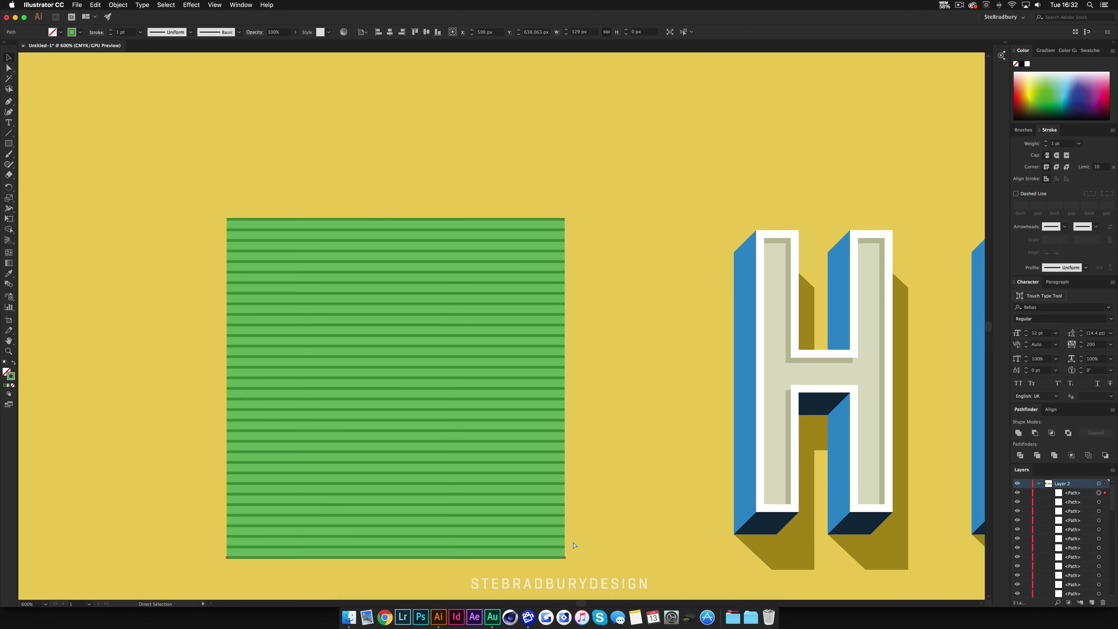
pyautogui.click(497, 571)
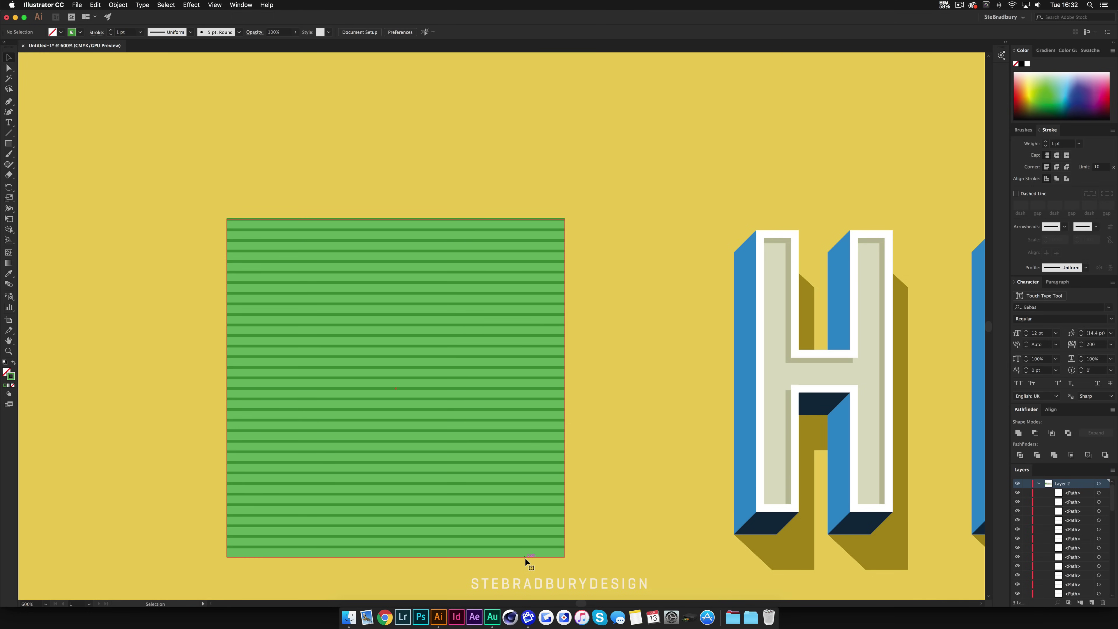
# Stretch all the lines without the square to 129 px high, reaching its bottom edge, and set their stroke weight to 1 pt.
pyautogui.moveTo(303, 213); pyautogui.dragTo(566, 558)
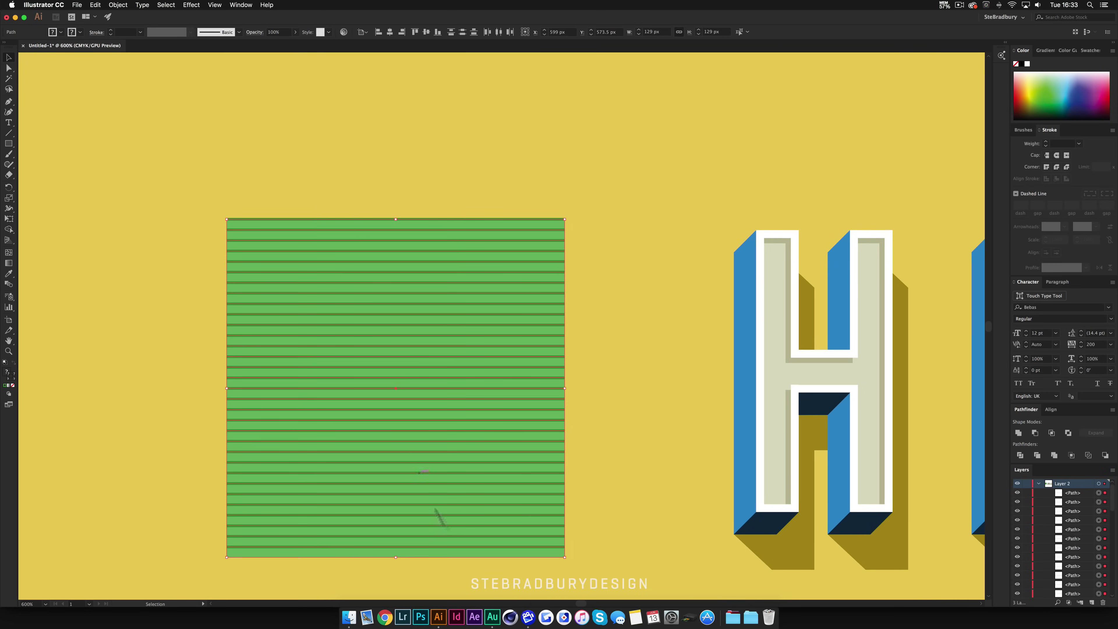
pyautogui.scroll(2, 486, 571)
pyautogui.keyDown('shift'); pyautogui.click(511, 553); pyautogui.keyUp('shift')
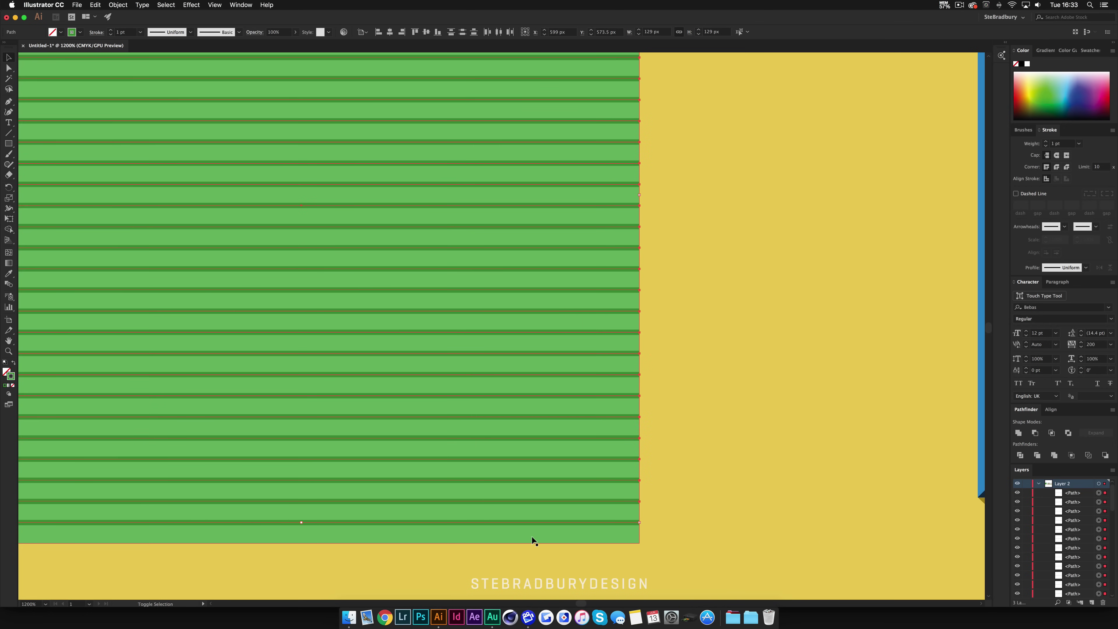
pyautogui.hscroll(-5, 589, 535)
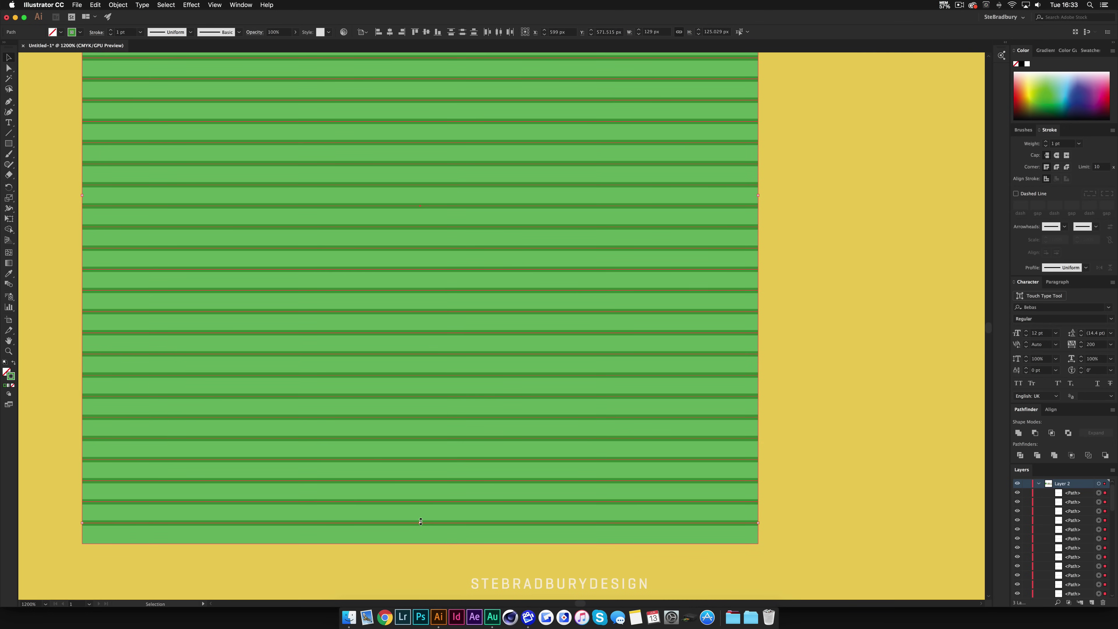
pyautogui.moveTo(420, 522); pyautogui.dragTo(426, 542)
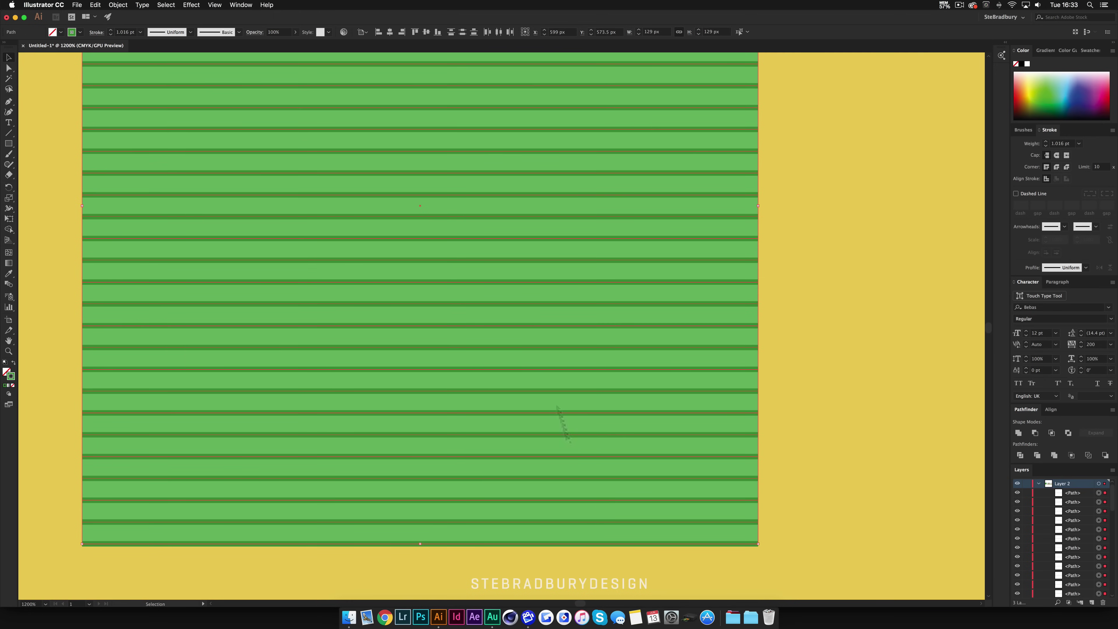
pyautogui.click(111, 35)
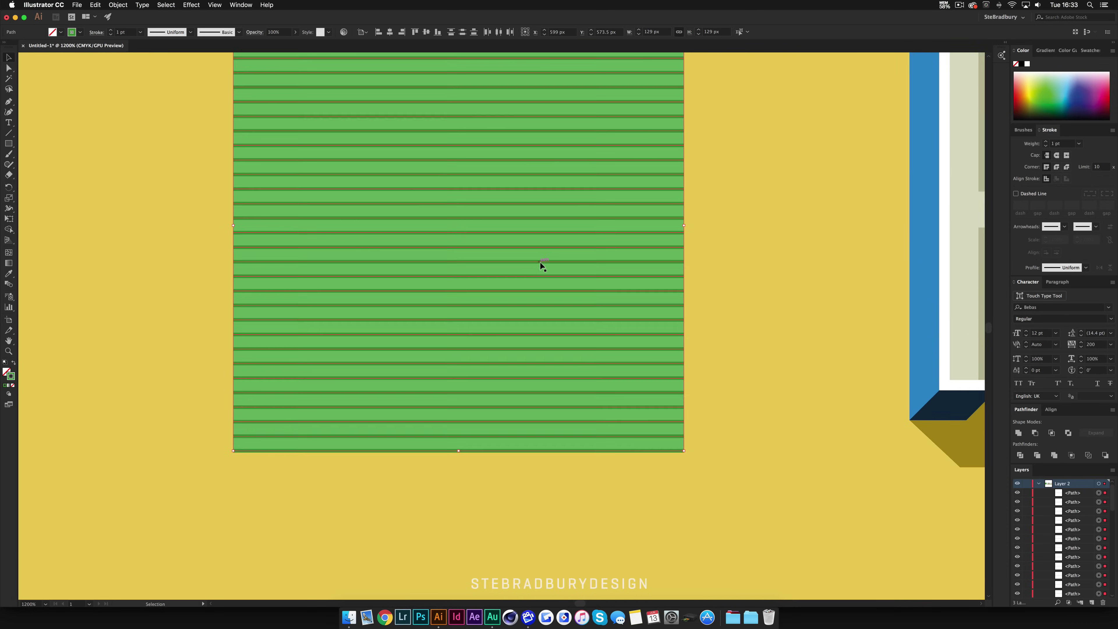
pyautogui.scroll(-2, 540, 261)
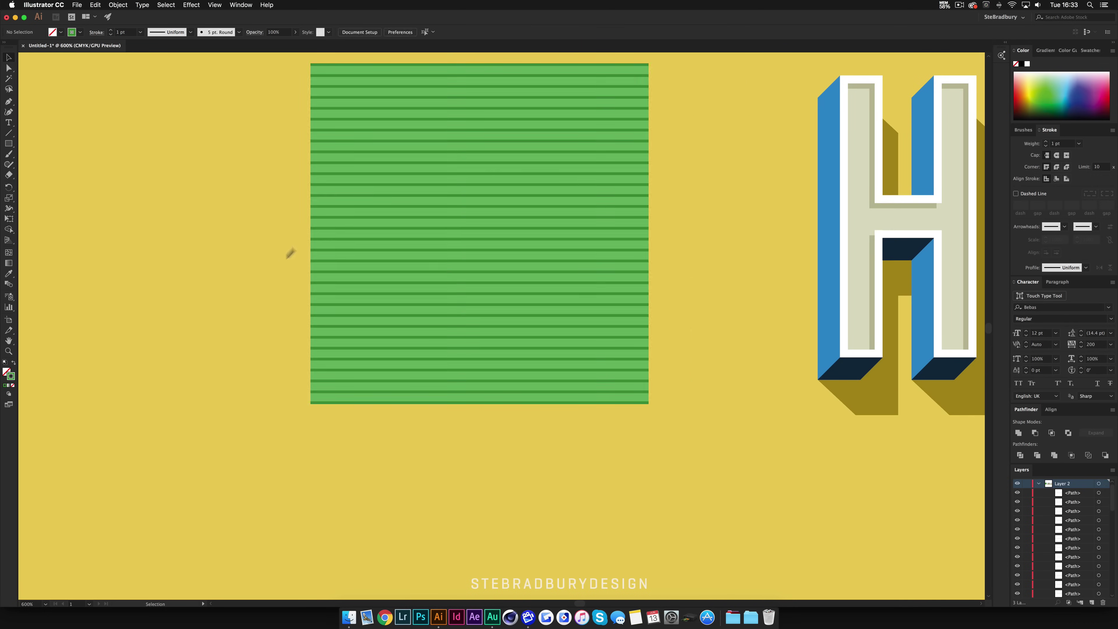
# Expand the fill and stroke of all the dark green lines into shapes.
pyautogui.press('a')
pyautogui.press('v')
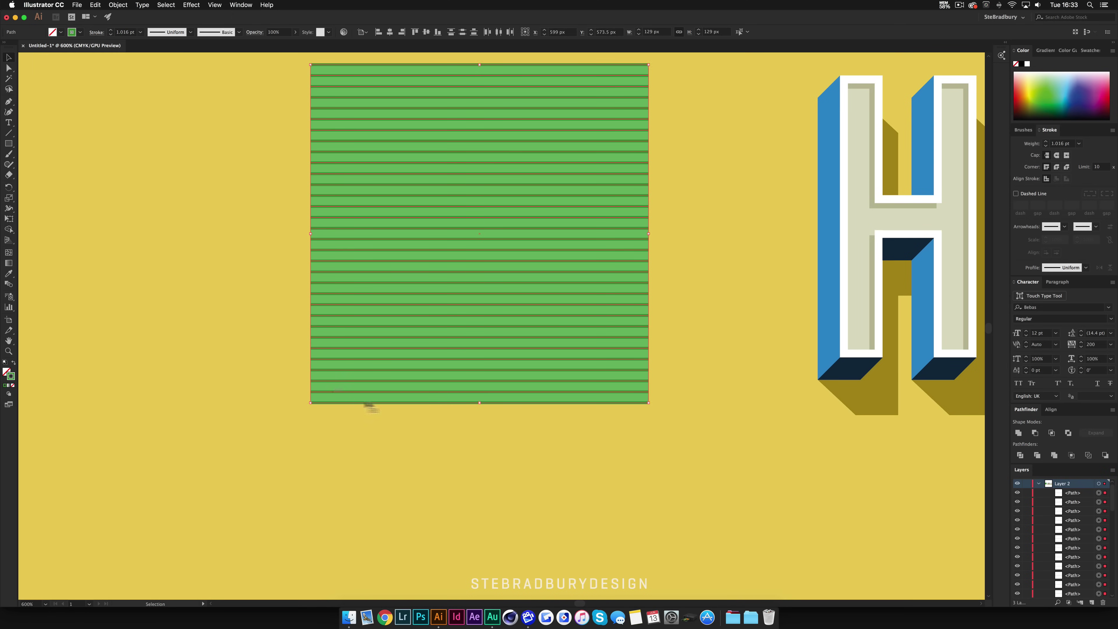
pyautogui.click(119, 5)
pyautogui.click(127, 93)
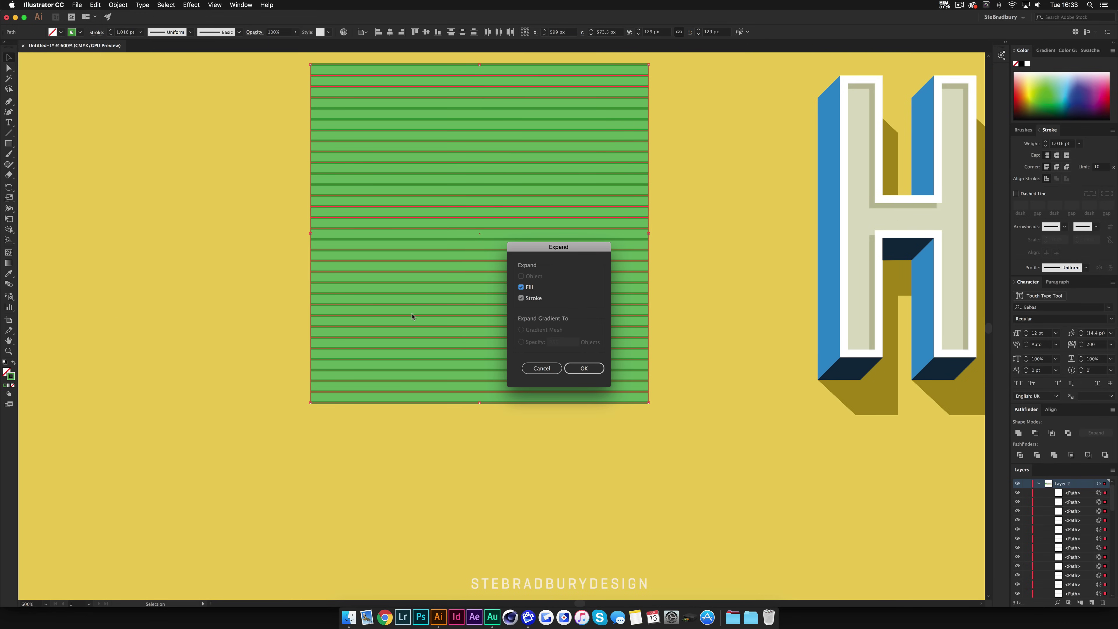
pyautogui.click(581, 368)
# Add the square to the selection and remove the lowest stripe's overhang below it with Shape Builder.
pyautogui.scroll(2, 531, 406)
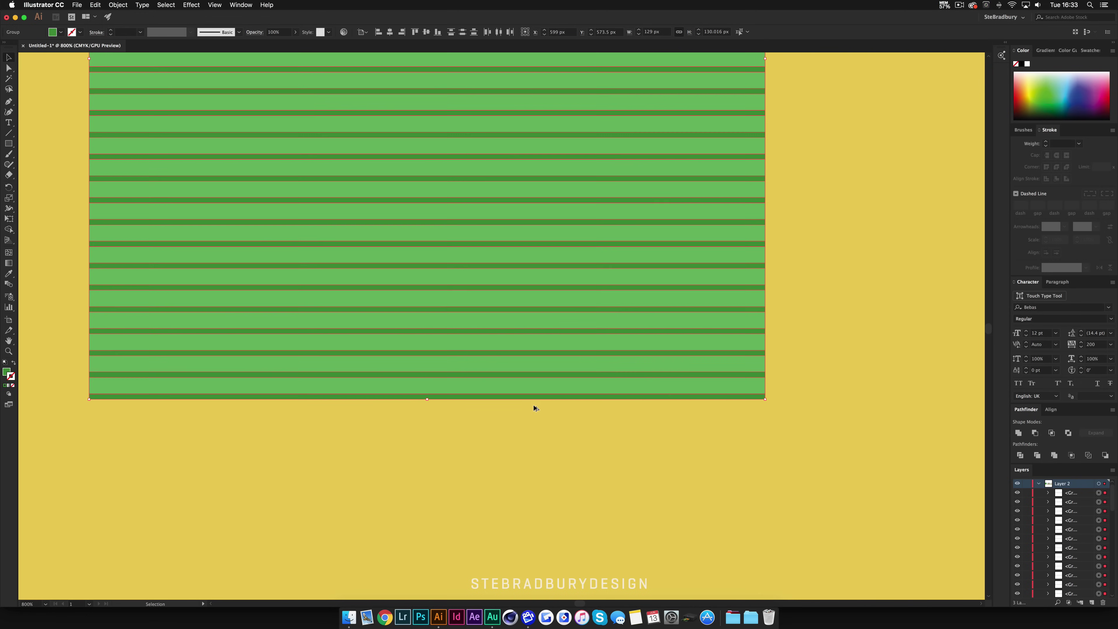
pyautogui.keyDown('shift'); pyautogui.click(547, 388); pyautogui.keyUp('shift')
pyautogui.scroll(2, 387, 418)
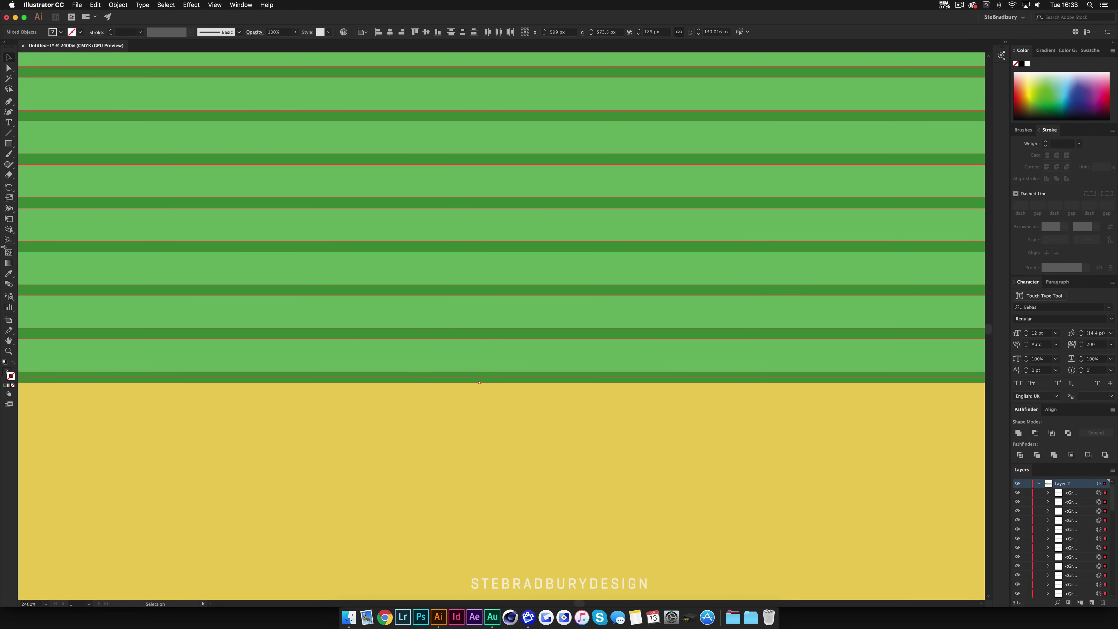
pyautogui.click(9, 231)
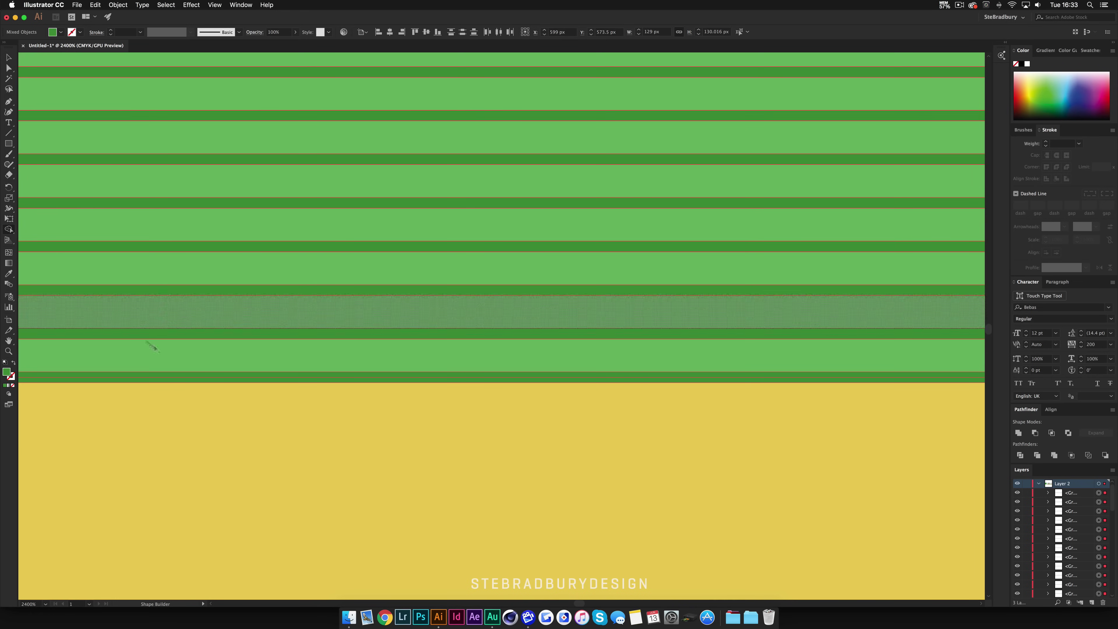
pyautogui.click(204, 381)
# Remove the top stripe's overhang above the square with Shape Builder, and deselect the artwork.
pyautogui.scroll(-3, 322, 385)
pyautogui.scroll(5, 324, 387)
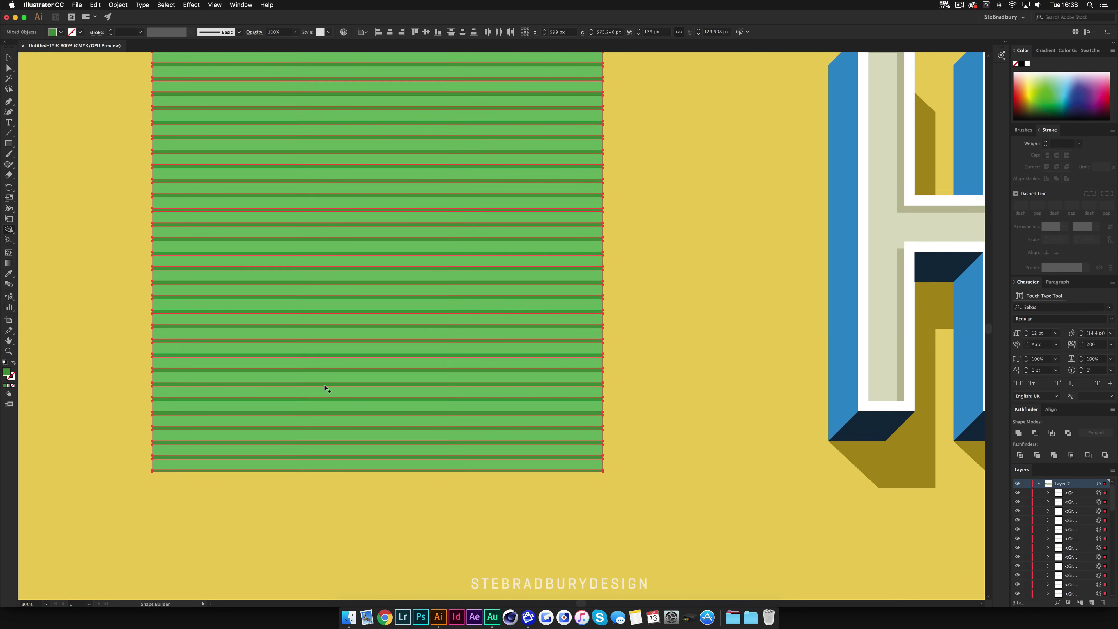
pyautogui.scroll(3, 425, 96)
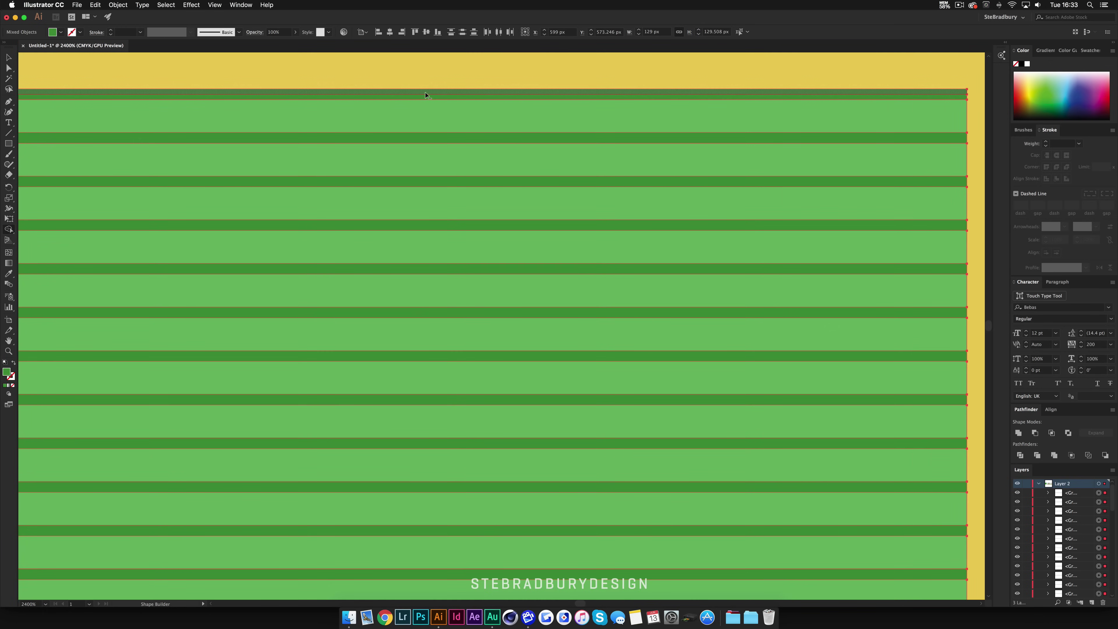
pyautogui.click(427, 93)
pyautogui.scroll(-5, 427, 94)
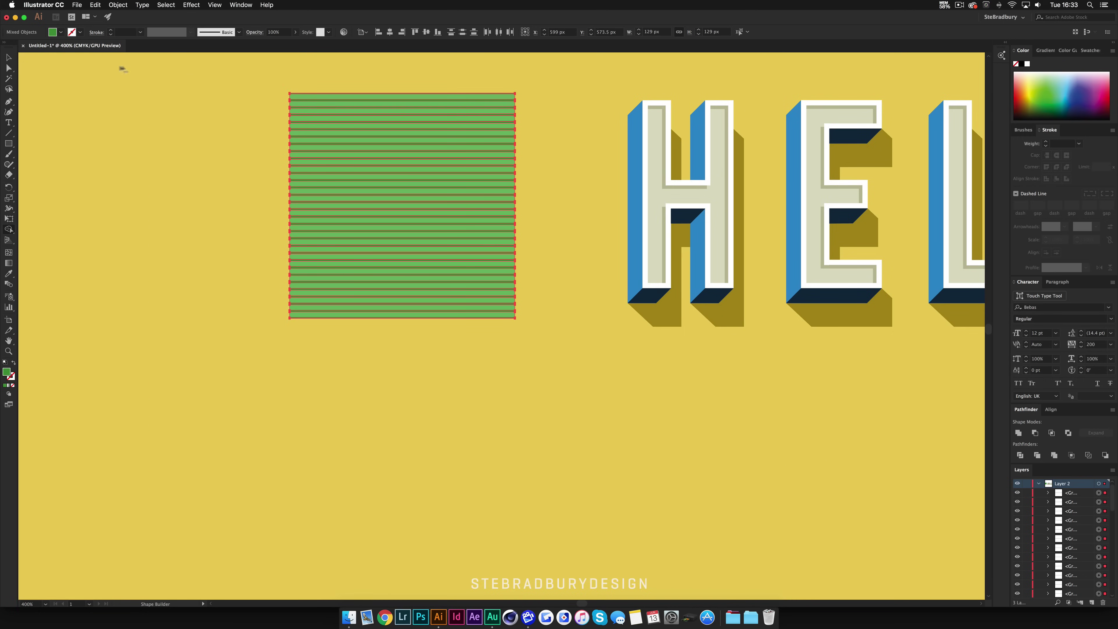
pyautogui.press('v')
pyautogui.click(108, 92)
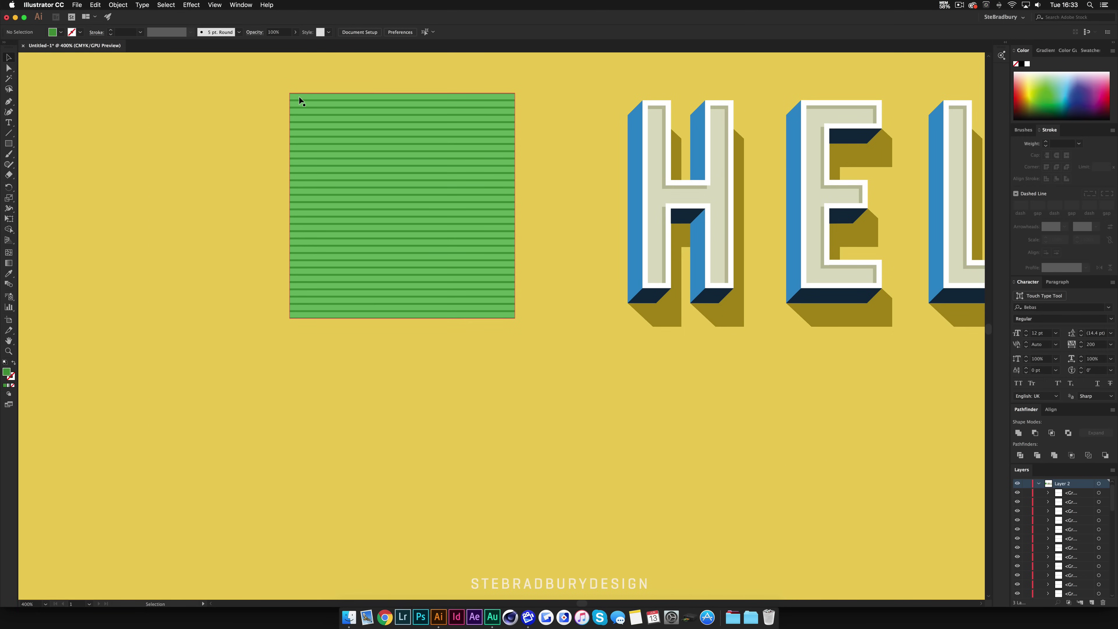
# Delete the light green square behind the stripes and select all the remaining dark green stripes.
pyautogui.click(299, 97)
pyautogui.press('Delete')
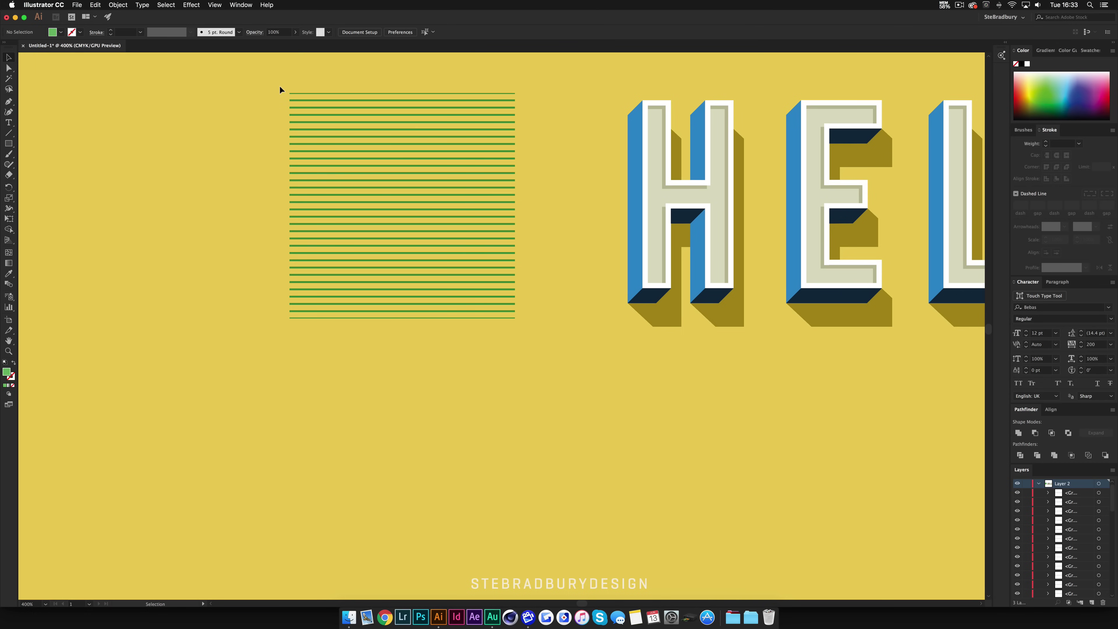
pyautogui.moveTo(279, 86); pyautogui.dragTo(495, 308)
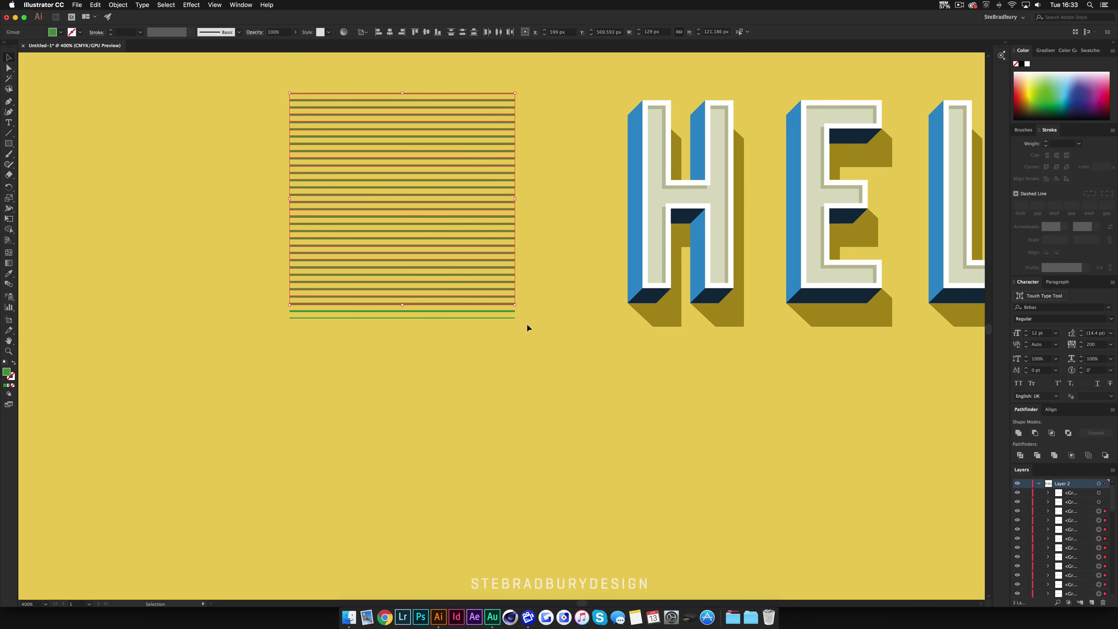
pyautogui.moveTo(249, 67); pyautogui.dragTo(250, 67)
# Try stacking a copy of the stripes directly above the originals to test the repeat, and undo the copy.
pyautogui.moveTo(348, 284); pyautogui.dragTo(337, 245)
pyautogui.click(220, 250)
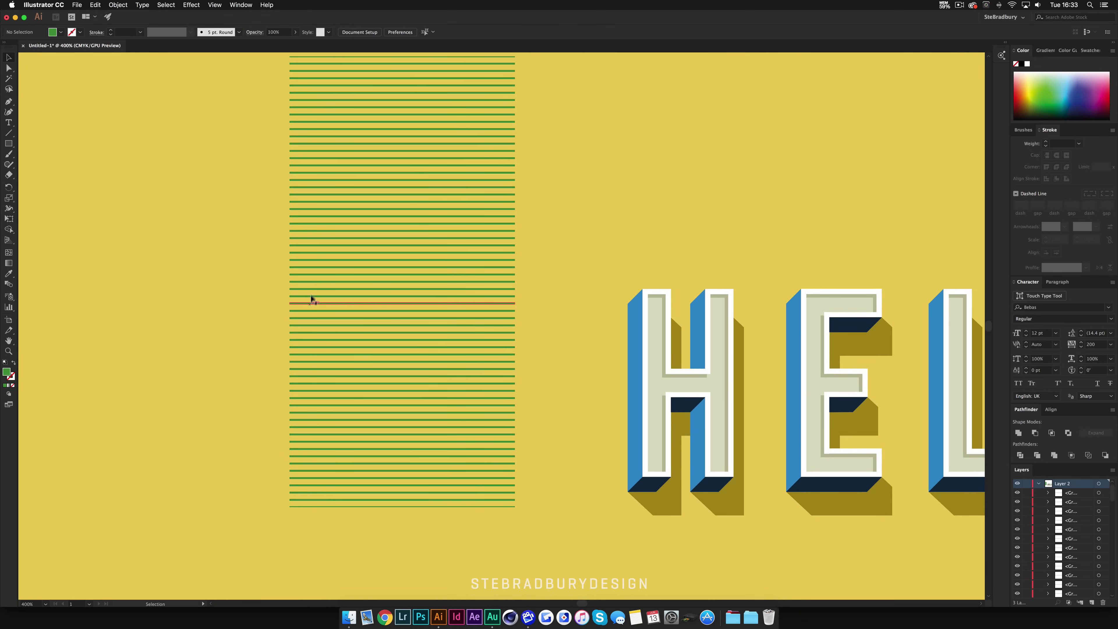
pyautogui.press('super+z')
pyautogui.press('super+z')
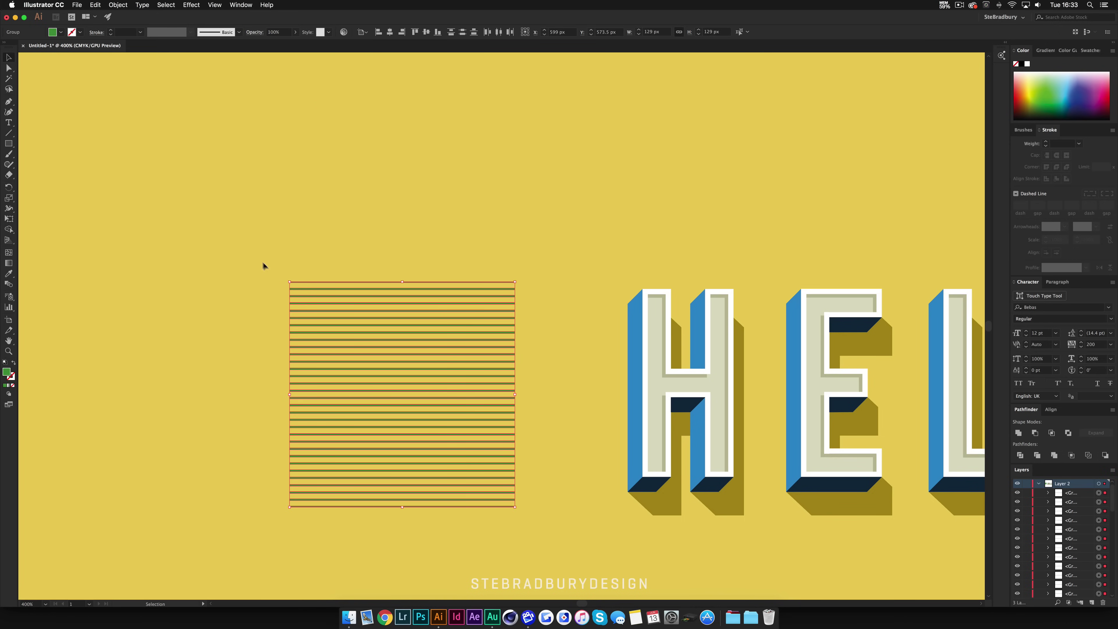
# Recolour all the stripes with the darker beige sampled from the inner outline of the letter H.
pyautogui.click(348, 356)
pyautogui.click(10, 275)
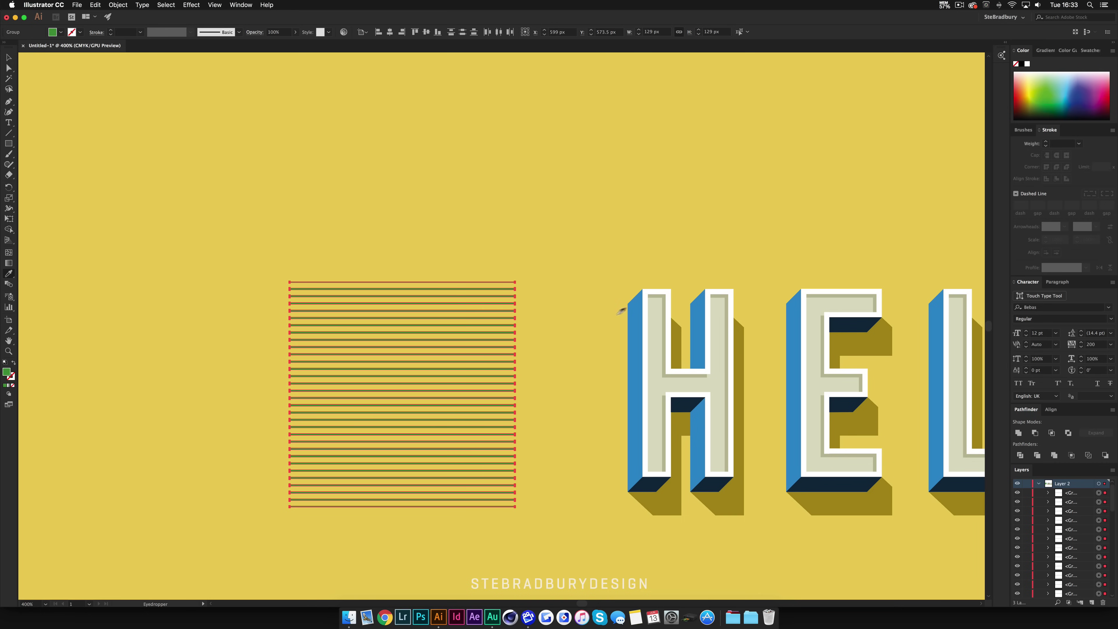
pyautogui.scroll(5, 665, 295)
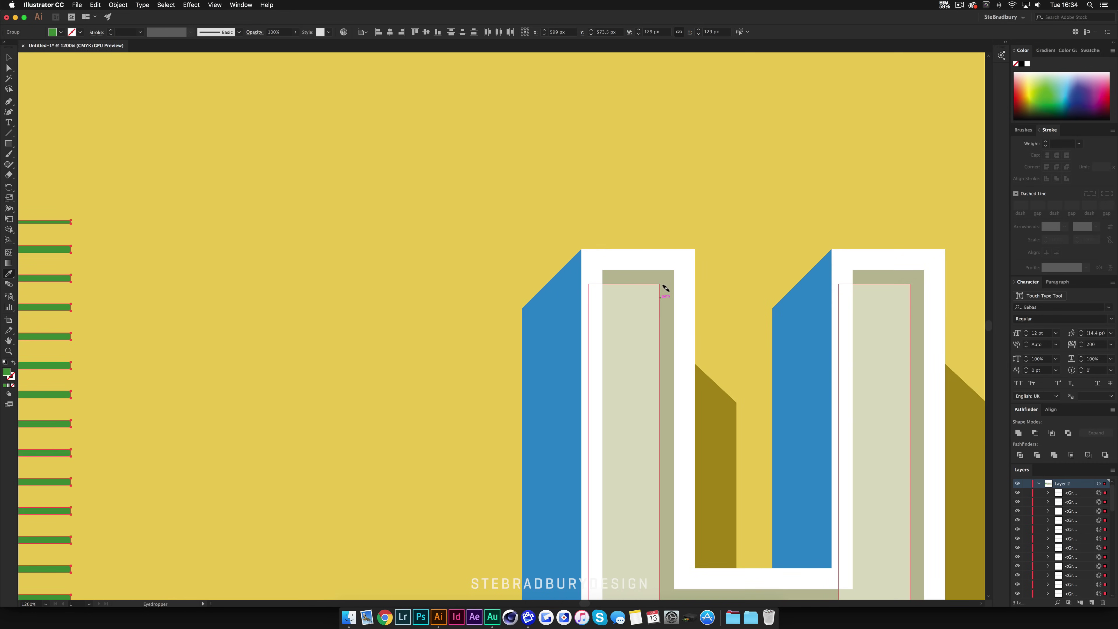
pyautogui.click(664, 297)
pyautogui.scroll(-8, 661, 280)
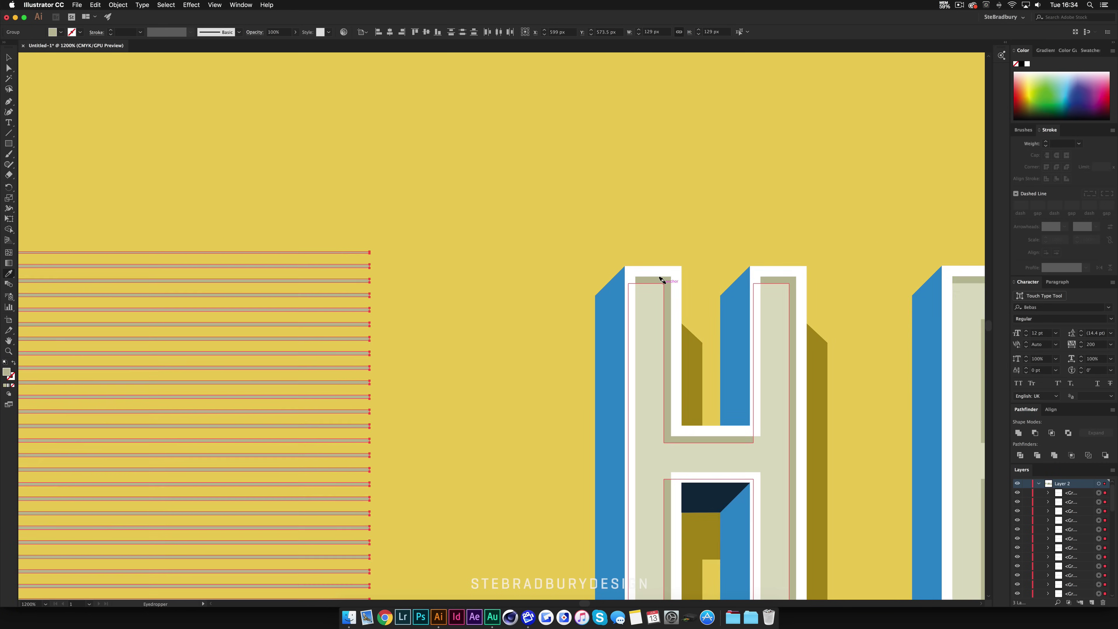
pyautogui.press('v')
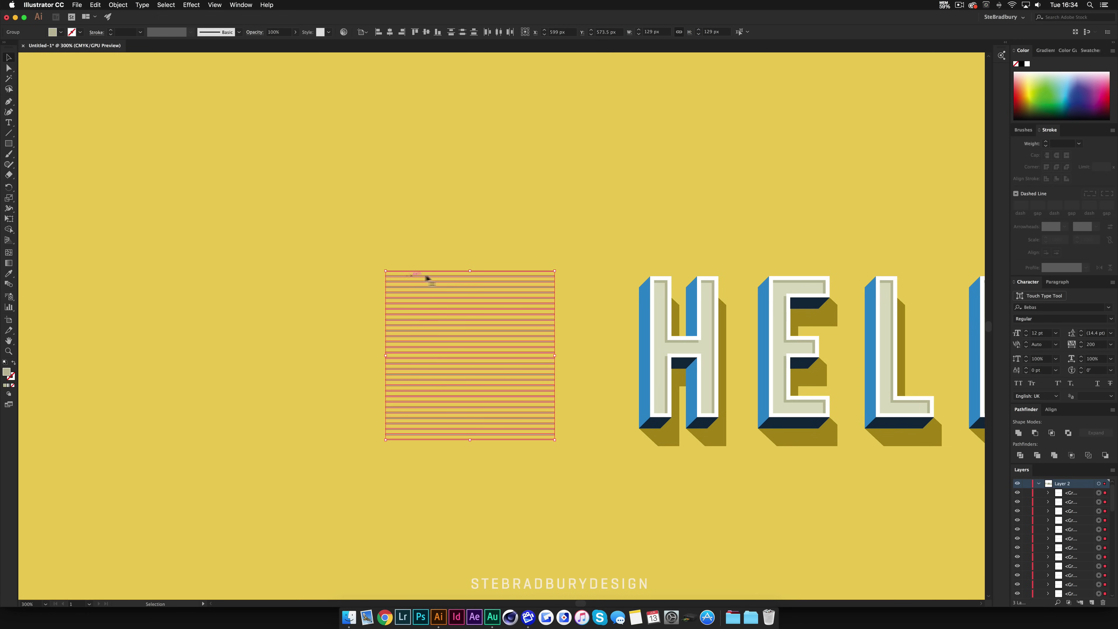
# Save the beige stripes as a pattern swatch and delete the original stripes from the artboard.
pyautogui.click(1090, 52)
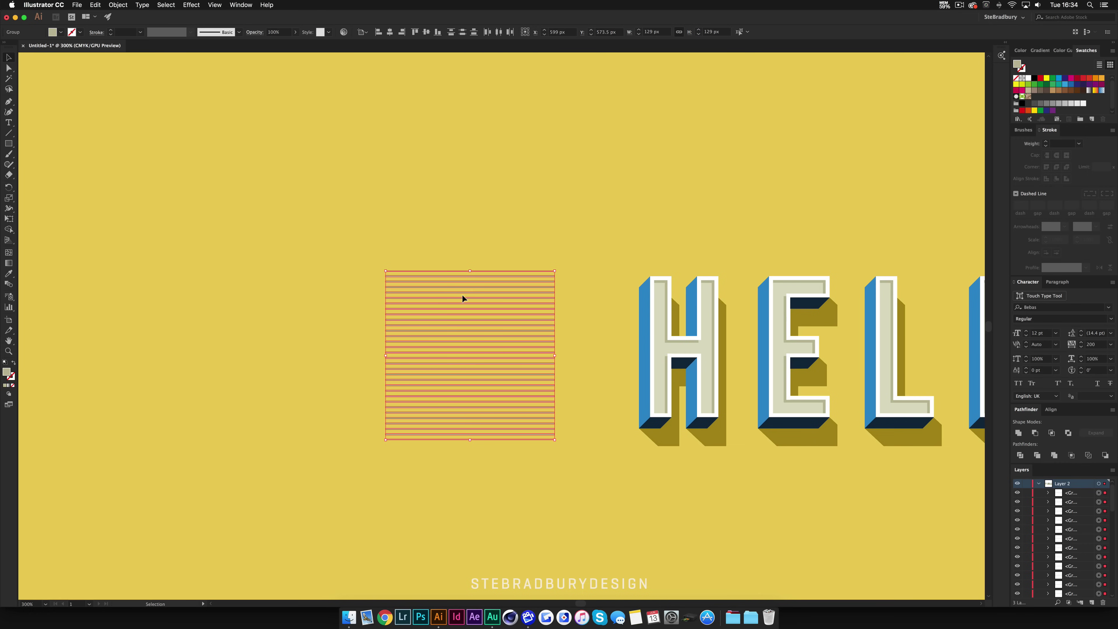
pyautogui.moveTo(461, 296); pyautogui.dragTo(1092, 110)
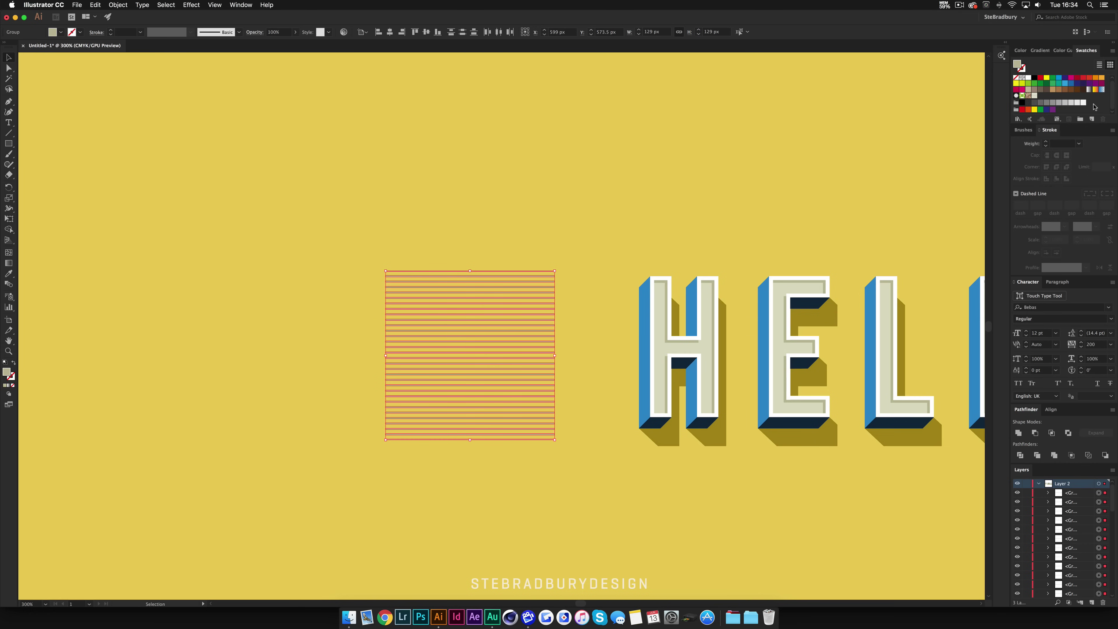
pyautogui.hscroll(5, 758, 336)
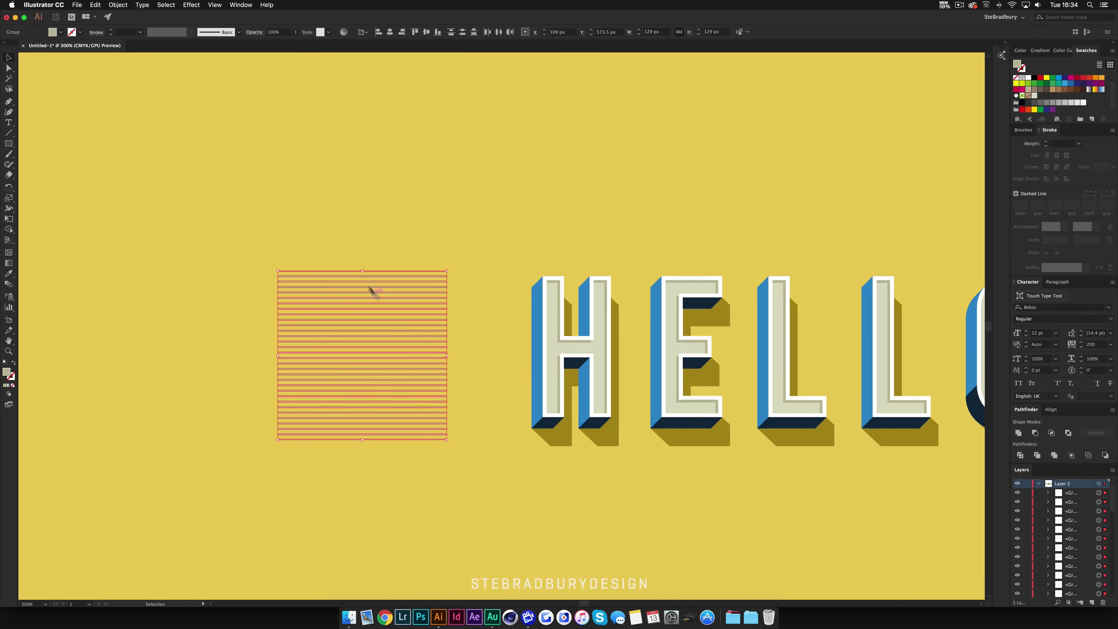
pyautogui.moveTo(307, 242); pyautogui.dragTo(425, 463)
pyautogui.press('Delete')
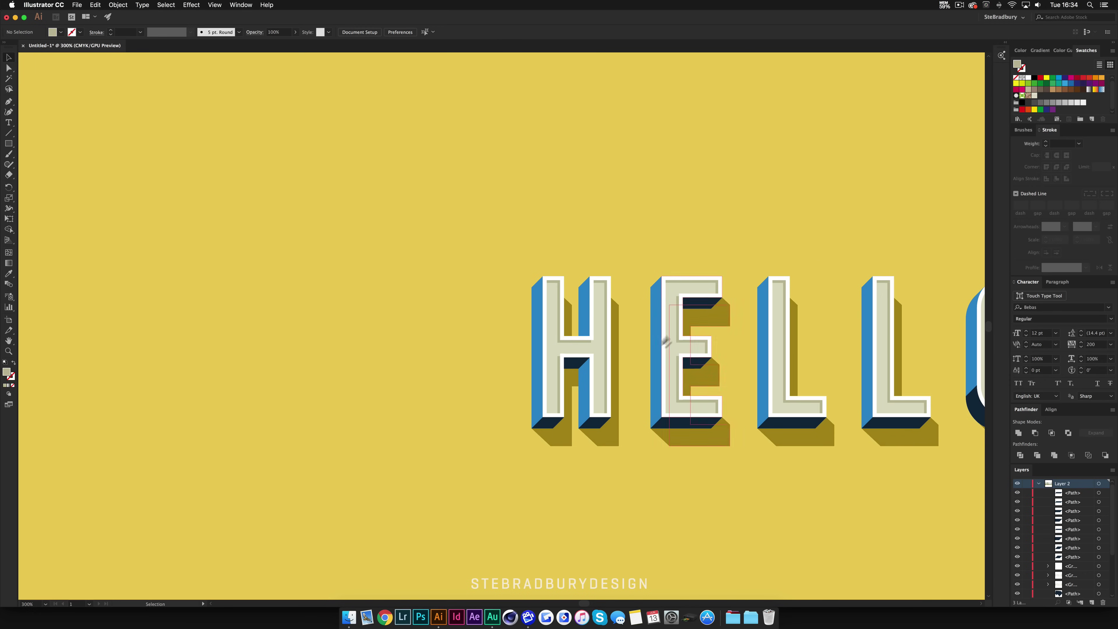
# Fill the light beige front faces of the HELLO letters with the new stripe pattern swatch, and deselect the artwork.
pyautogui.scroll(2, 629, 354)
pyautogui.click(567, 348)
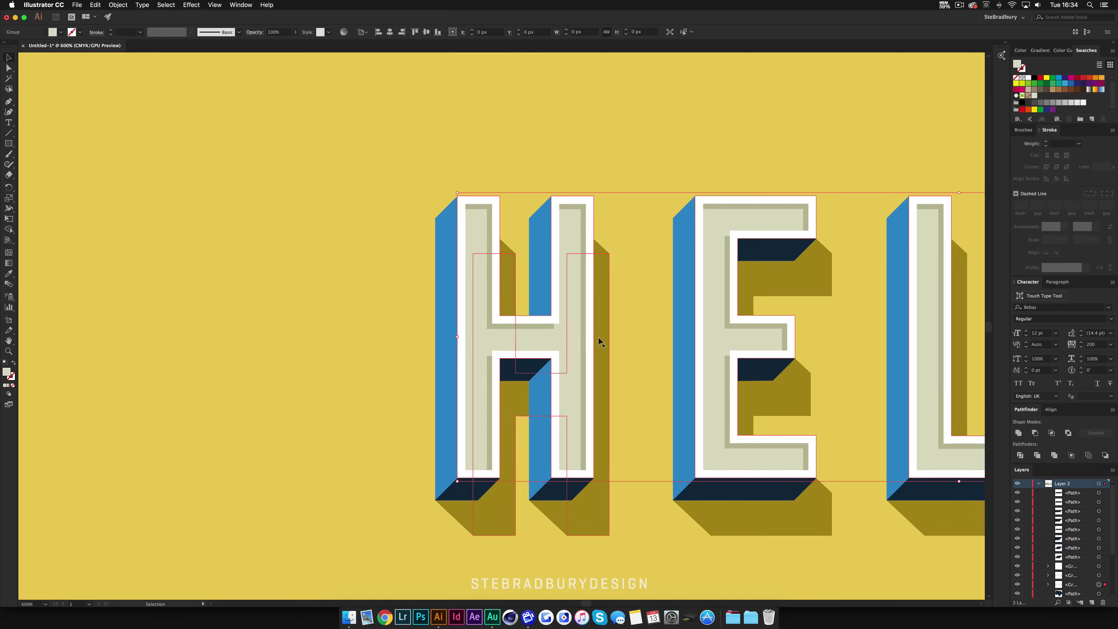
pyautogui.press('a')
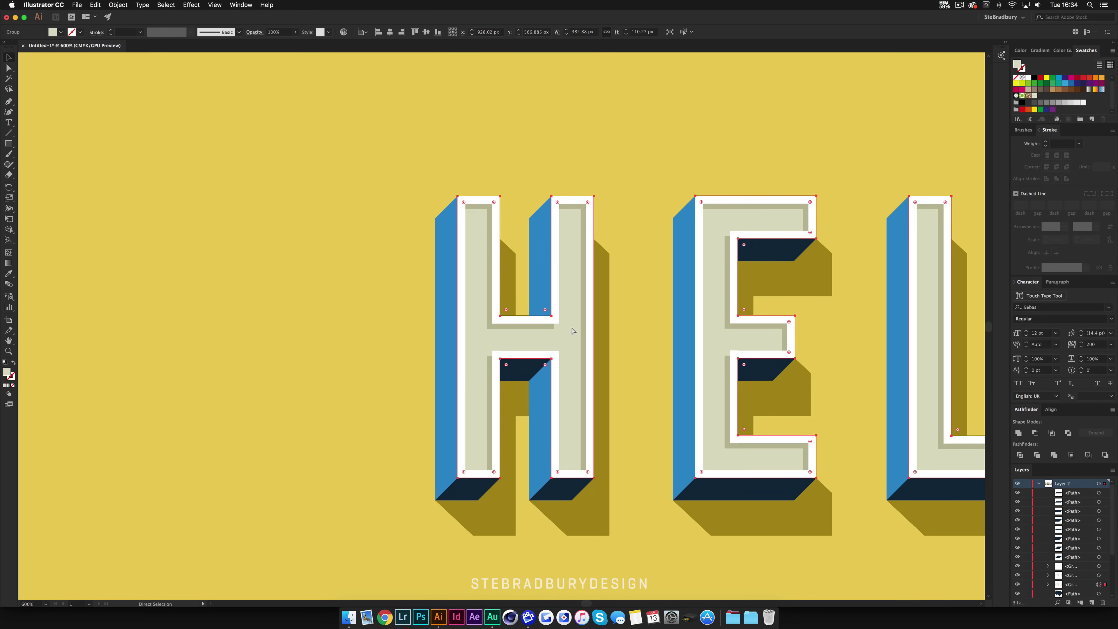
pyautogui.press('v')
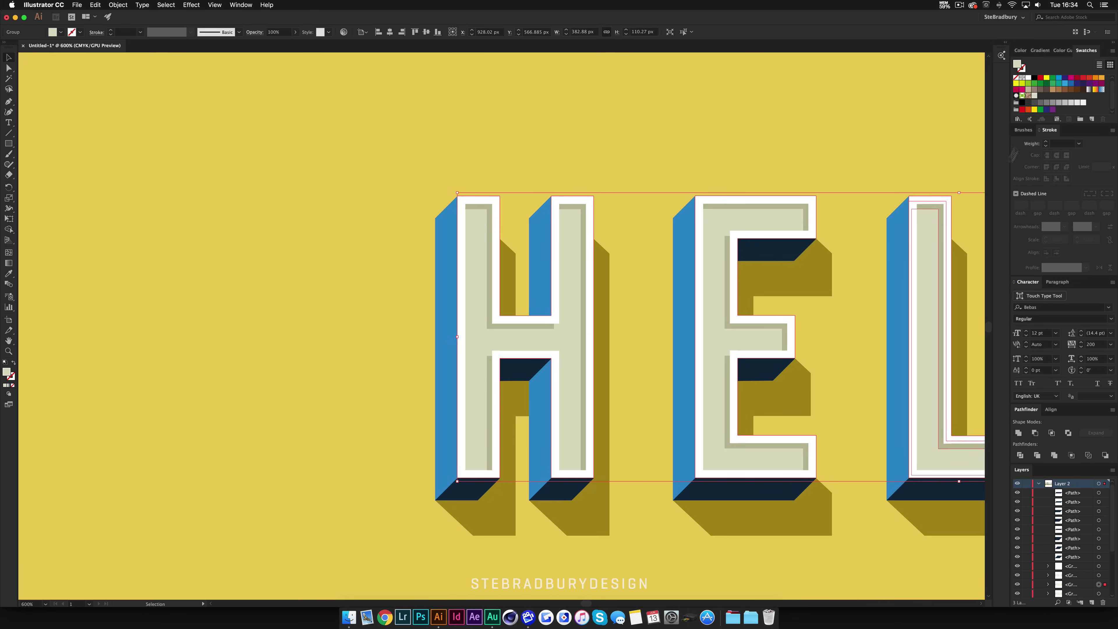
pyautogui.click(1034, 96)
pyautogui.scroll(-1, 618, 287)
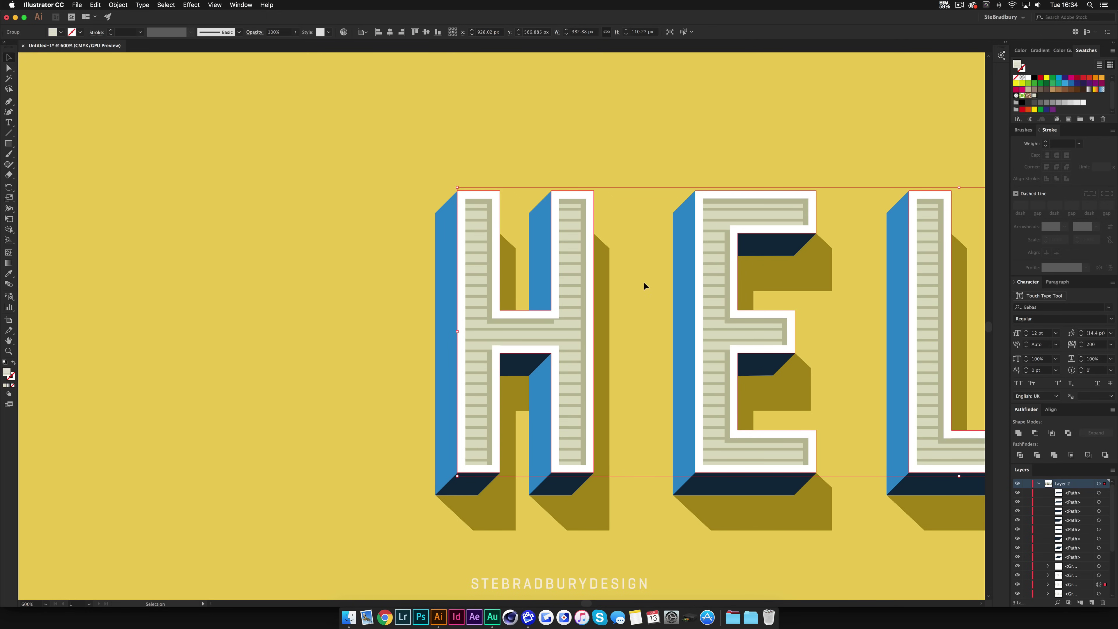
pyautogui.click(339, 307)
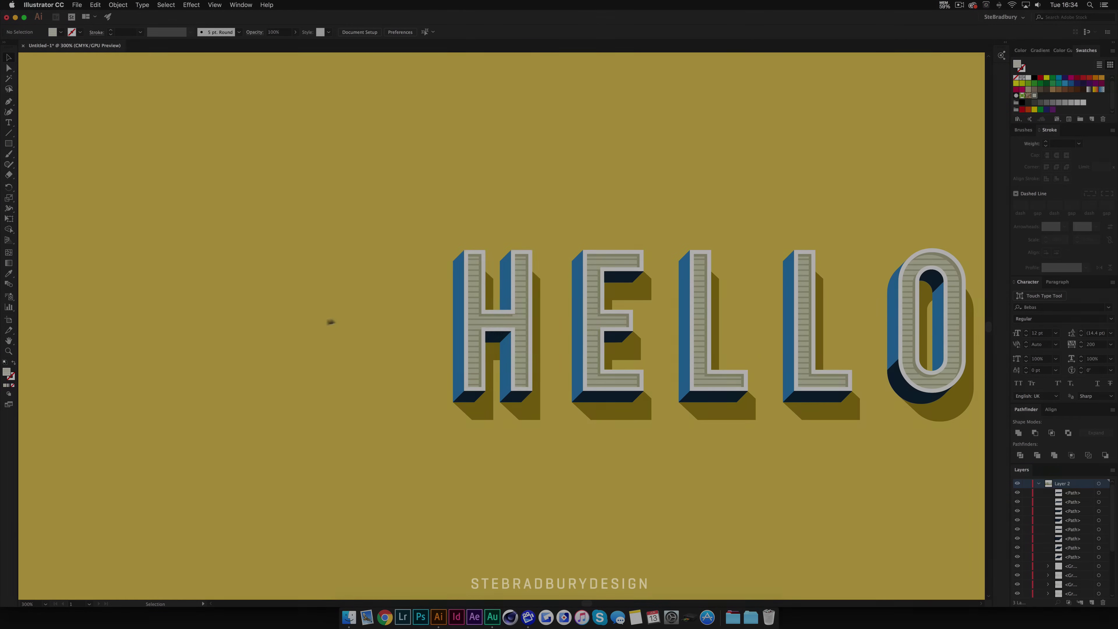